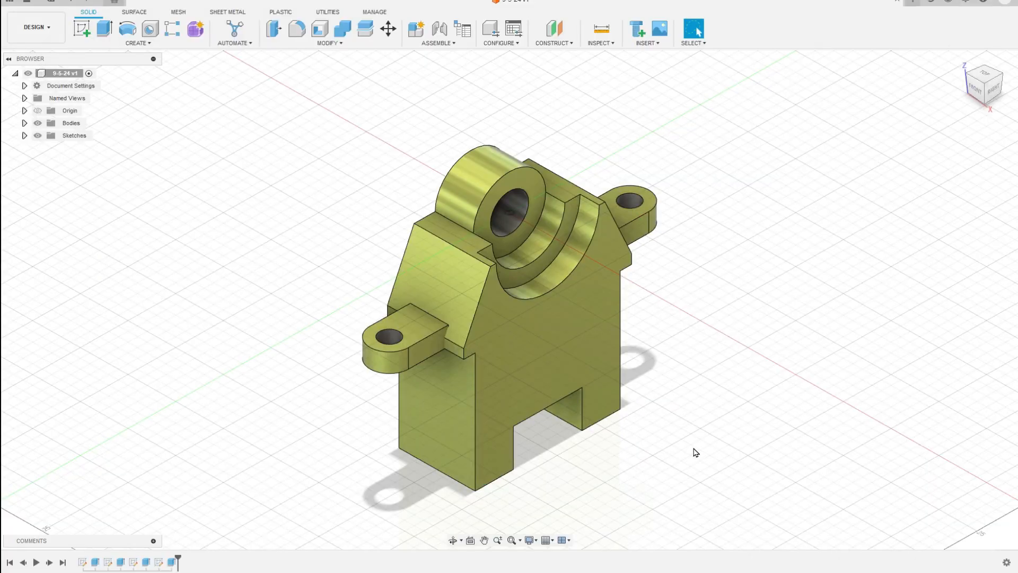
pyautogui.keyDown('shift'); pyautogui.moveTo(695, 445); pyautogui.dragTo(563, 401, button='middle'); pyautogui.keyUp('shift')
pyautogui.press('F6')
pyautogui.press('Escape')
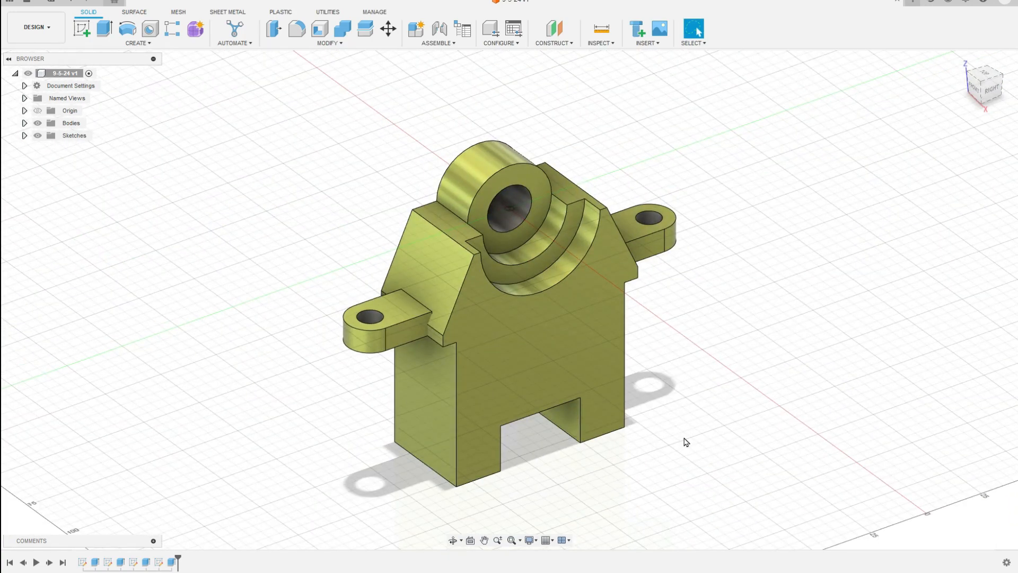
# - Check the dimensioned reference drawing, create a new design and start a sketch on the vertical plane facing the right view
pyautogui.hotkey('alt', 'Tab')
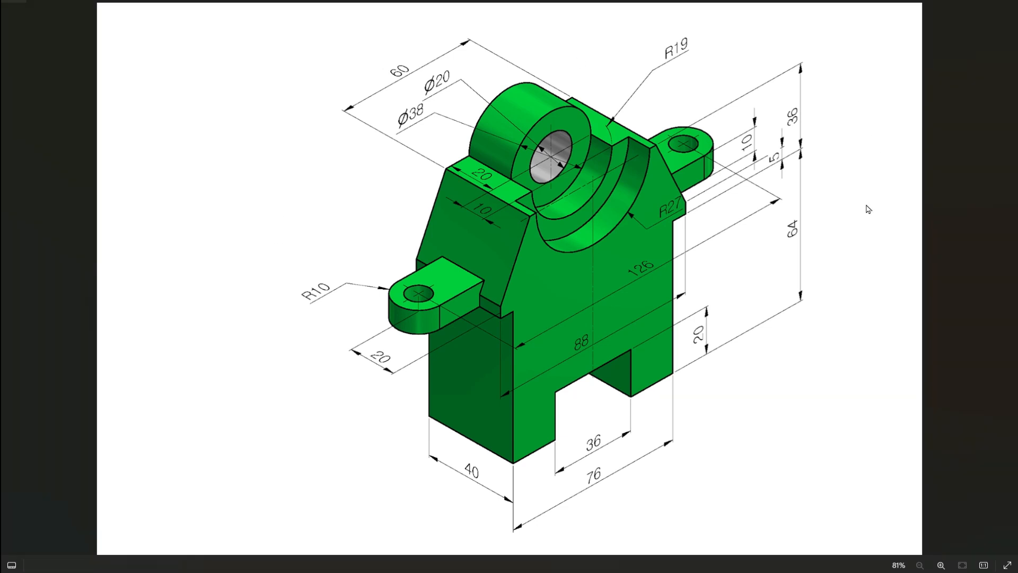
pyautogui.hotkey('alt', 'Tab')
pyautogui.click(82, 28)
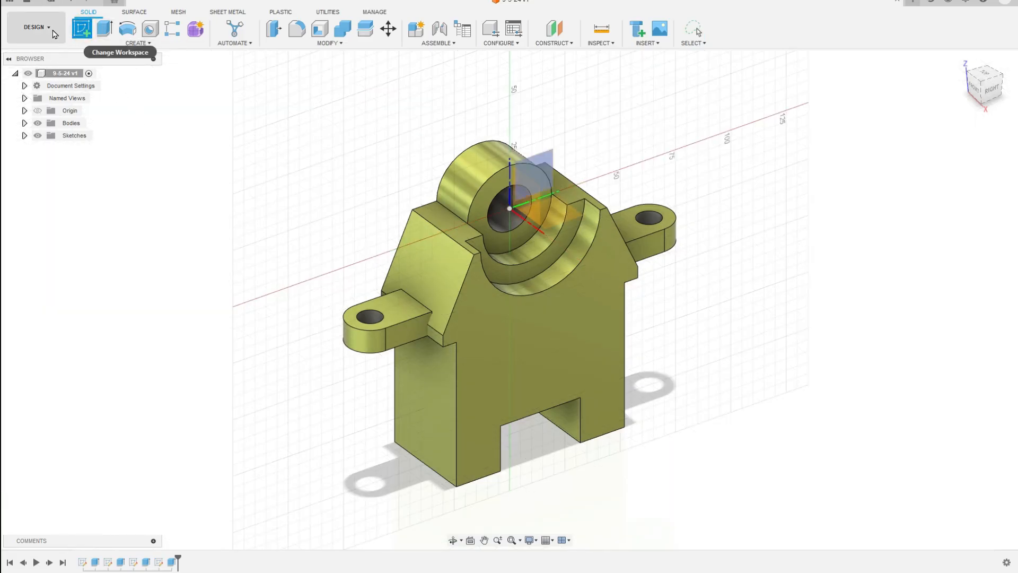
pyautogui.click(922, 9)
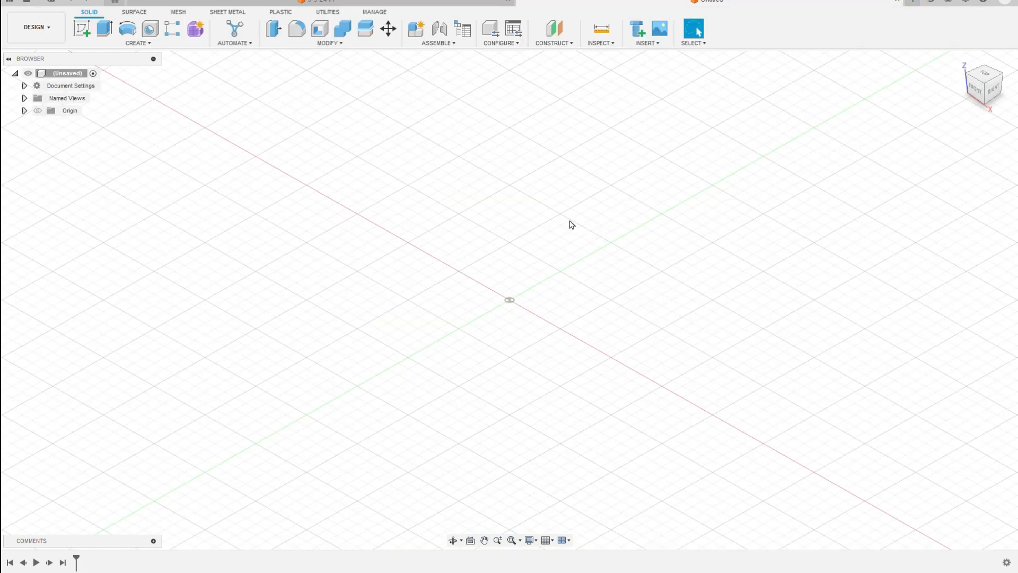
pyautogui.click(82, 28)
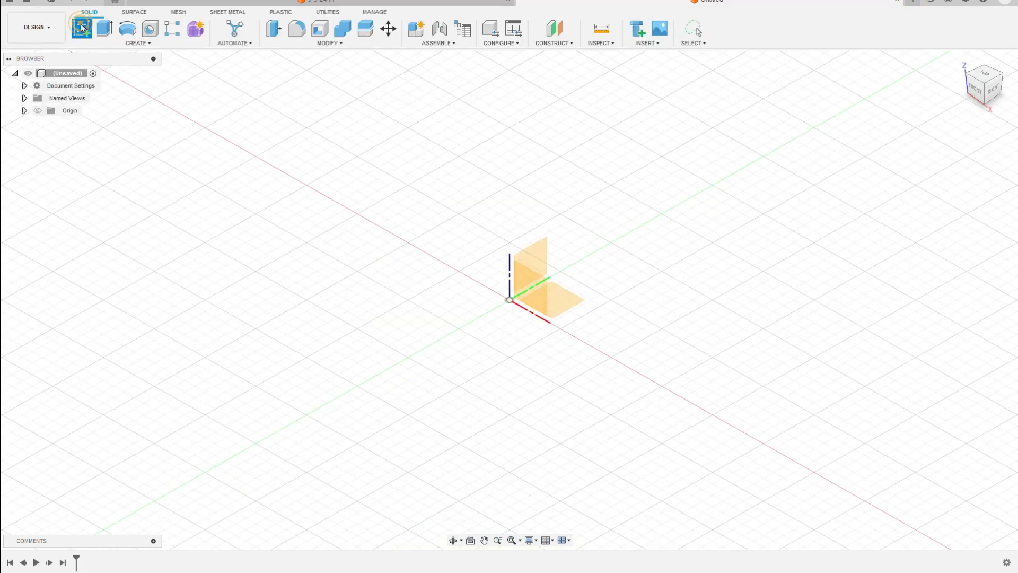
pyautogui.click(540, 255)
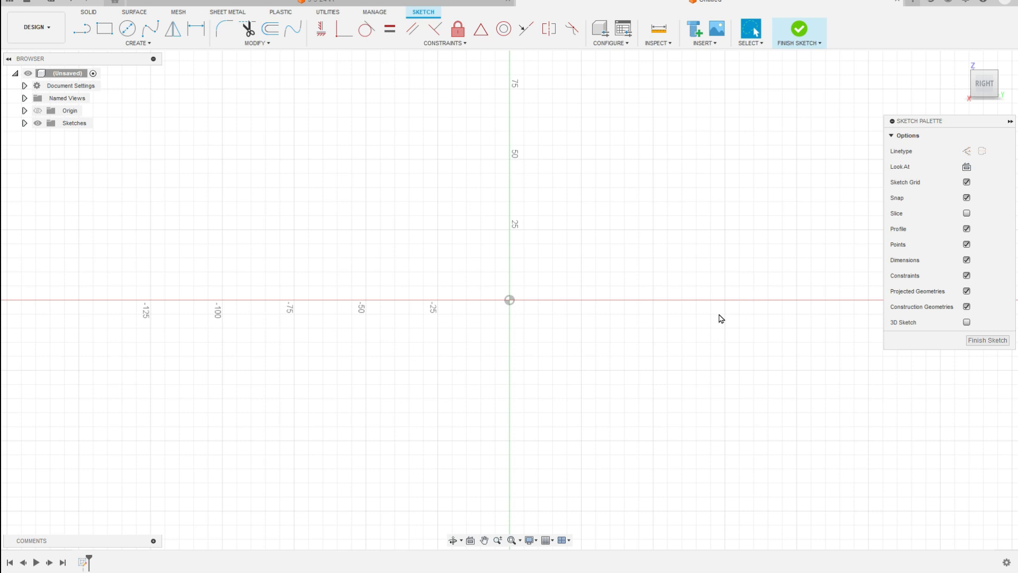
# - Check the bore size in the reference drawing and sketch a 20 mm diameter circle centred on the origin
pyautogui.hotkey('alt', 'Tab')
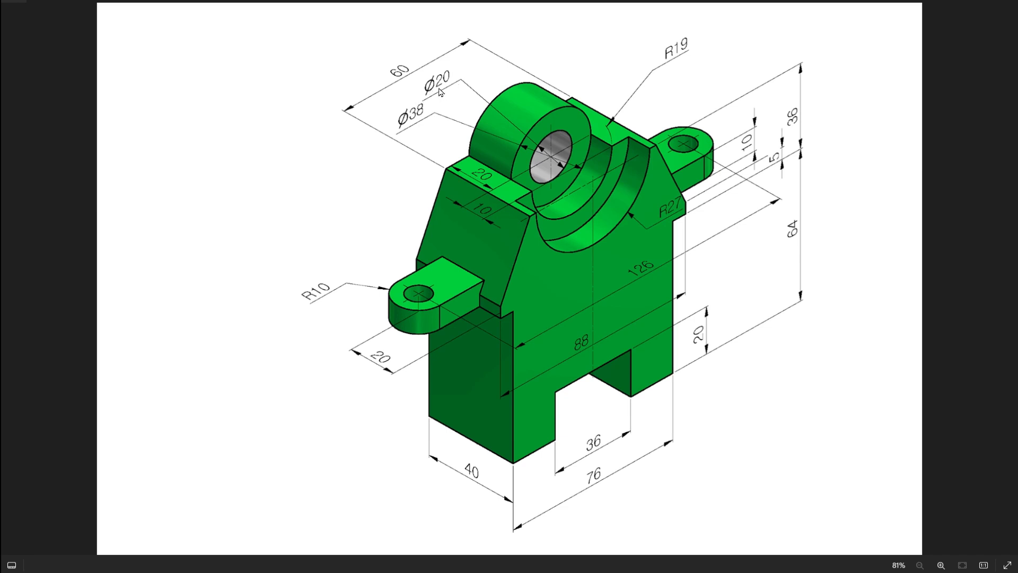
pyautogui.hotkey('alt', 'Tab')
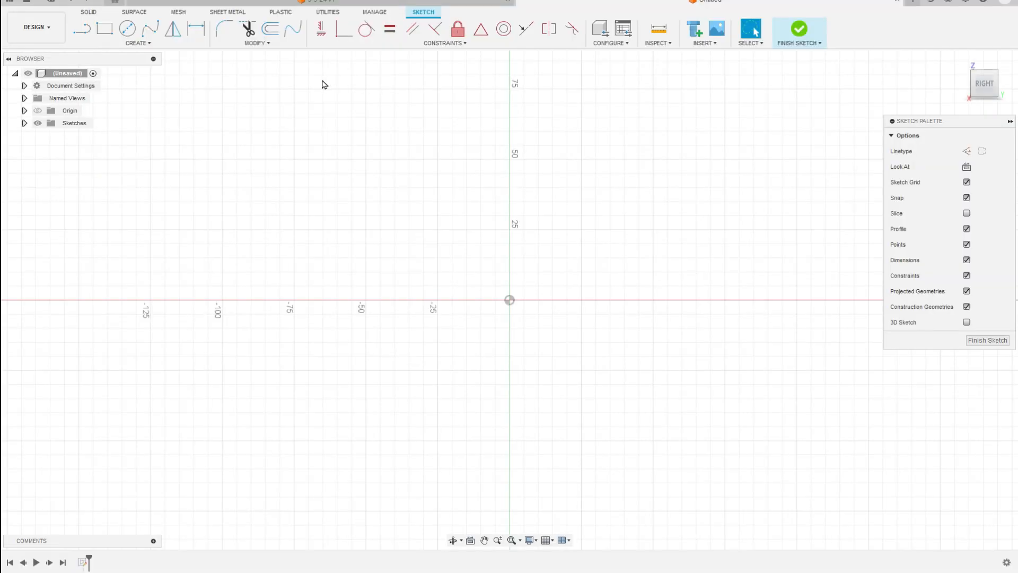
pyautogui.press('c')
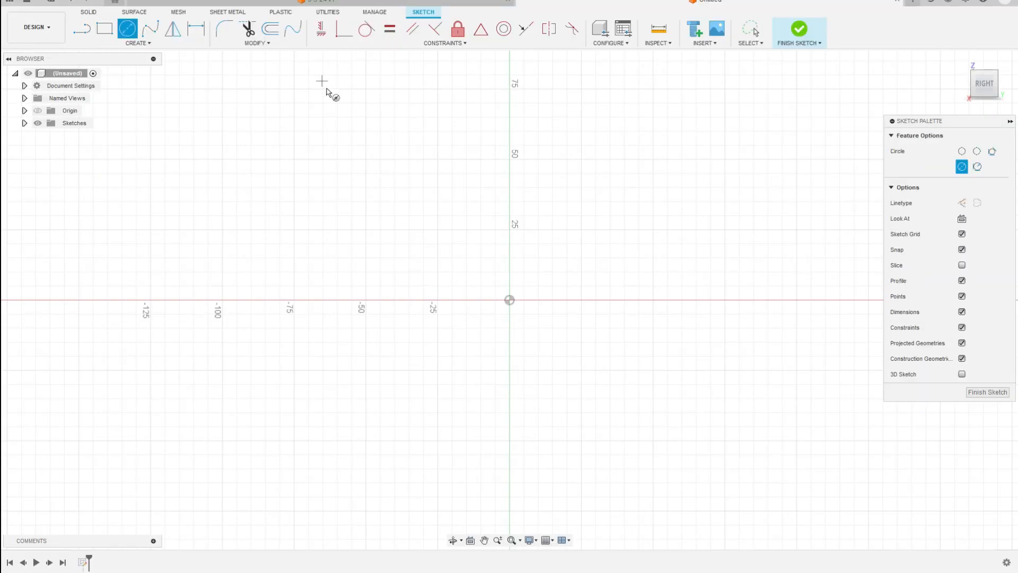
pyautogui.click(509, 300)
pyautogui.write('20')
pyautogui.press('Return')
pyautogui.press('Escape')
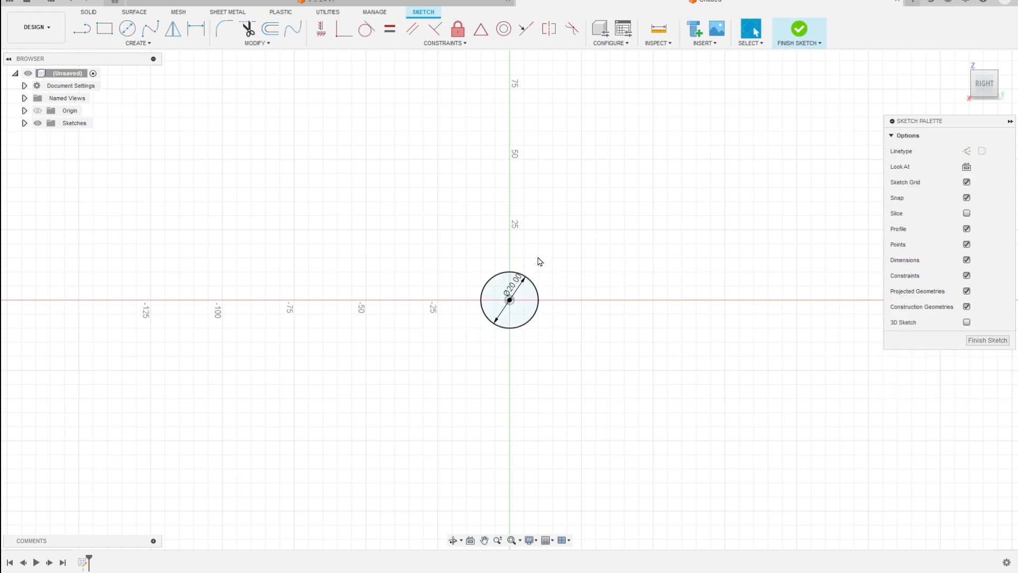
# - Check the drawing and add a circle concentric with the 20 mm one, with its diameter entered as 27*2 mm
pyautogui.hotkey('alt', 'Tab')
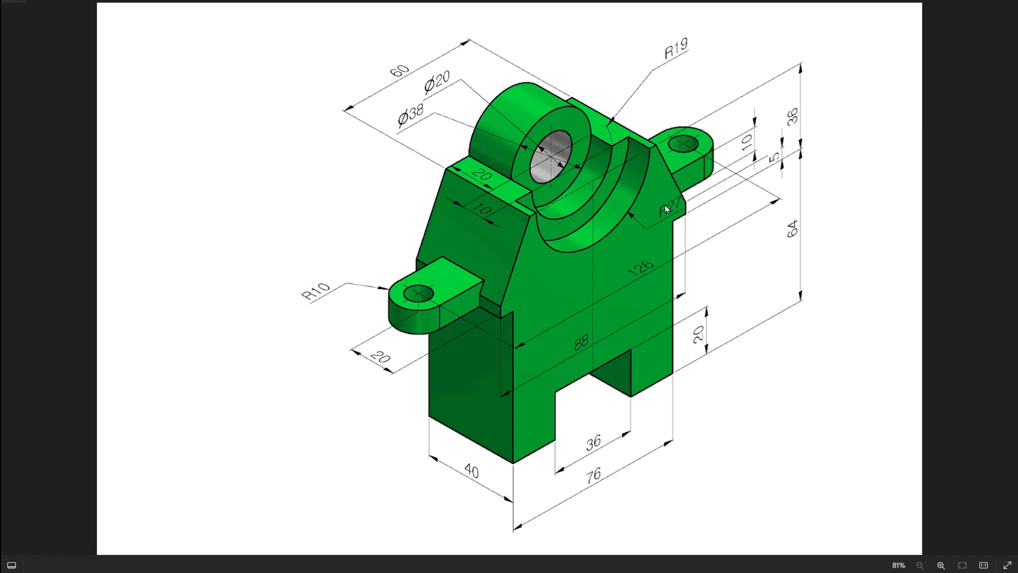
pyautogui.hotkey('alt', 'Tab')
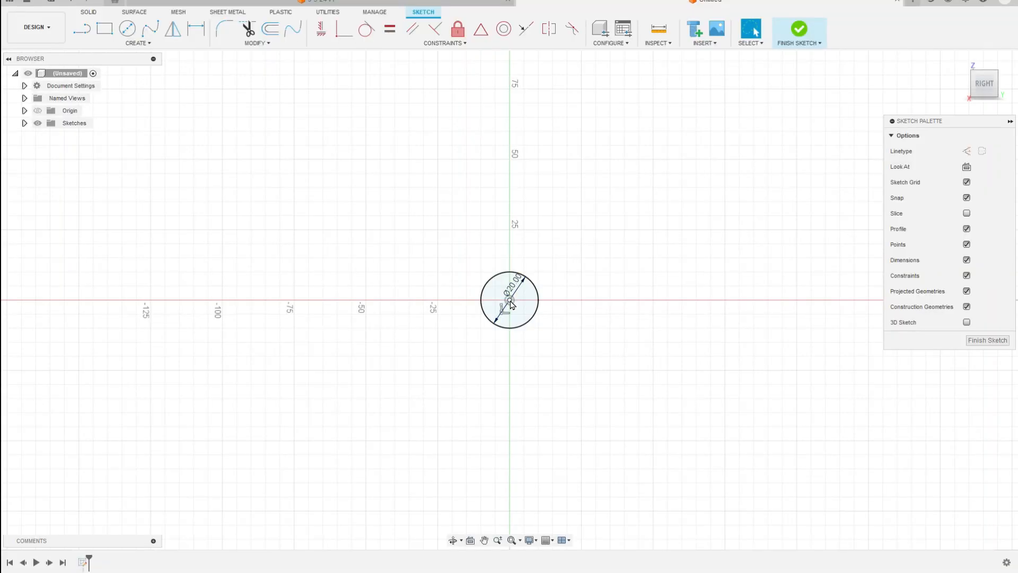
pyautogui.press('c')
pyautogui.click(509, 300)
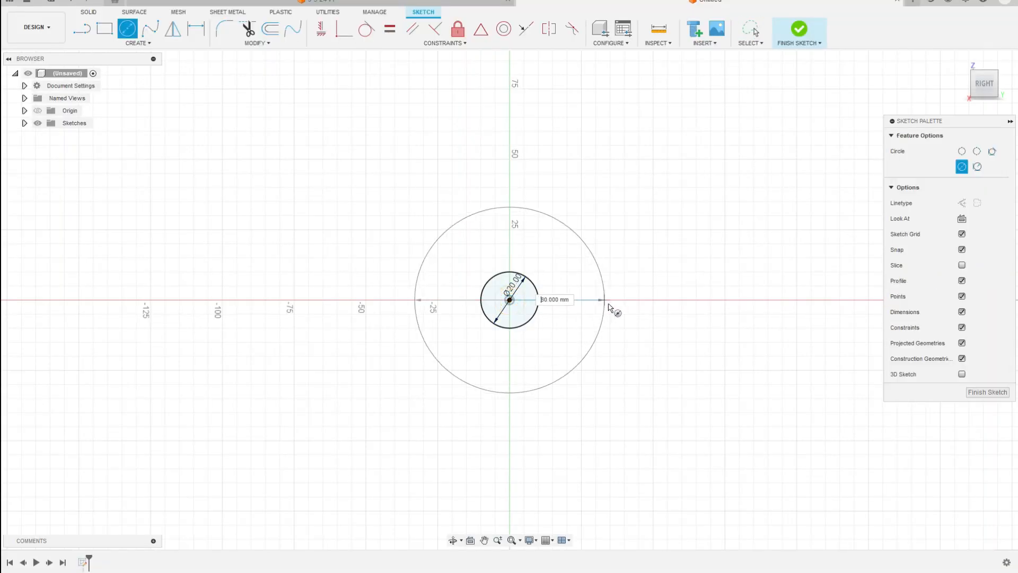
pyautogui.write('27')
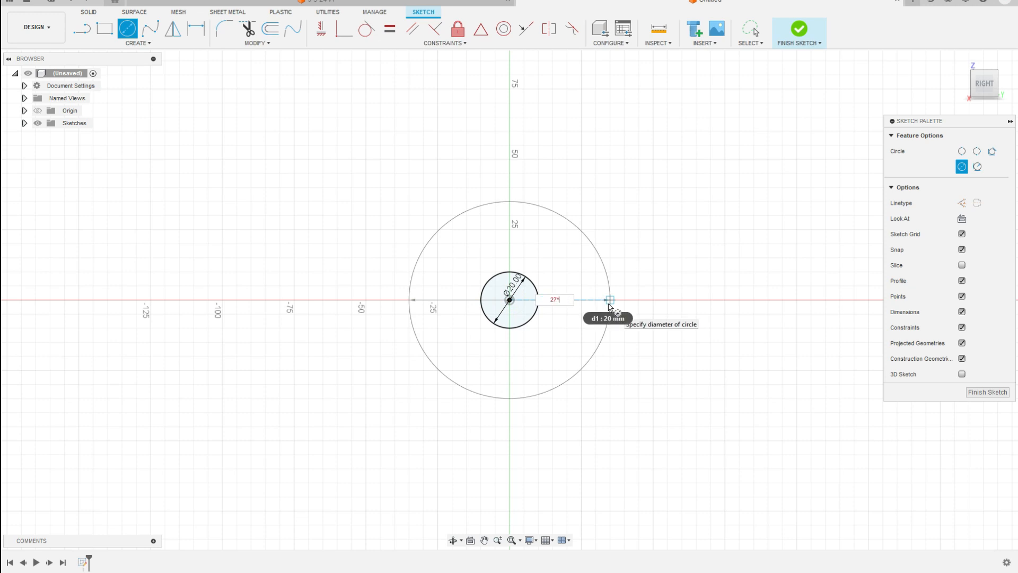
pyautogui.write('*2')
pyautogui.press('Return')
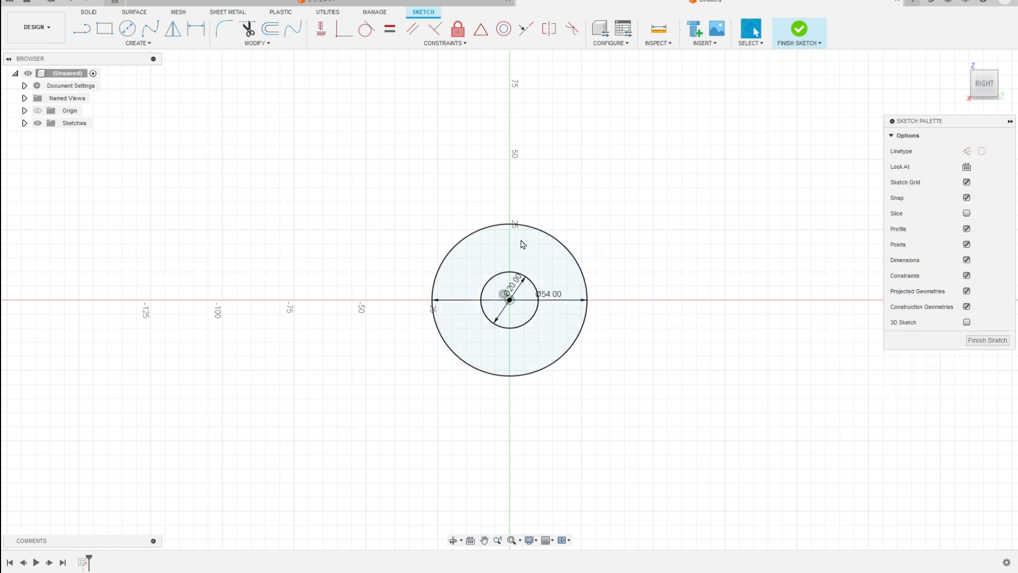
# - Sketch connected lines from the outer circle: short horizontal, outward slope, short vertical drop, about 25 mm inward, and about 67 mm straight down
pyautogui.click(82, 29)
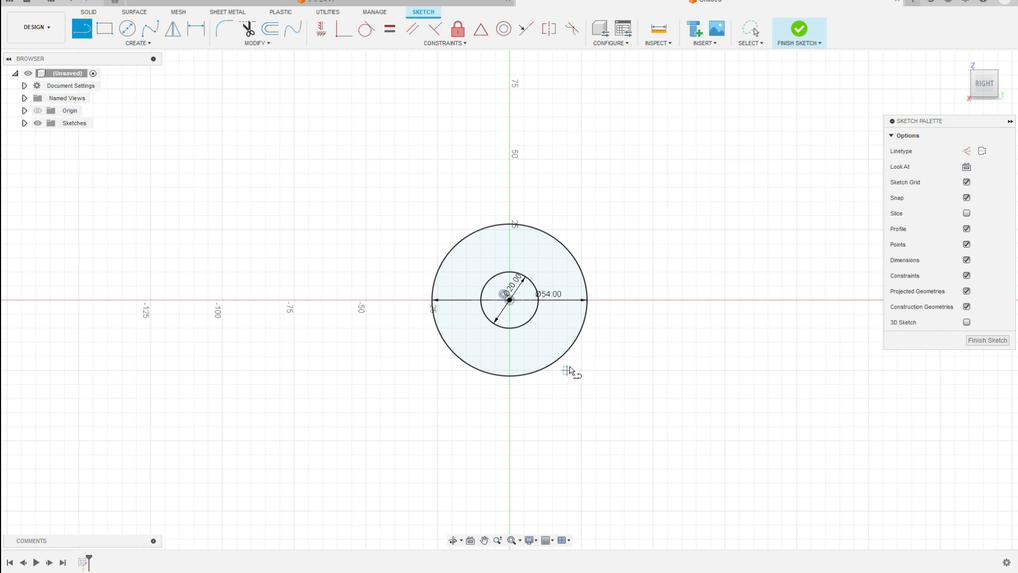
pyautogui.moveTo(587, 389); pyautogui.dragTo(582, 262, button='middle')
pyautogui.scroll(-1, 583, 252)
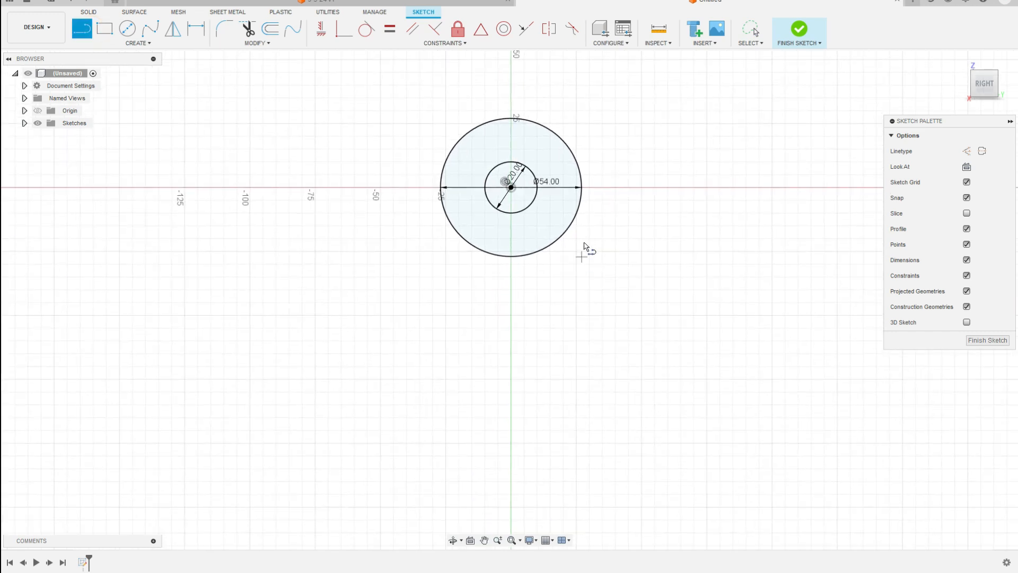
pyautogui.click(583, 188)
pyautogui.click(681, 314)
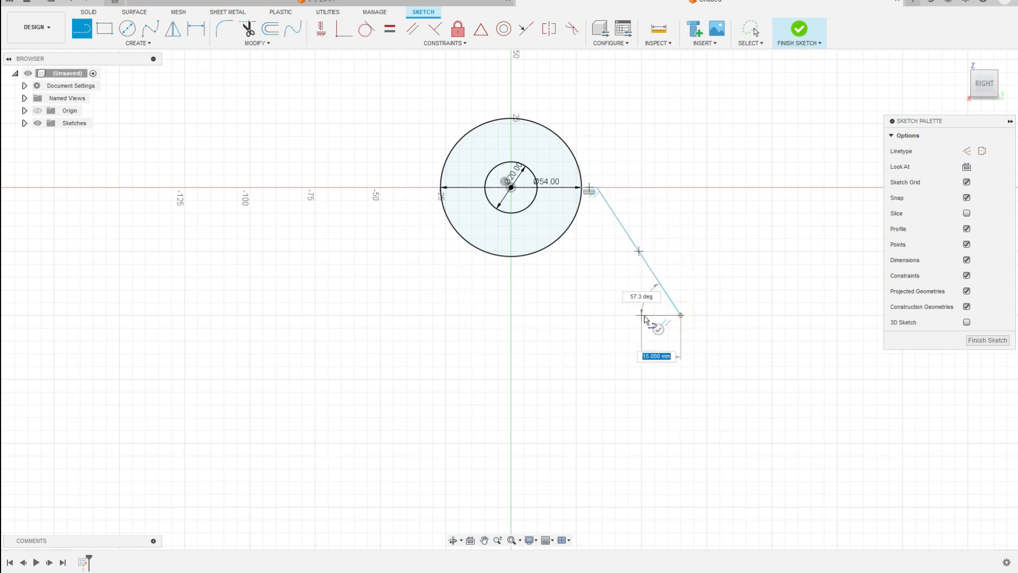
pyautogui.click(681, 336)
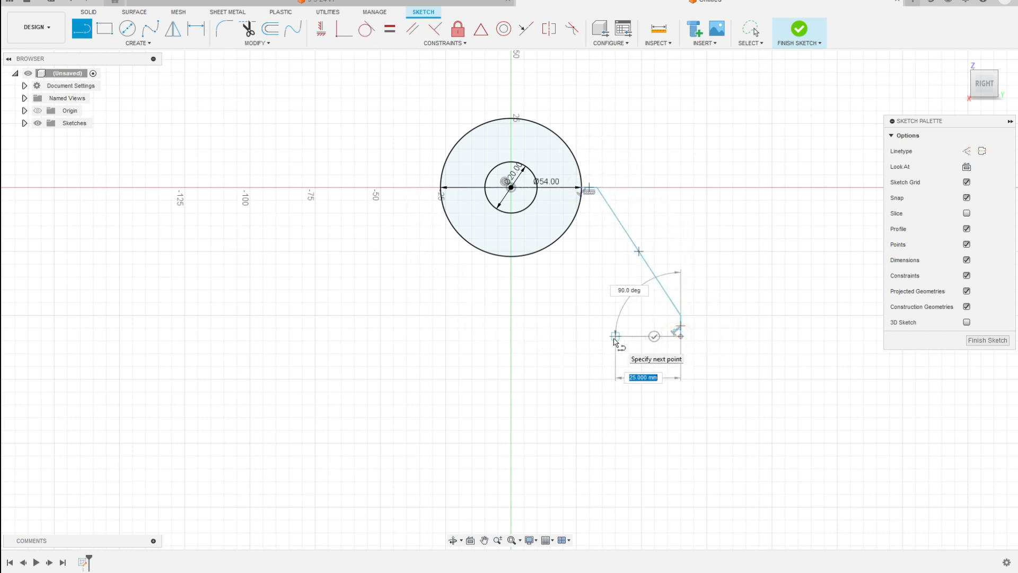
pyautogui.click(615, 336)
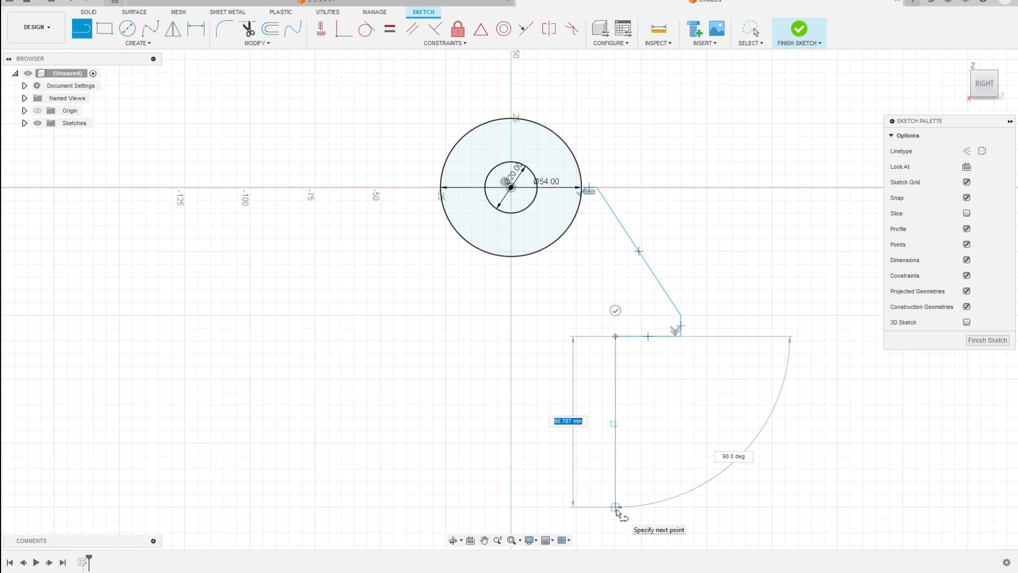
pyautogui.scroll(-1, 616, 509)
pyautogui.scroll(2, 616, 506)
pyautogui.scroll(-1, 616, 505)
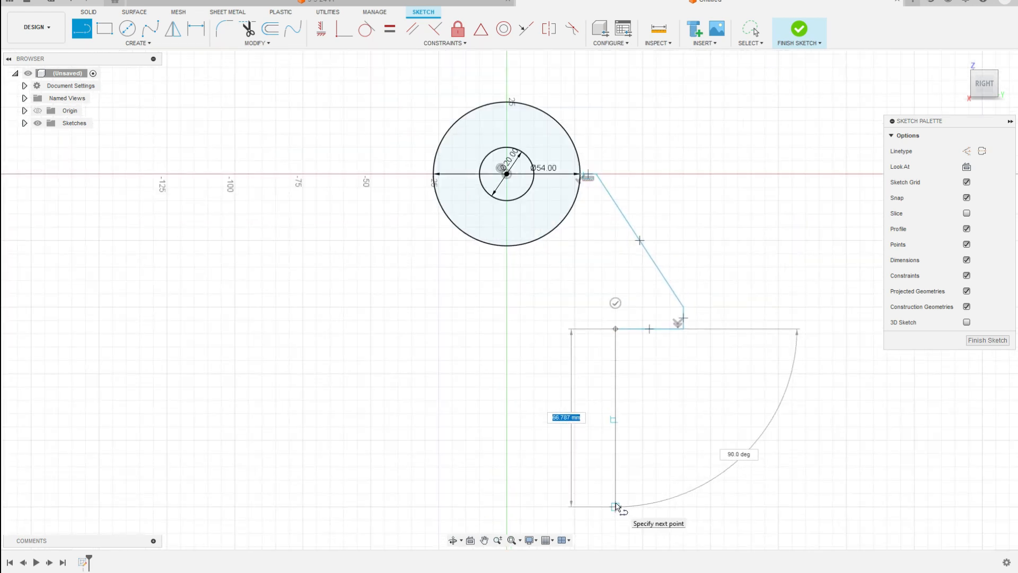
pyautogui.click(616, 506)
# - Continue the line chain with the foot's bottom edge, the notch's vertical side and the notch's upper edge ending on the vertical axis
pyautogui.hotkey('alt', 'Tab')
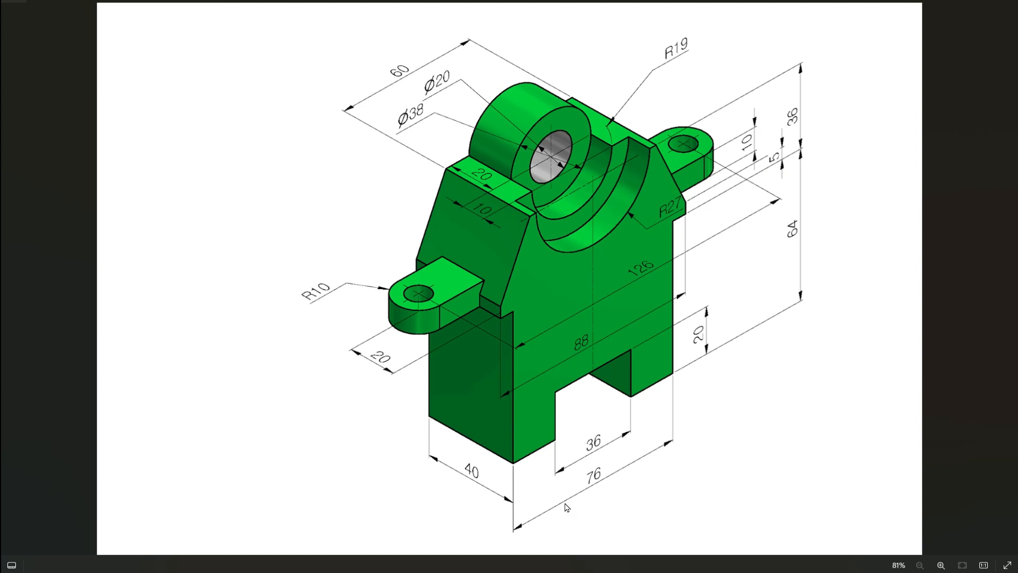
pyautogui.hotkey('alt', 'Tab')
pyautogui.click(547, 506)
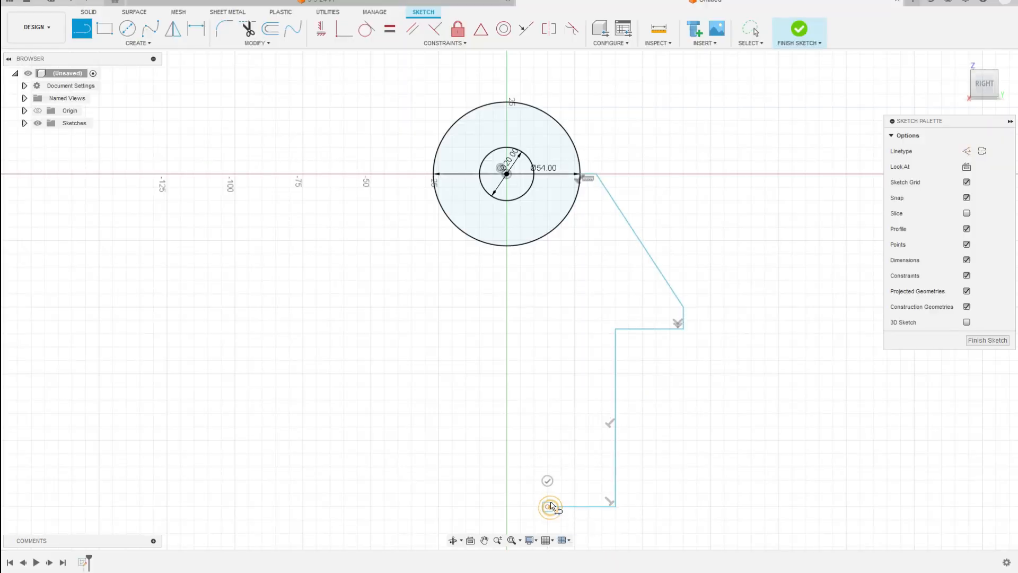
pyautogui.click(547, 440)
pyautogui.click(507, 440)
pyautogui.press('Escape')
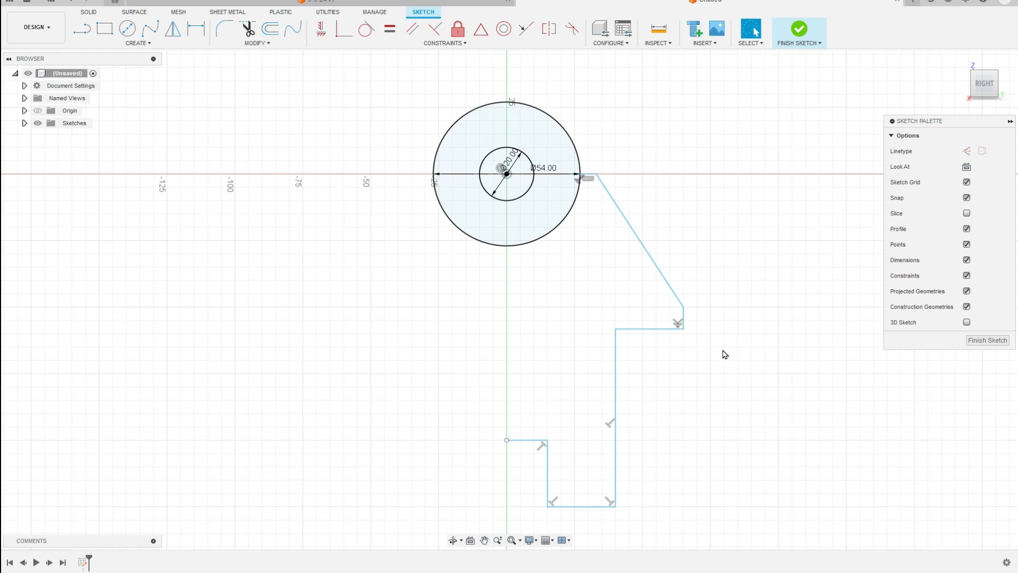
# - Dimension the short horizontal edge beside the outer circle to 3 mm and the short vertical edge below the slope to 5 mm
pyautogui.press('d')
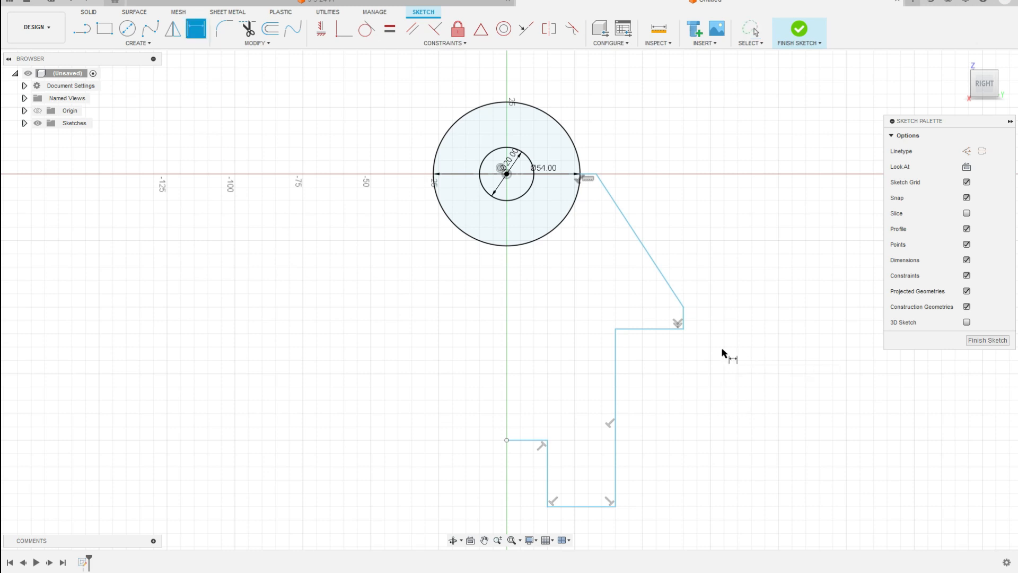
pyautogui.click(589, 174)
pyautogui.click(615, 161)
pyautogui.write('3')
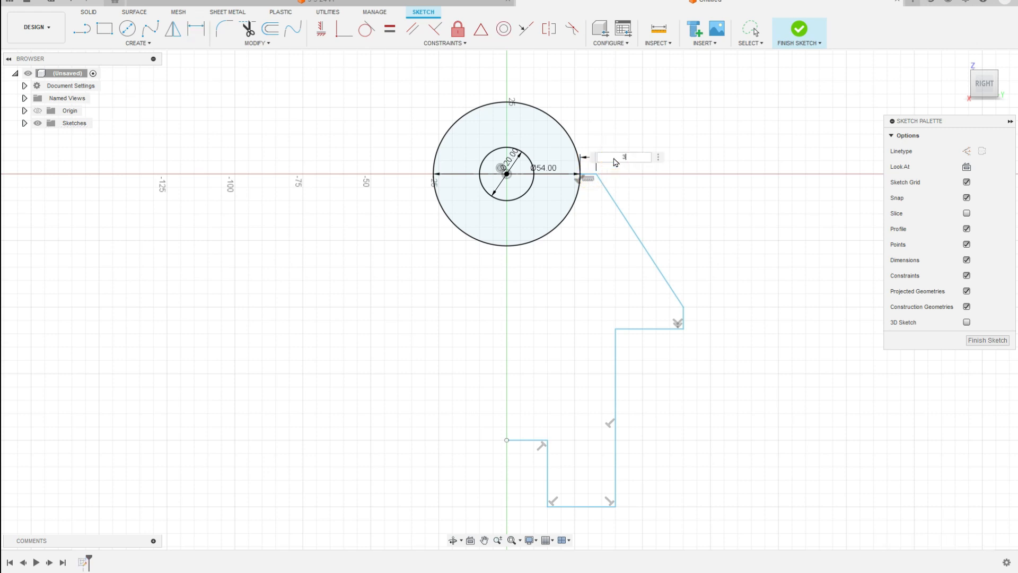
pyautogui.press('Return')
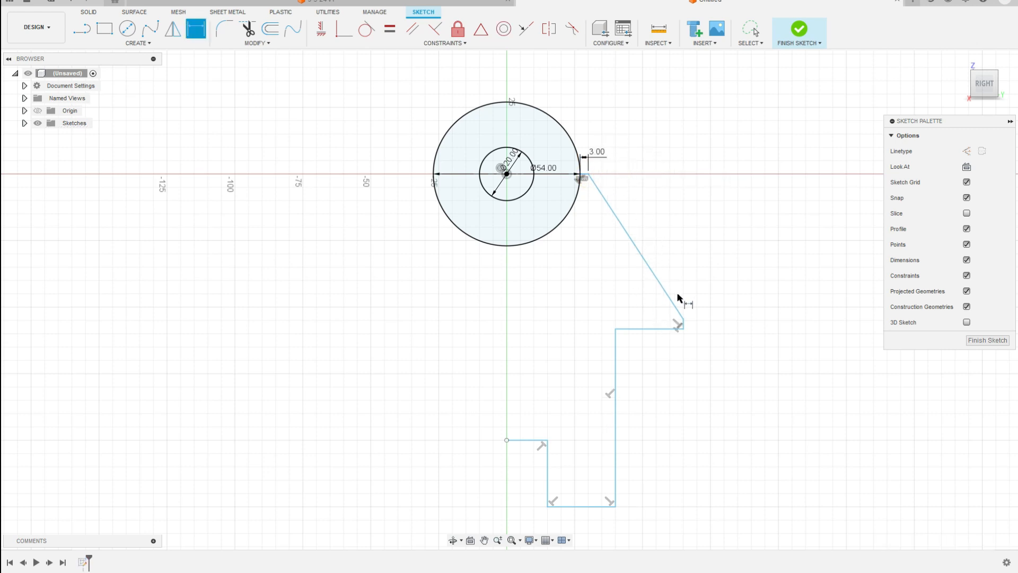
pyautogui.click(686, 327)
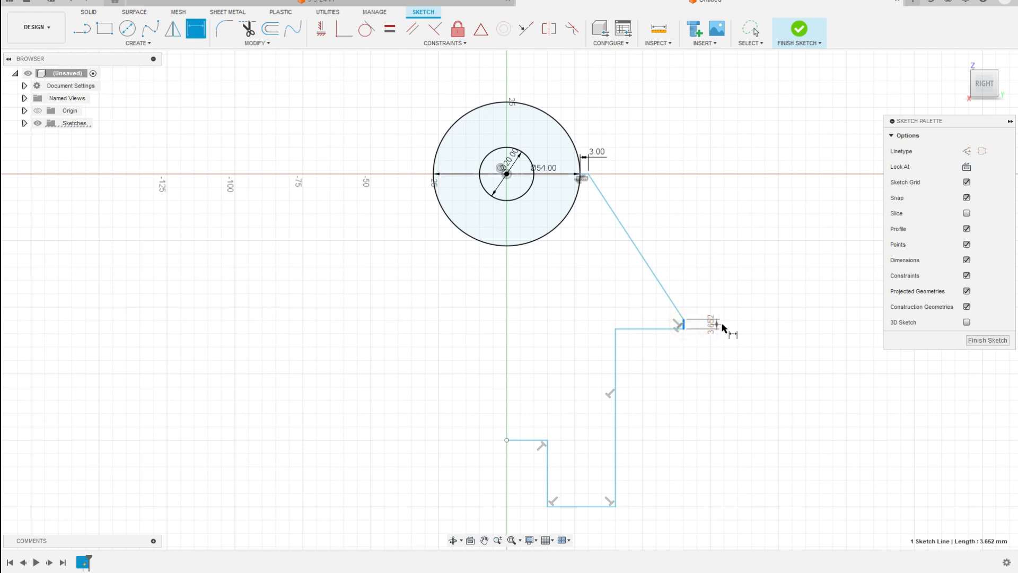
pyautogui.click(724, 329)
pyautogui.write('5')
pyautogui.press('Return')
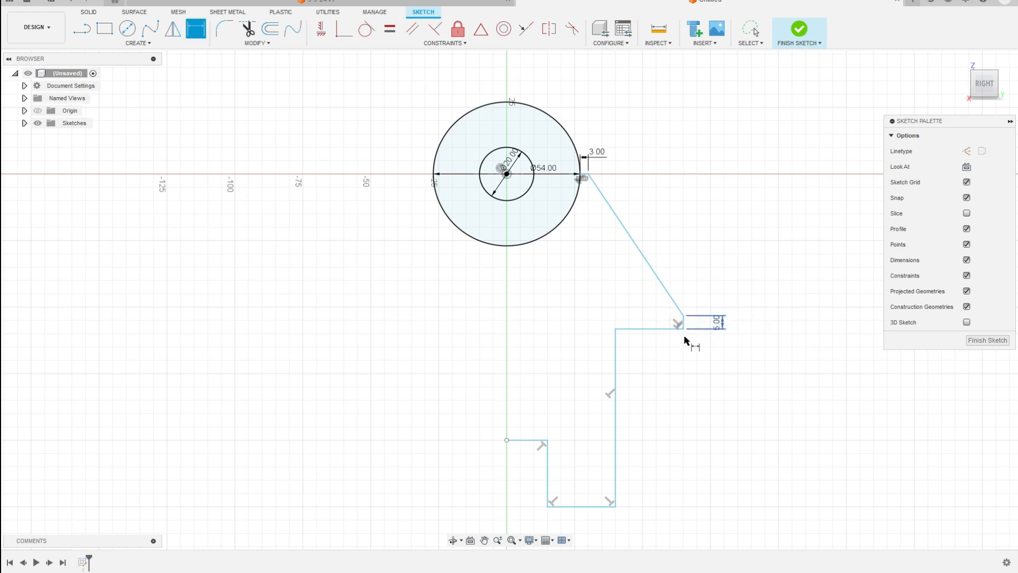
# - Set the vertical distance from the top of the sloped edge to the horizontal shoulder line to 36 mm
pyautogui.click(653, 329)
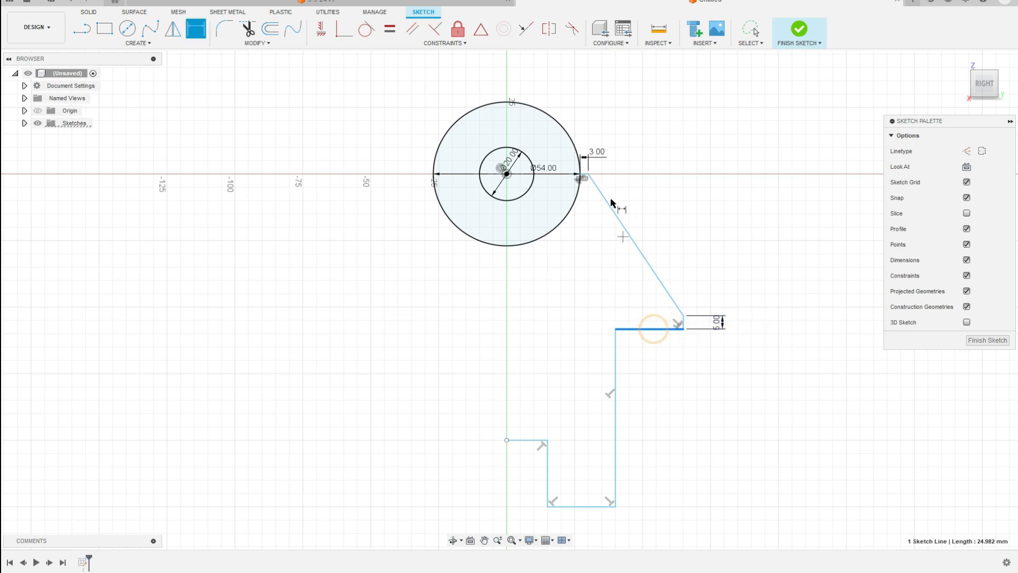
pyautogui.click(587, 173)
pyautogui.click(780, 242)
pyautogui.write('36')
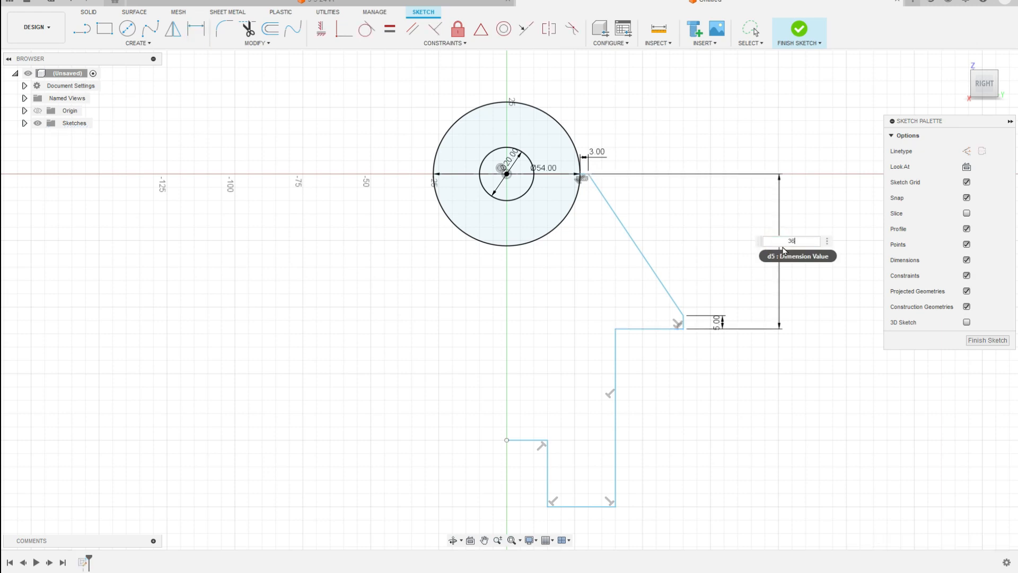
pyautogui.press('Return')
# - Check the body height in the reference drawing and dimension the long vertical side of the profile to 64 mm
pyautogui.hotkey('alt', 'Tab')
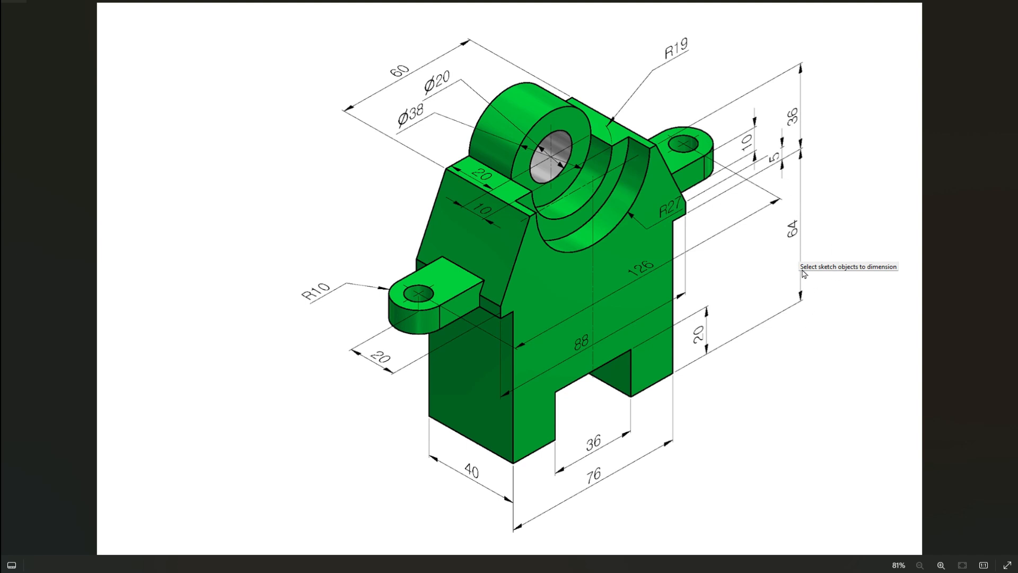
pyautogui.hotkey('alt', 'Tab')
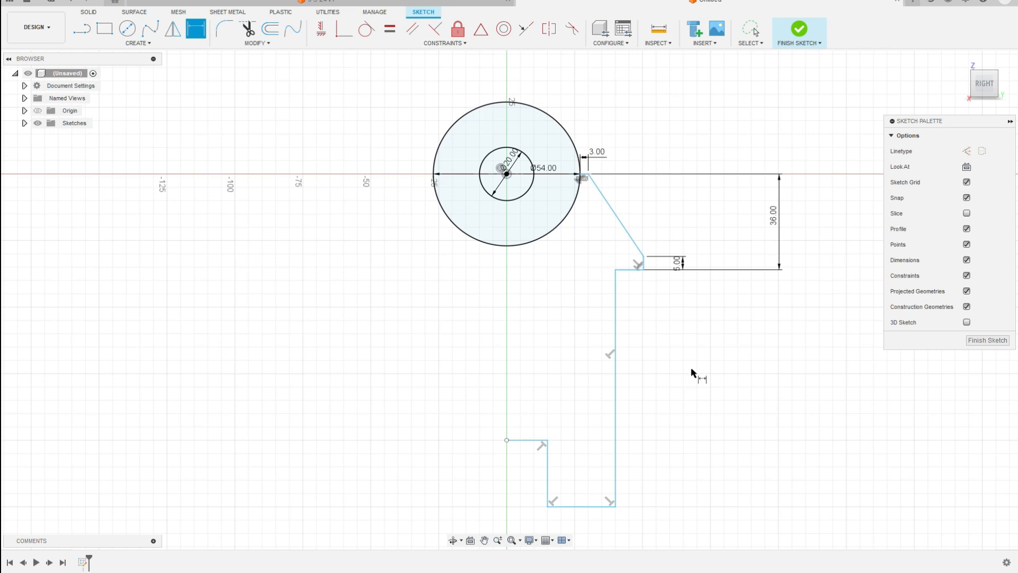
pyautogui.click(615, 342)
pyautogui.click(761, 365)
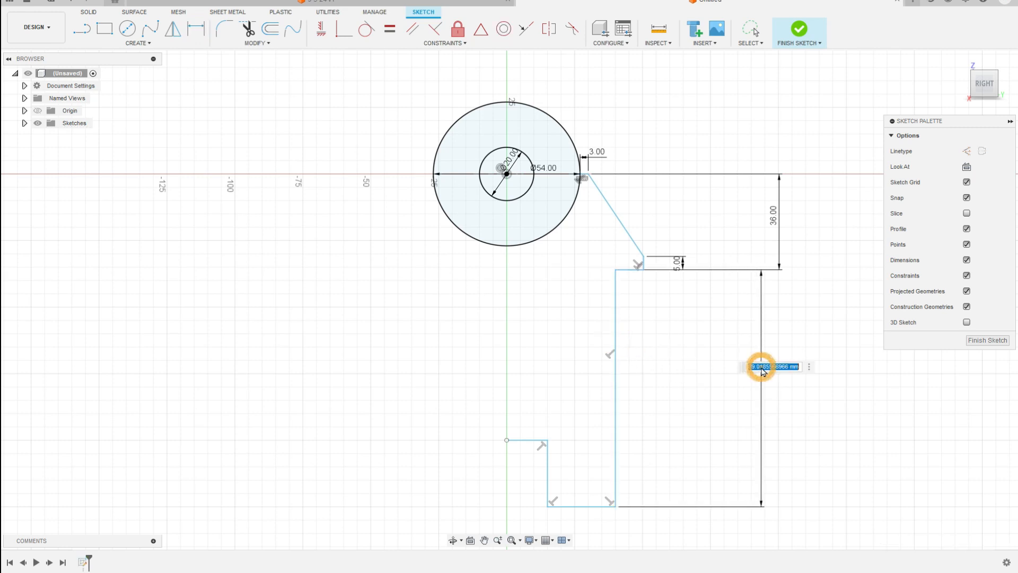
pyautogui.write('64')
pyautogui.press('Return')
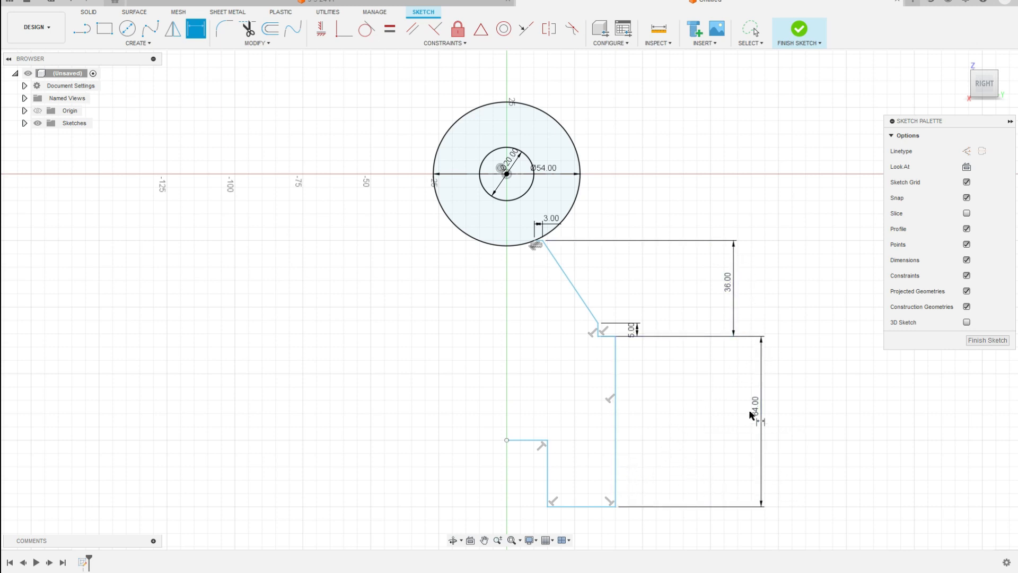
# - Check the reference drawing and move the short 3 mm edge's end along the outer circle up to the horizontal axis
pyautogui.hotkey('alt', 'Tab')
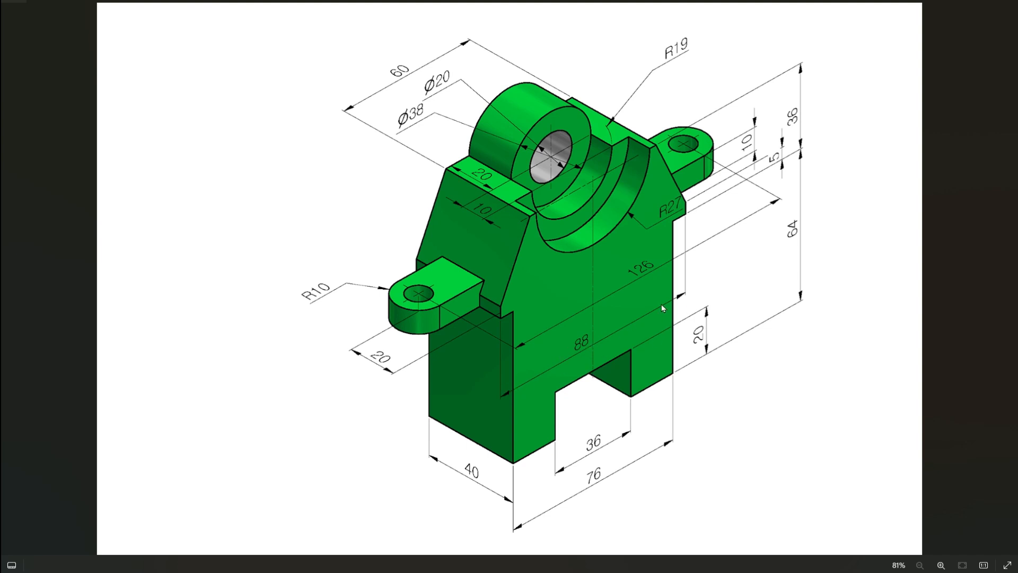
pyautogui.hotkey('alt', 'Tab')
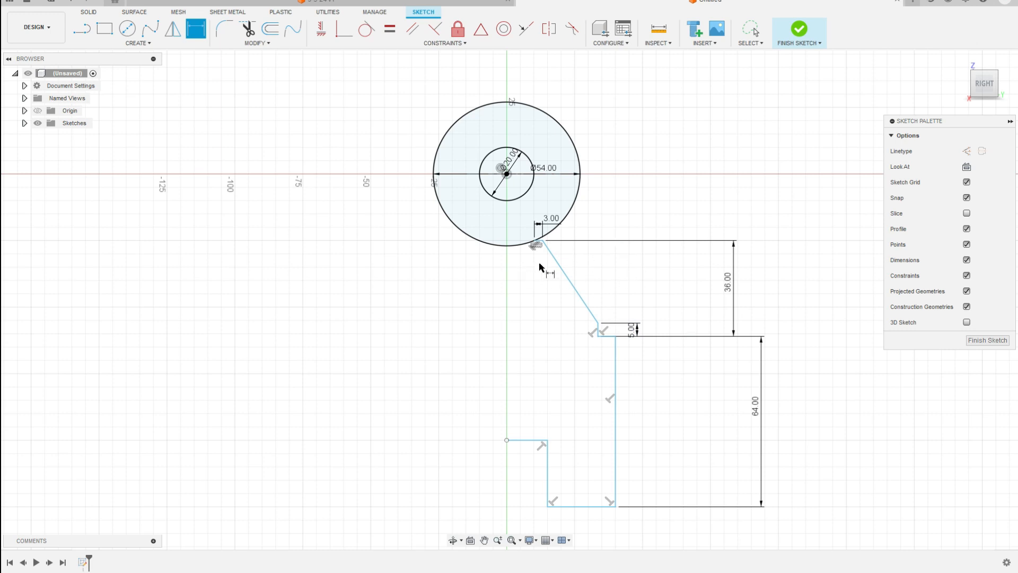
pyautogui.press('Escape')
pyautogui.moveTo(534, 242); pyautogui.dragTo(580, 174)
pyautogui.click(651, 130)
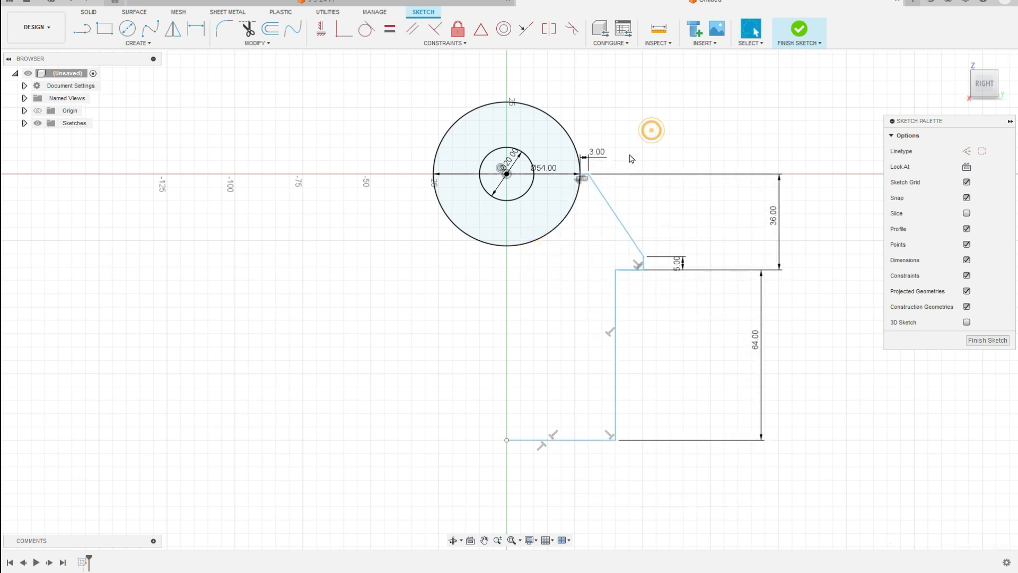
# - Try to apply a horizontal constraint between each end of the short 3 mm edge and the circles' centre
pyautogui.scroll(3, 581, 177)
pyautogui.scroll(3, 579, 174)
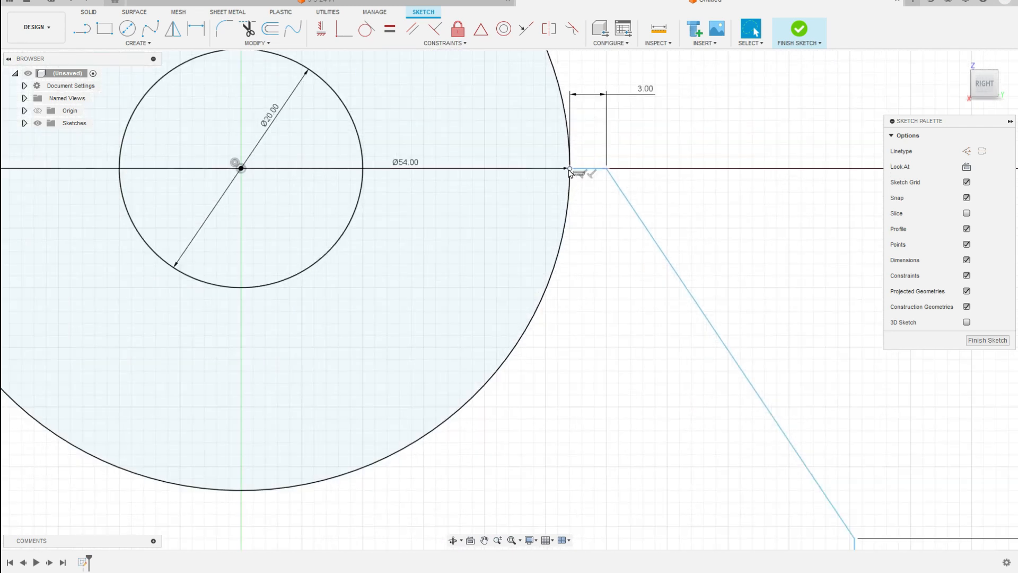
pyautogui.click(568, 169)
pyautogui.click(241, 169)
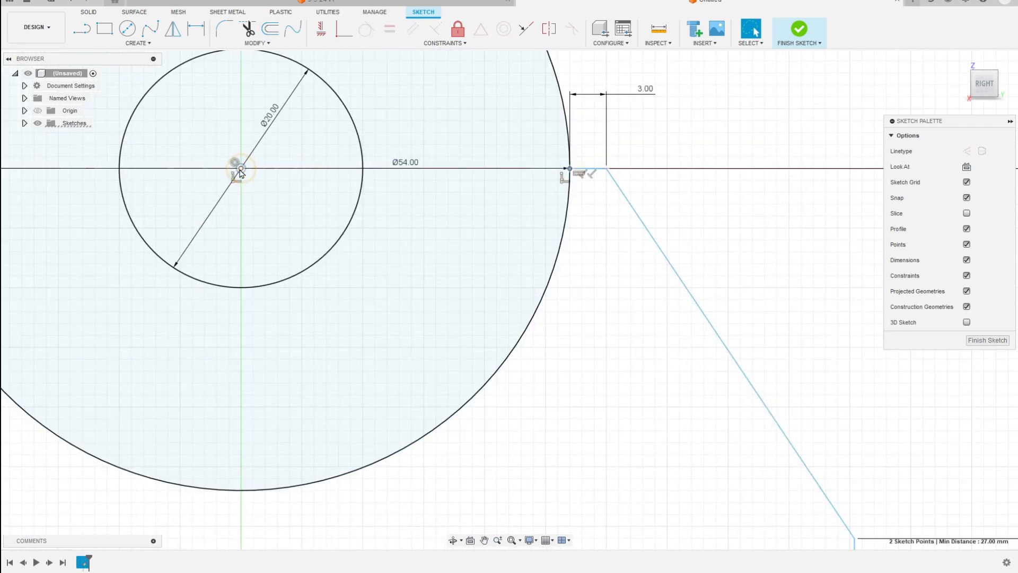
pyautogui.click(322, 33)
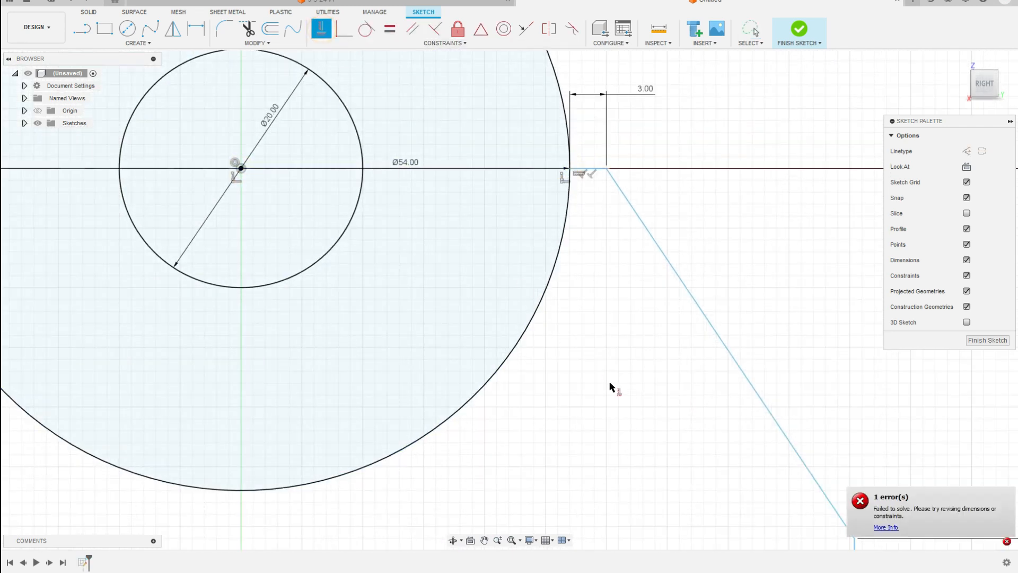
pyautogui.click(606, 169)
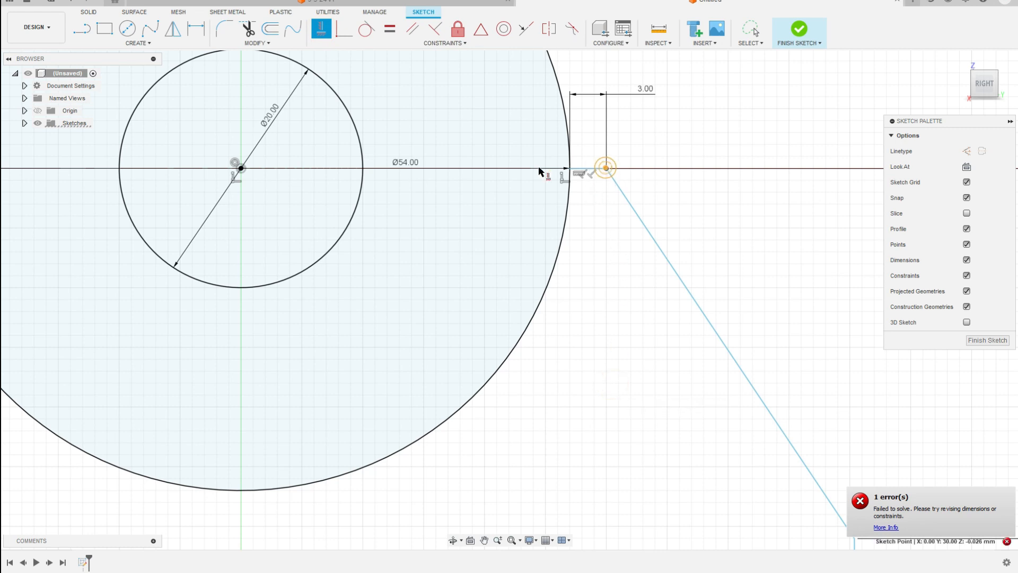
pyautogui.click(241, 168)
pyautogui.click(620, 382)
pyautogui.press('Escape')
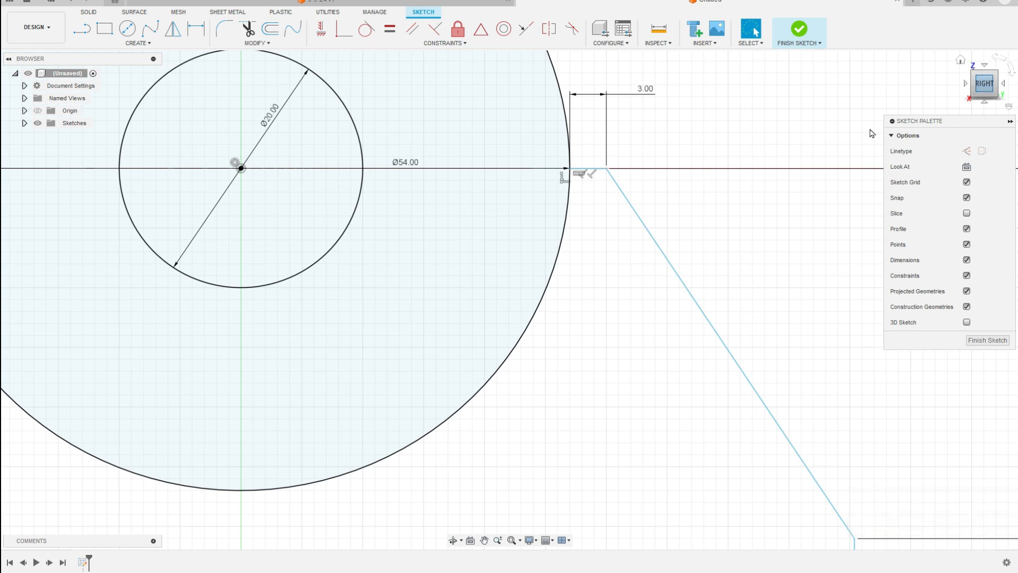
# - Pull the foot's bottom edge downward and outward to separate it from the notch's upper edge
pyautogui.click(511, 539)
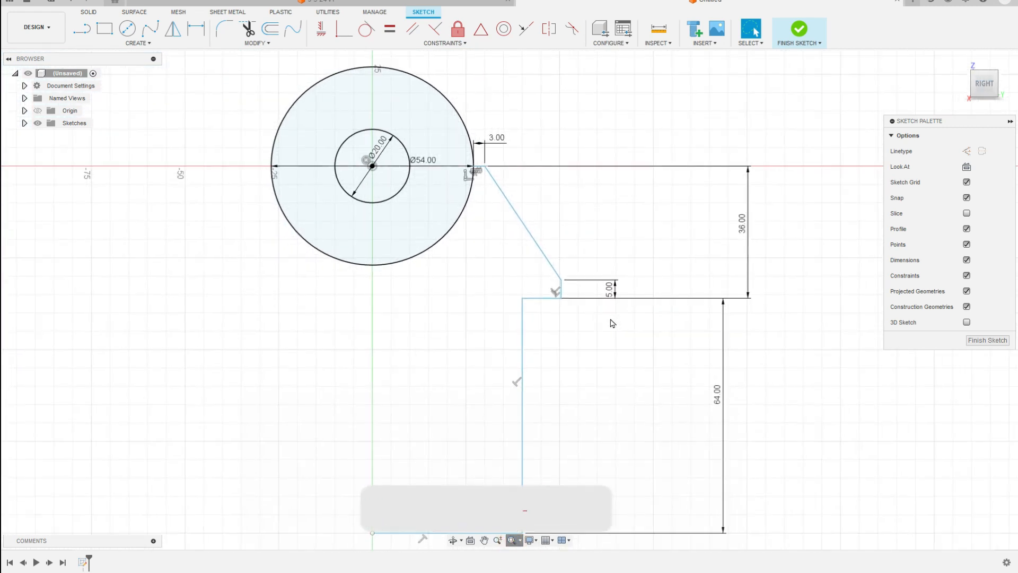
pyautogui.press('d')
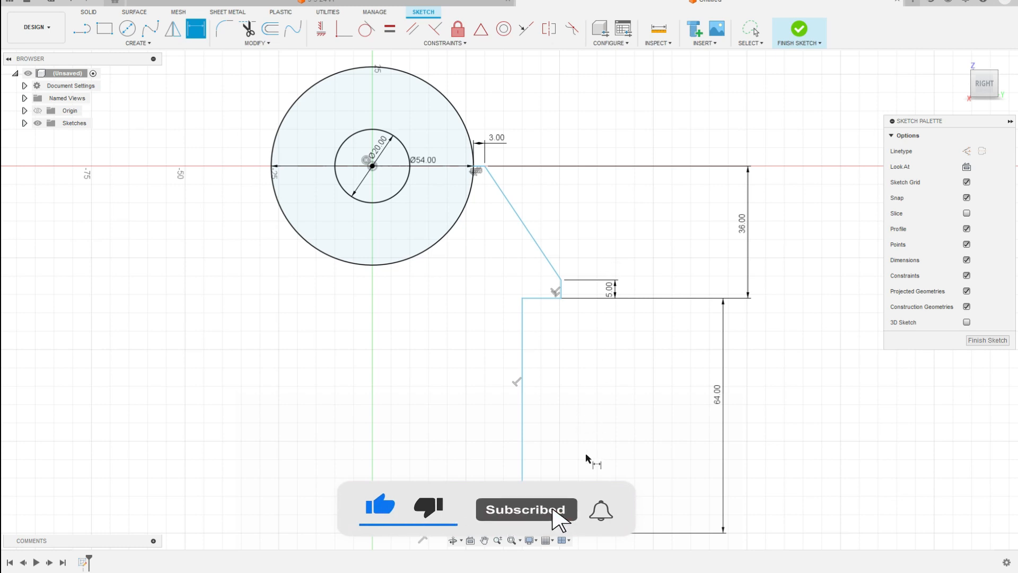
pyautogui.moveTo(611, 410)
pyautogui.mouseDown(button='middle')
pyautogui.moveTo(621, 414)
pyautogui.moveTo(635, 389)
pyautogui.mouseUp(button='middle')
pyautogui.scroll(1, 635, 389)
pyautogui.scroll(-3, 636, 389)
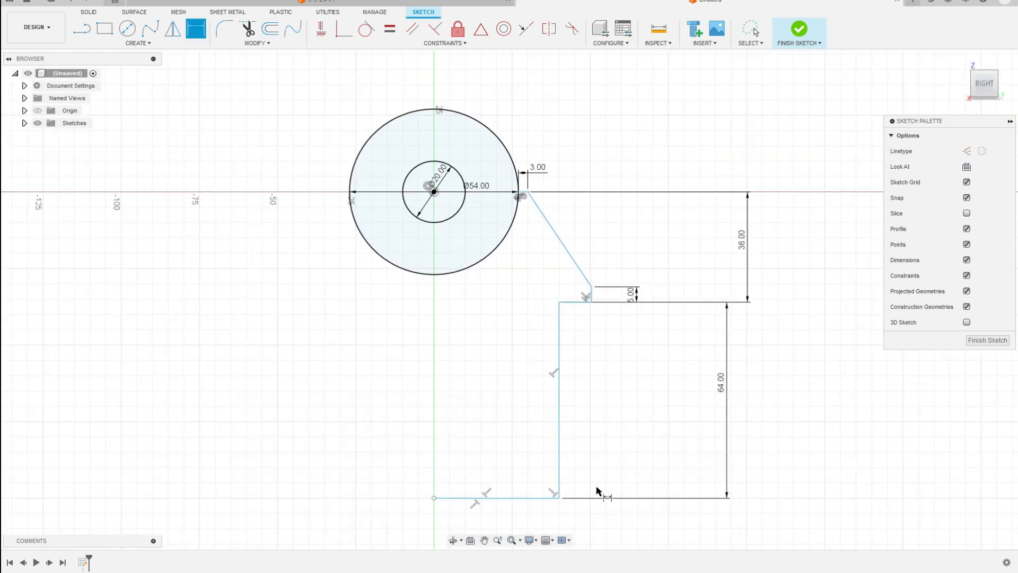
pyautogui.press('Escape')
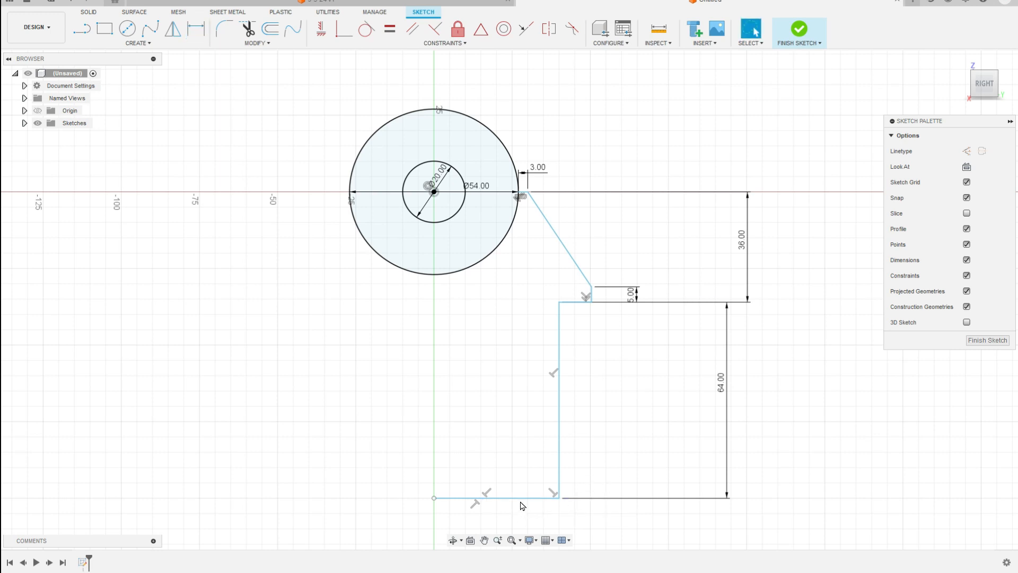
pyautogui.moveTo(520, 497)
pyautogui.mouseDown()
pyautogui.moveTo(519, 526)
pyautogui.moveTo(522, 495)
pyautogui.moveTo(527, 518)
pyautogui.moveTo(544, 495)
pyautogui.moveTo(538, 530)
pyautogui.moveTo(546, 516)
pyautogui.mouseUp()
pyautogui.click(488, 382)
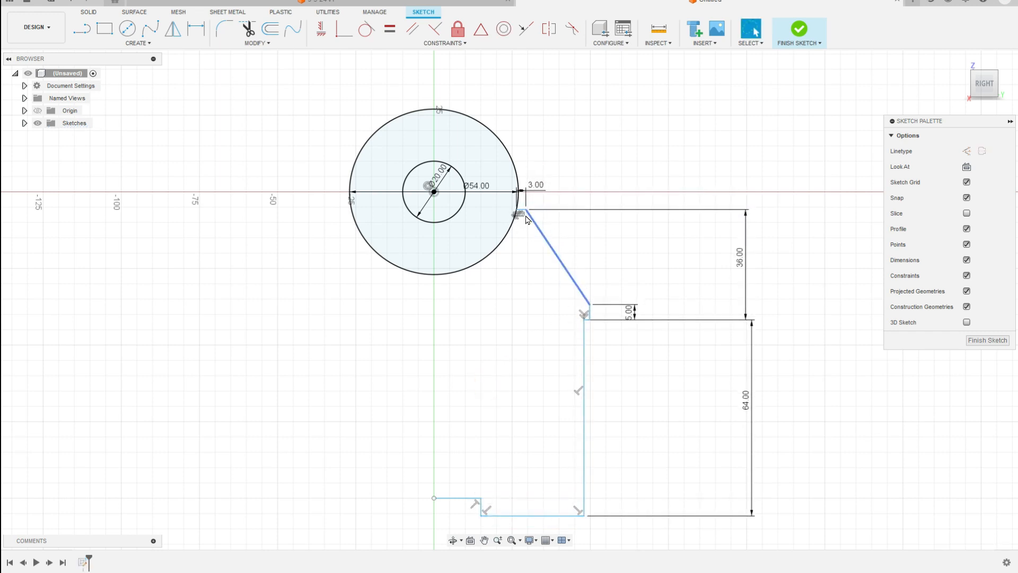
# - Move the short 3 mm edge's inner end up along the outer circle toward the horizontal axis
pyautogui.moveTo(518, 211); pyautogui.dragTo(521, 197)
pyautogui.click(521, 197)
pyautogui.scroll(8, 522, 197)
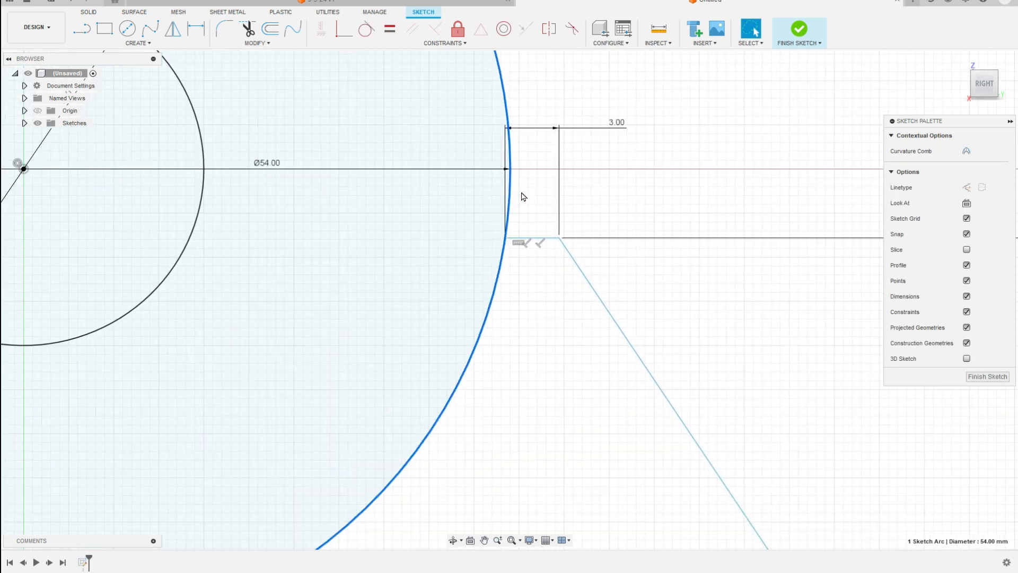
pyautogui.moveTo(507, 239); pyautogui.dragTo(528, 163)
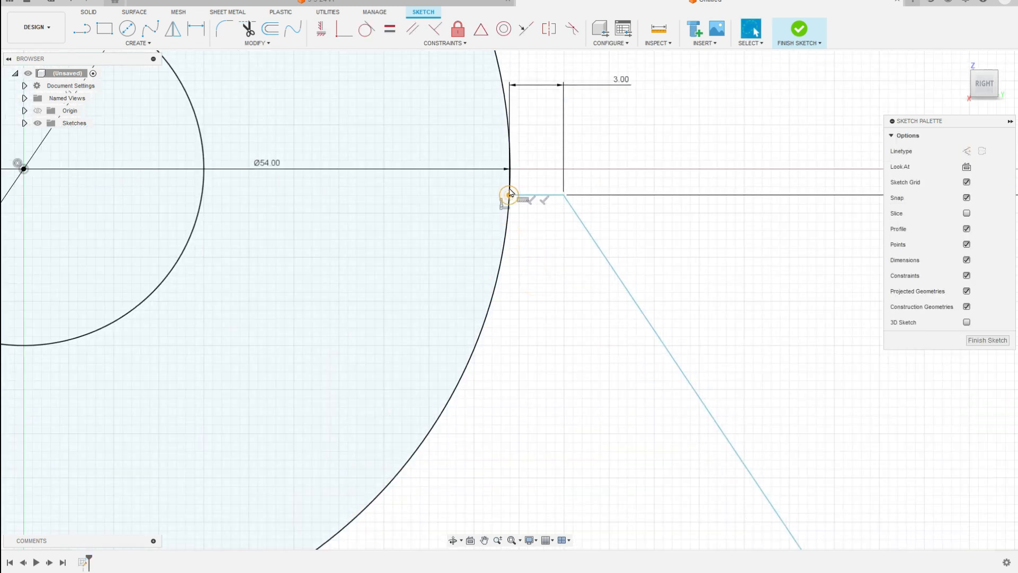
pyautogui.moveTo(509, 195)
pyautogui.mouseDown()
pyautogui.moveTo(510, 169)
pyautogui.moveTo(518, 211)
pyautogui.moveTo(522, 170)
pyautogui.moveTo(515, 176)
pyautogui.mouseUp()
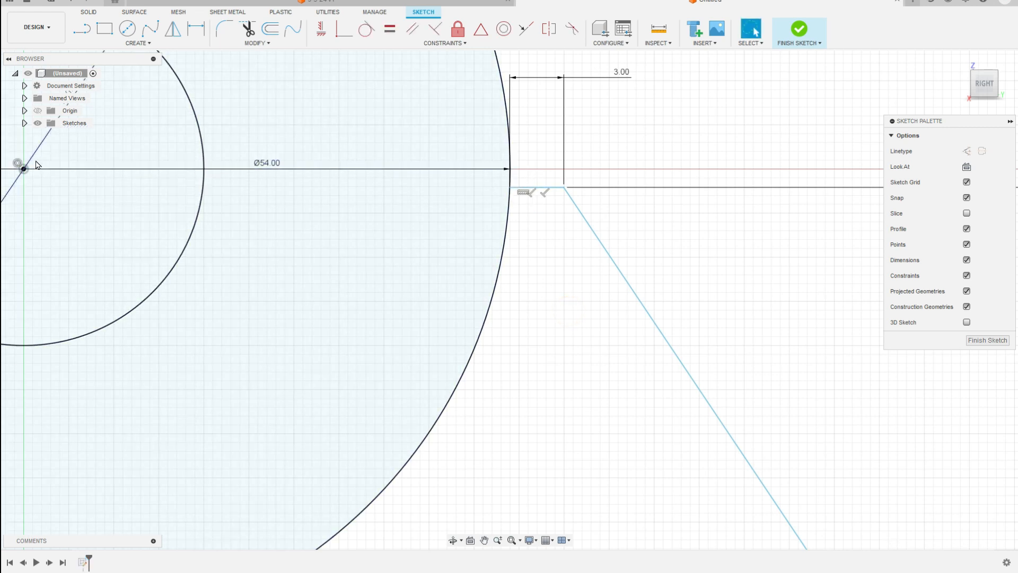
# - Try to apply a collinear constraint between the circles' centre and the short 3 mm edge
pyautogui.click(23, 169)
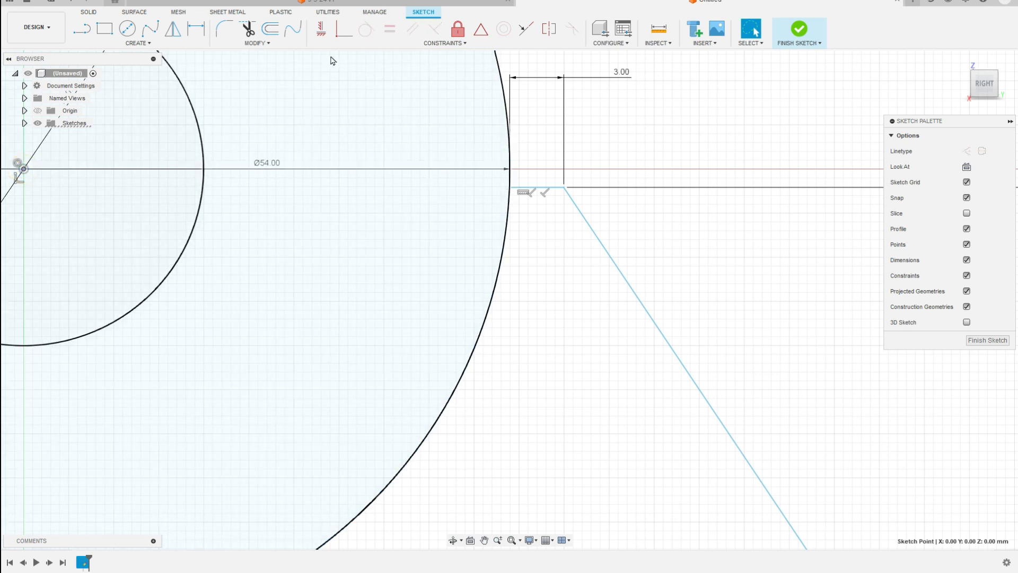
pyautogui.click(526, 29)
pyautogui.click(509, 187)
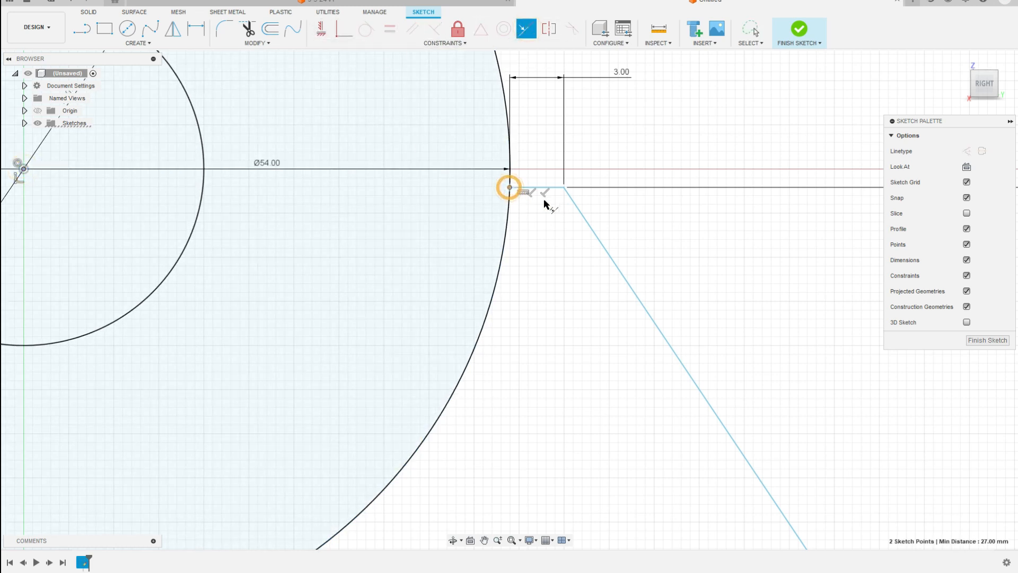
pyautogui.click(602, 295)
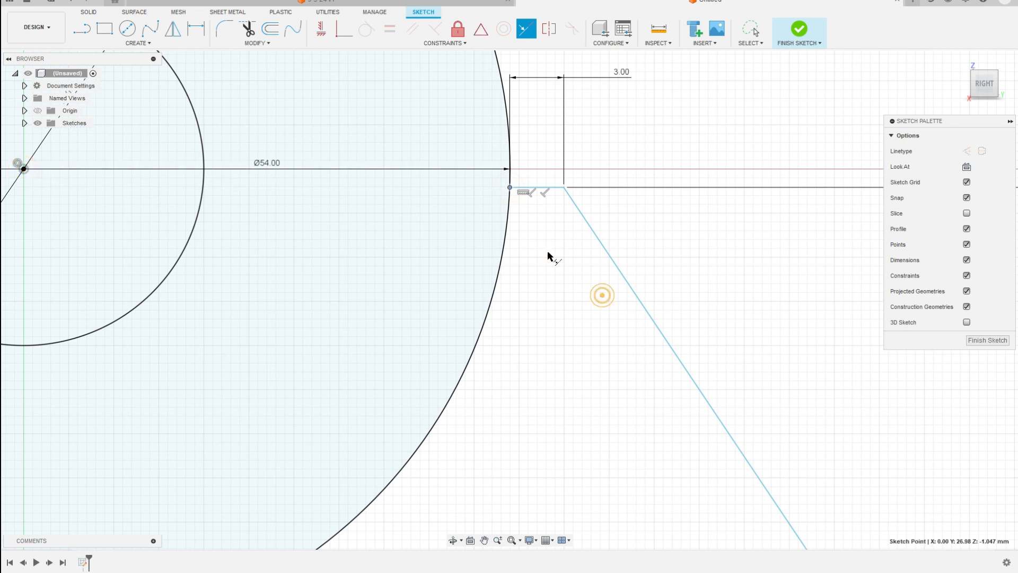
pyautogui.click(527, 188)
pyautogui.press('Escape')
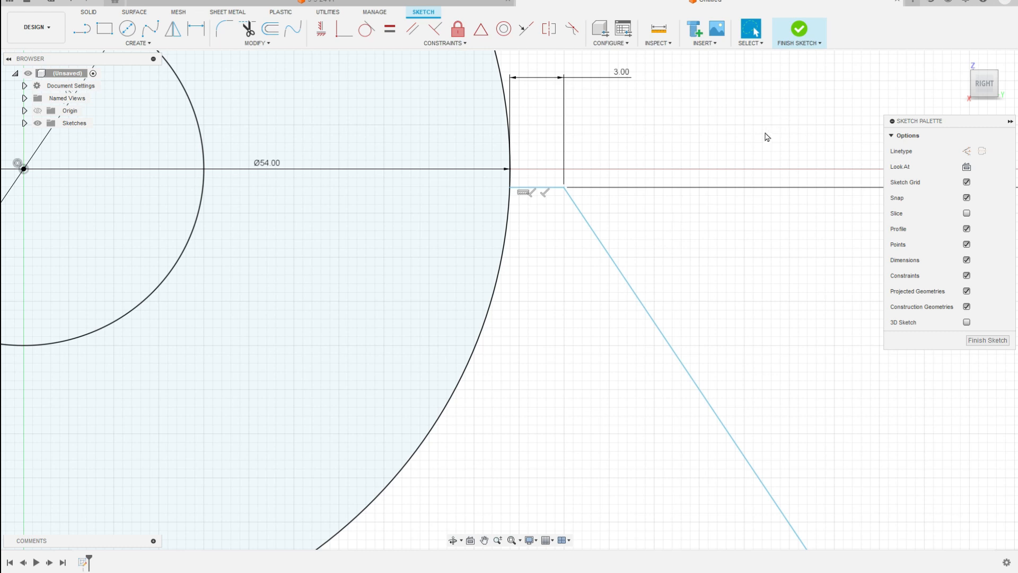
# - Move the short 3 mm edge up onto the horizontal axis, level with the circles' centre
pyautogui.click(512, 540)
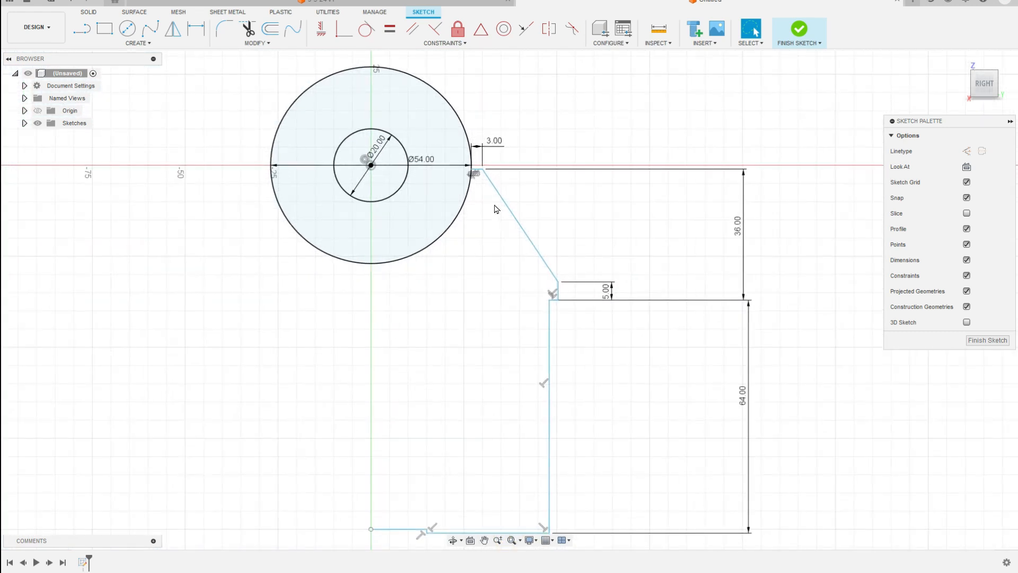
pyautogui.moveTo(479, 169); pyautogui.dragTo(481, 165)
pyautogui.click(604, 135)
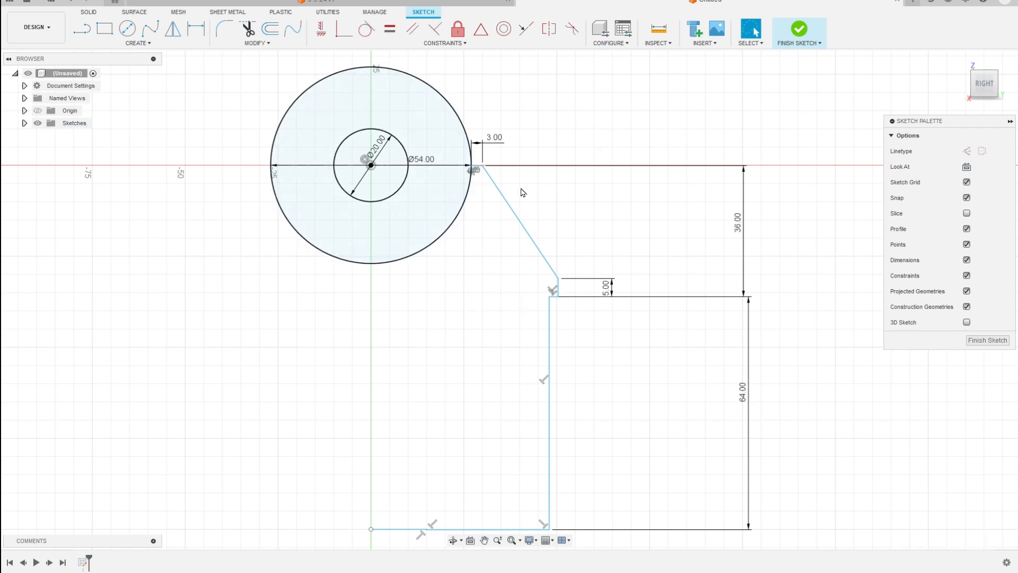
pyautogui.click(616, 125)
# - Raise the notch's upper edge above the foot's bottom edge to reopen the notch
pyautogui.scroll(2, 471, 467)
pyautogui.scroll(-4, 471, 467)
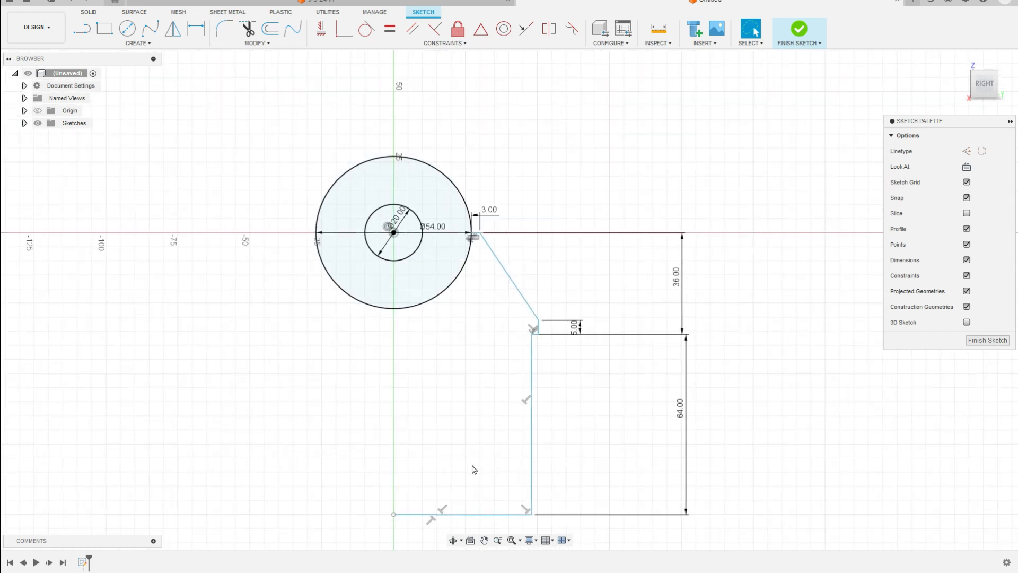
pyautogui.moveTo(420, 512); pyautogui.dragTo(422, 455)
pyautogui.click(501, 466)
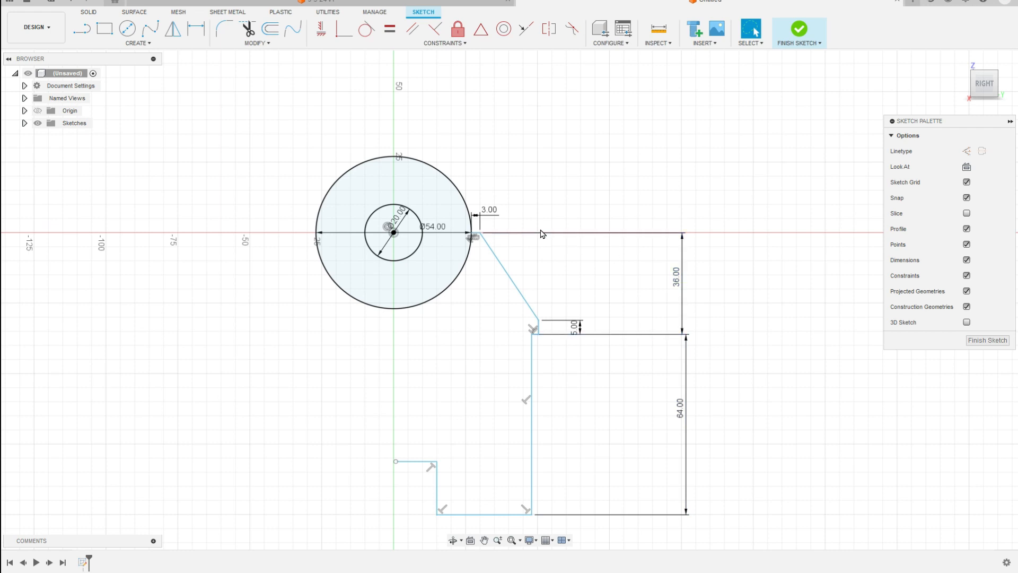
# - Check the shoulder width in the reference drawing and dimension the short vertical edge's distance from the circles' centre to 88/2 mm
pyautogui.press('d')
pyautogui.hotkey('alt', 'Tab')
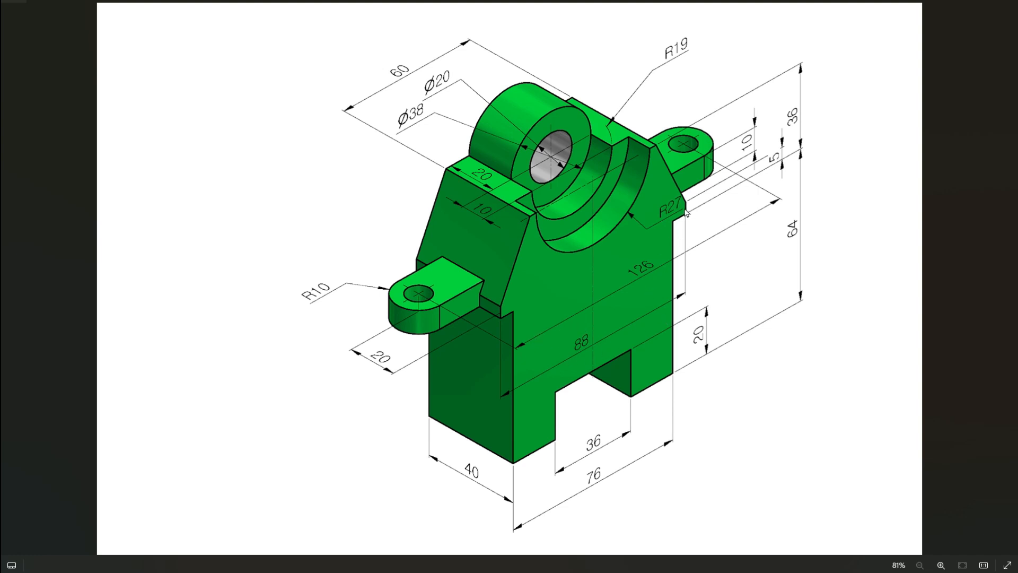
pyautogui.hotkey('alt', 'Tab')
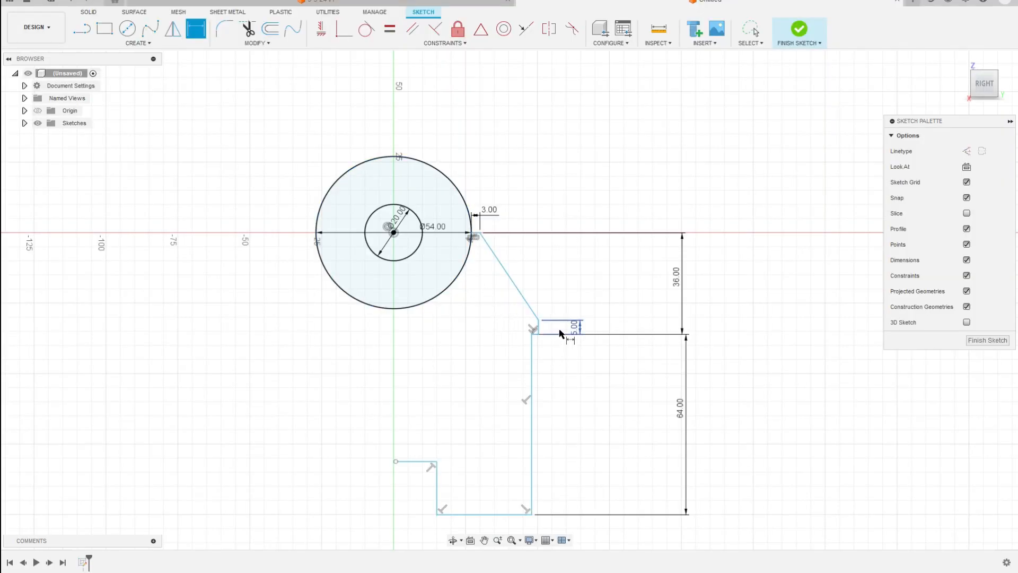
pyautogui.click(538, 326)
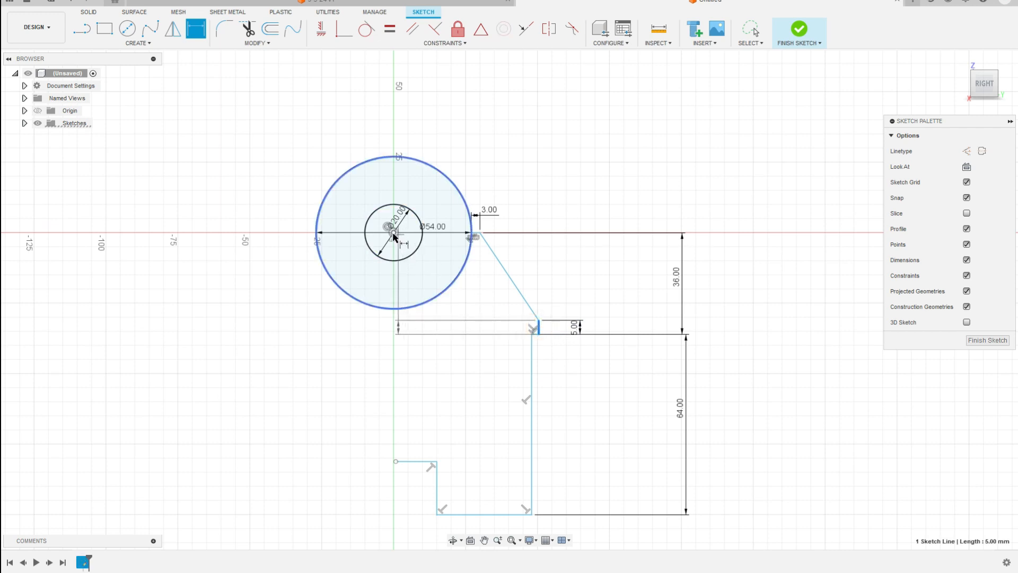
pyautogui.click(393, 232)
pyautogui.click(467, 365)
pyautogui.write('88/')
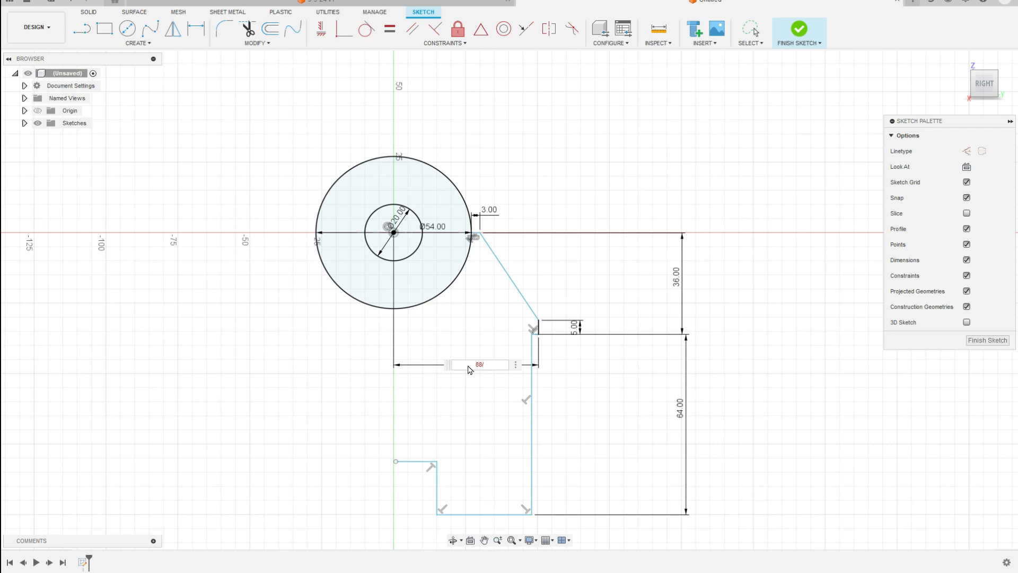
pyautogui.write('2')
pyautogui.press('Return')
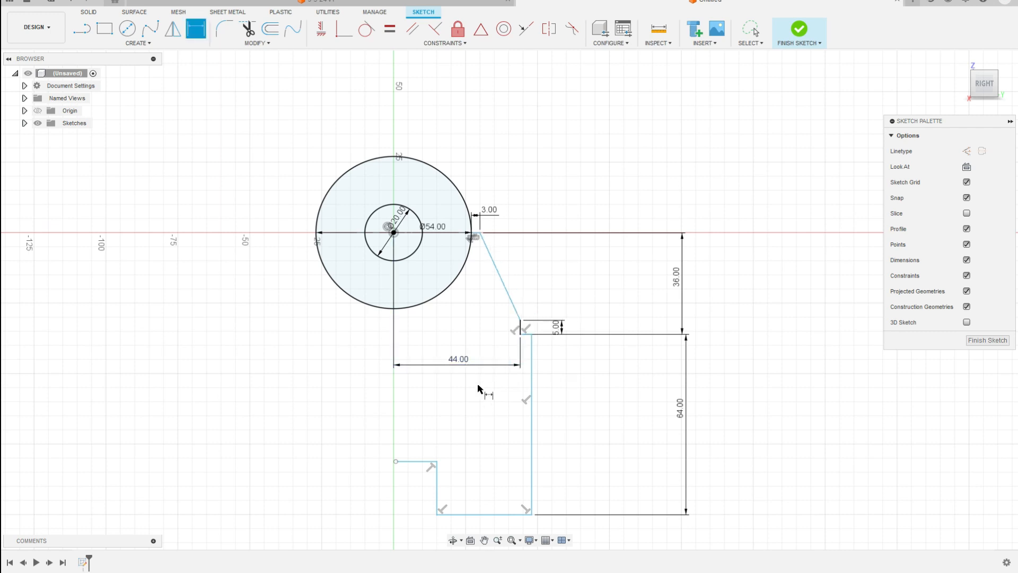
# - Check the notch size in the reference drawing and dimension the notch's vertical side to 20 mm
pyautogui.hotkey('alt', 'Tab')
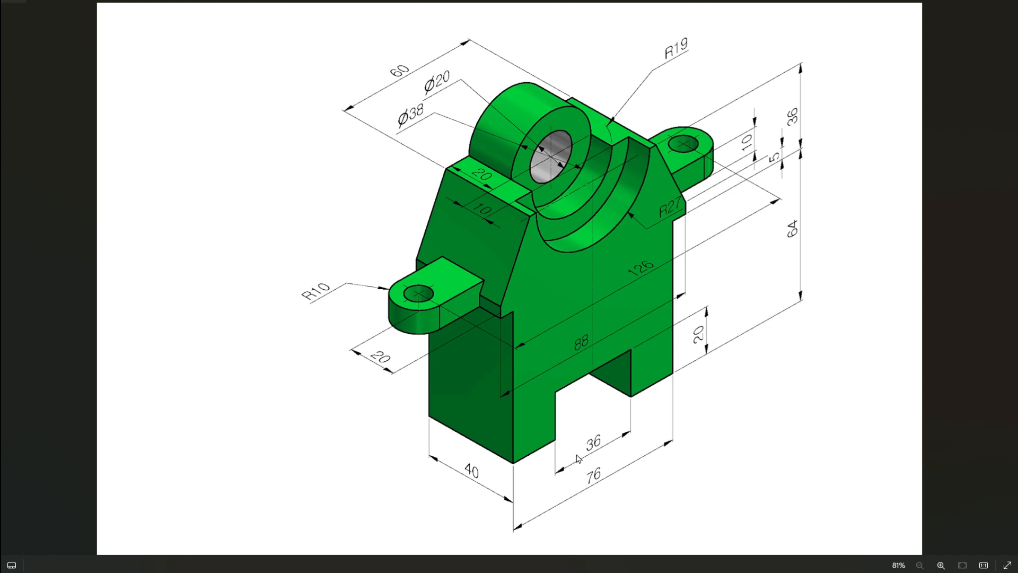
pyautogui.hotkey('alt', 'Tab')
pyautogui.click(436, 485)
pyautogui.click(466, 483)
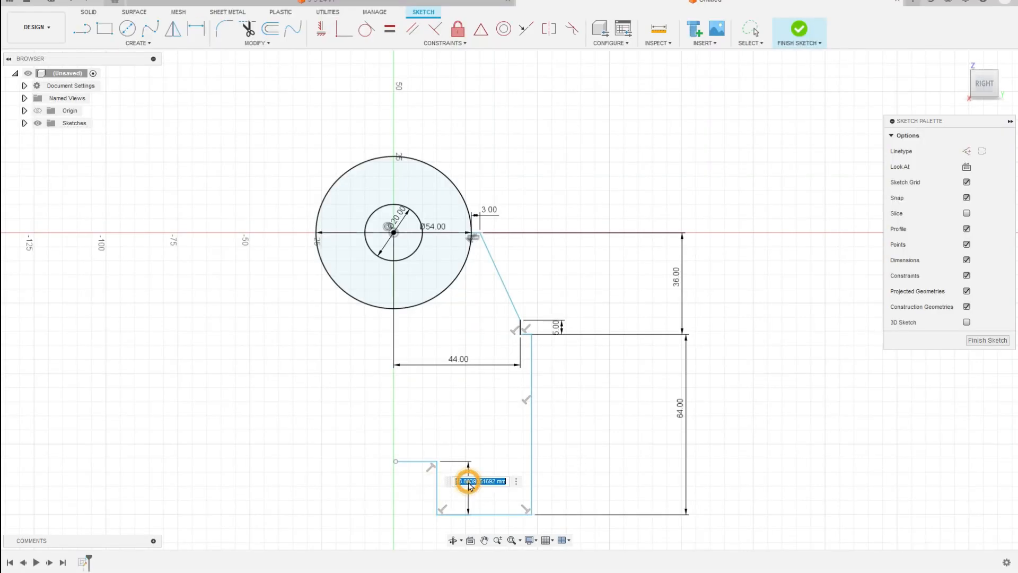
pyautogui.write('20')
pyautogui.press('Return')
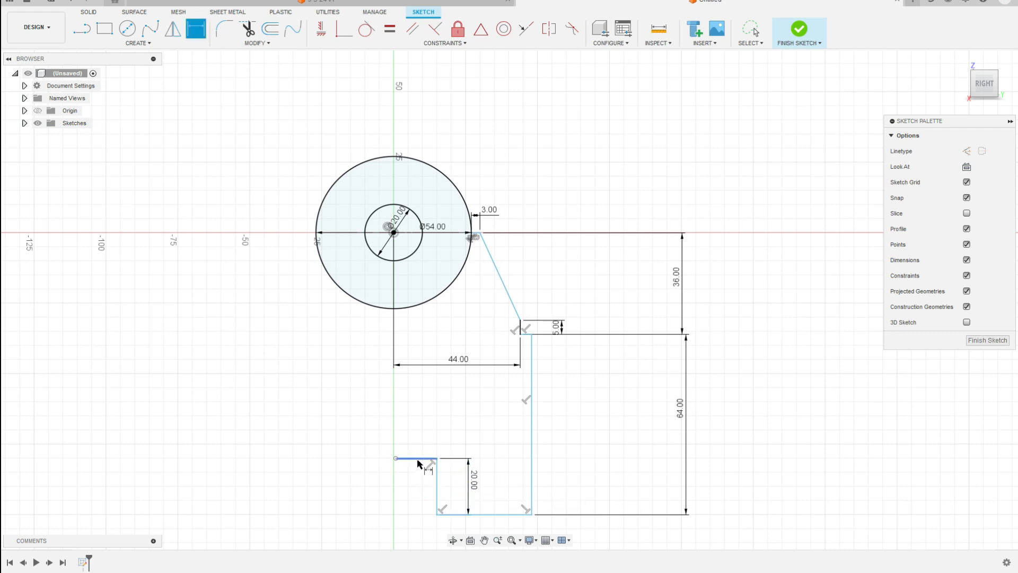
# - Dimension the notch's upper horizontal edge to 36/2 mm
pyautogui.click(416, 458)
pyautogui.click(422, 447)
pyautogui.write('38/')
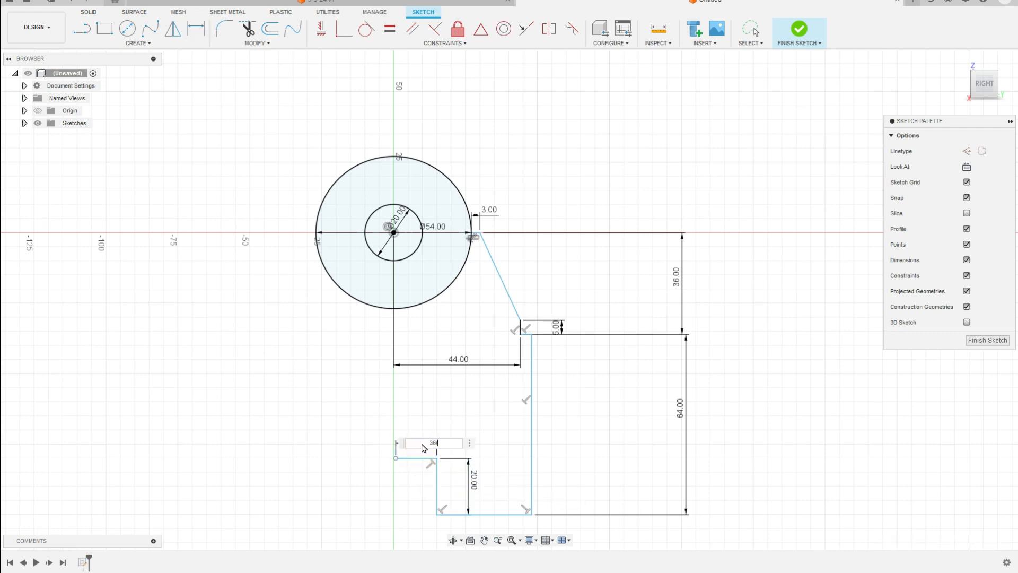
pyautogui.write('2')
pyautogui.press('Return')
# - Check the base width in the reference drawing and dimension the long vertical edge's distance from the circles' centre to 76/2 mm
pyautogui.hotkey('alt', 'Tab')
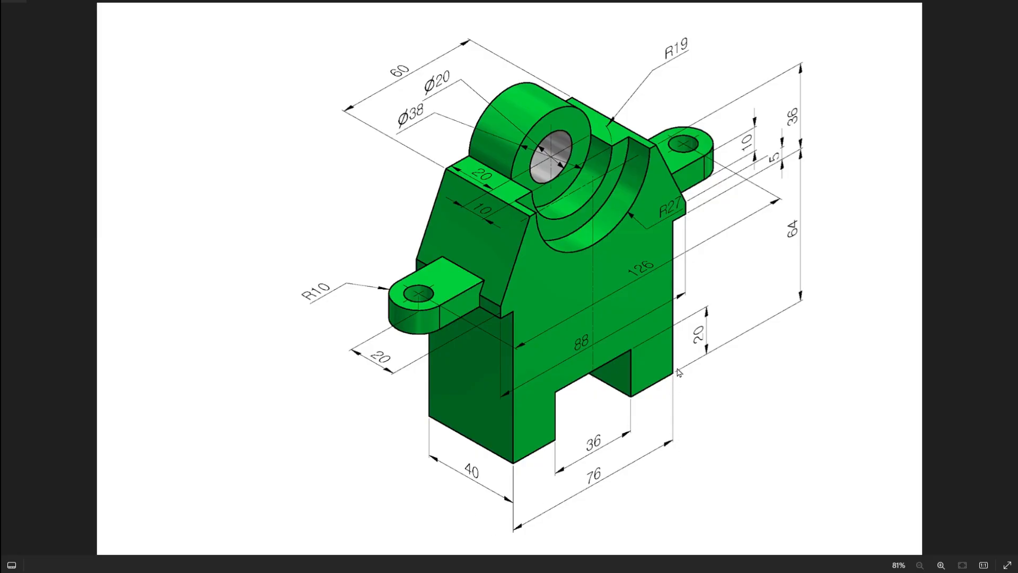
pyautogui.hotkey('alt', 'Tab')
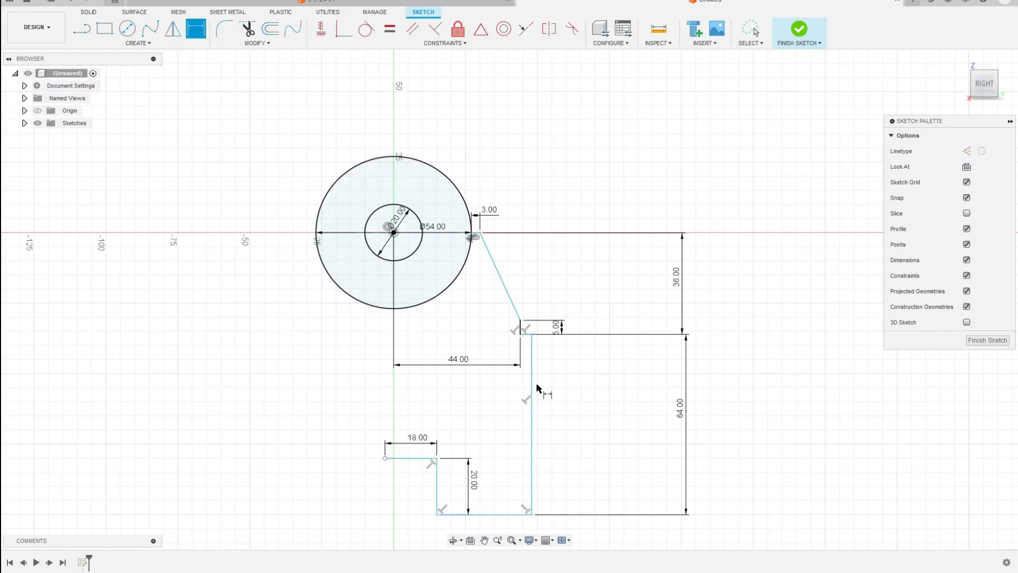
pyautogui.click(531, 374)
pyautogui.keyDown('ctrl'); pyautogui.click(393, 234); pyautogui.keyUp('ctrl')
pyautogui.press('d')
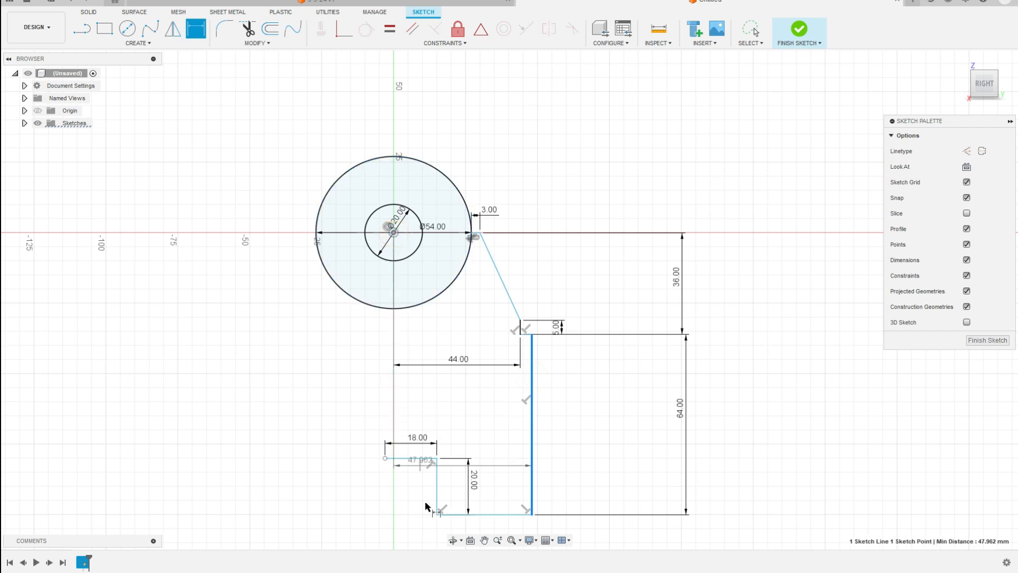
pyautogui.click(459, 528)
pyautogui.write('7')
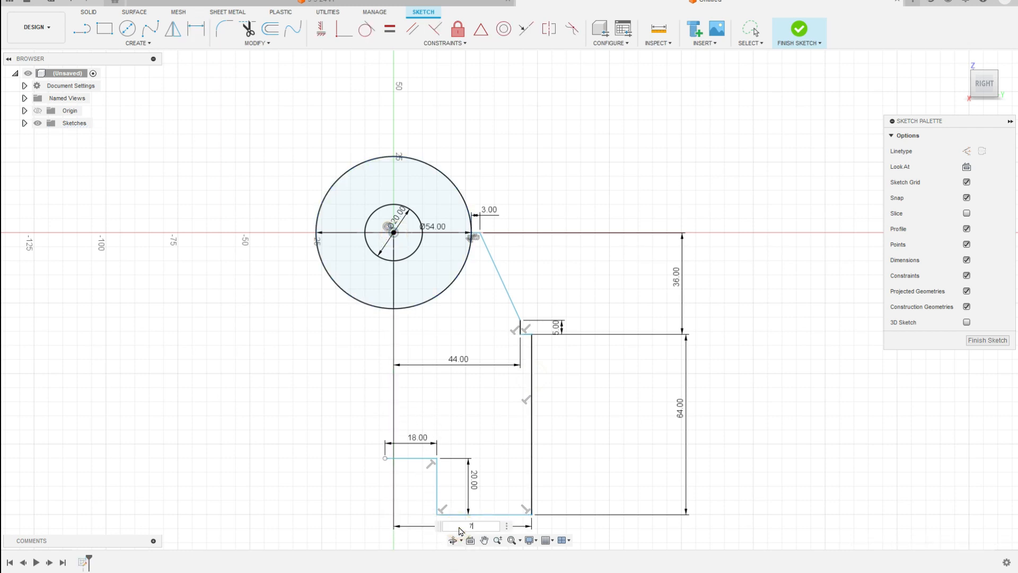
pyautogui.write('6/2')
pyautogui.press('Return')
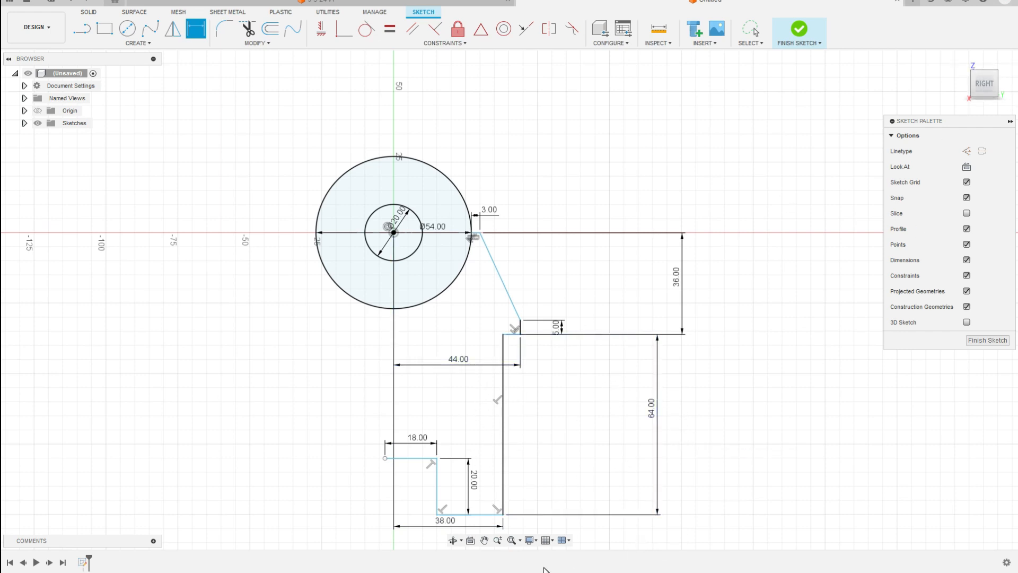
# - Recheck the reference drawing and move the open end of the notch's upper edge onto the vertical axis below the circles' centre
pyautogui.click(511, 539)
pyautogui.scroll(-2, 510, 418)
pyautogui.moveTo(406, 427); pyautogui.dragTo(492, 395, button='middle')
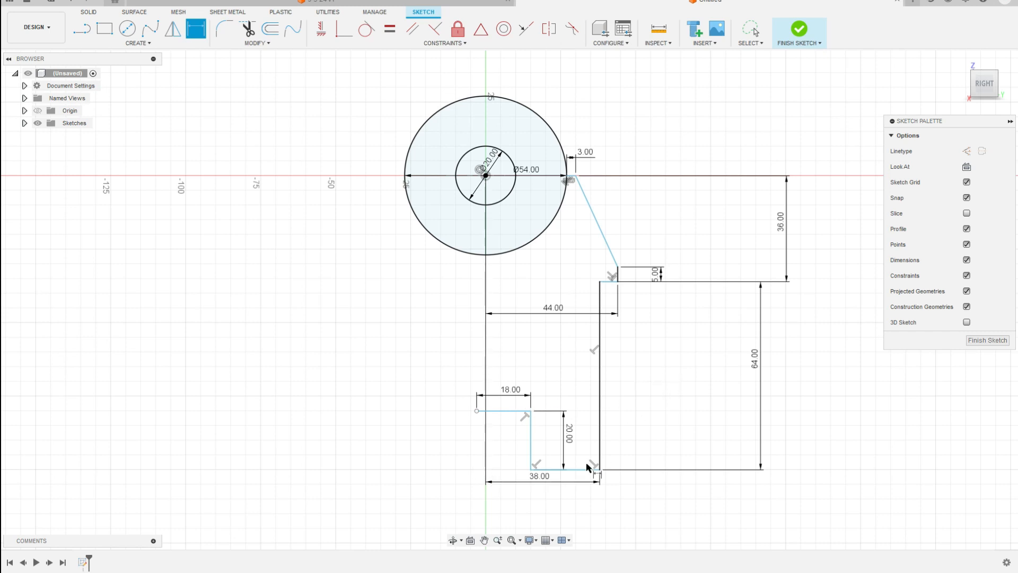
pyautogui.hotkey('alt', 'Tab')
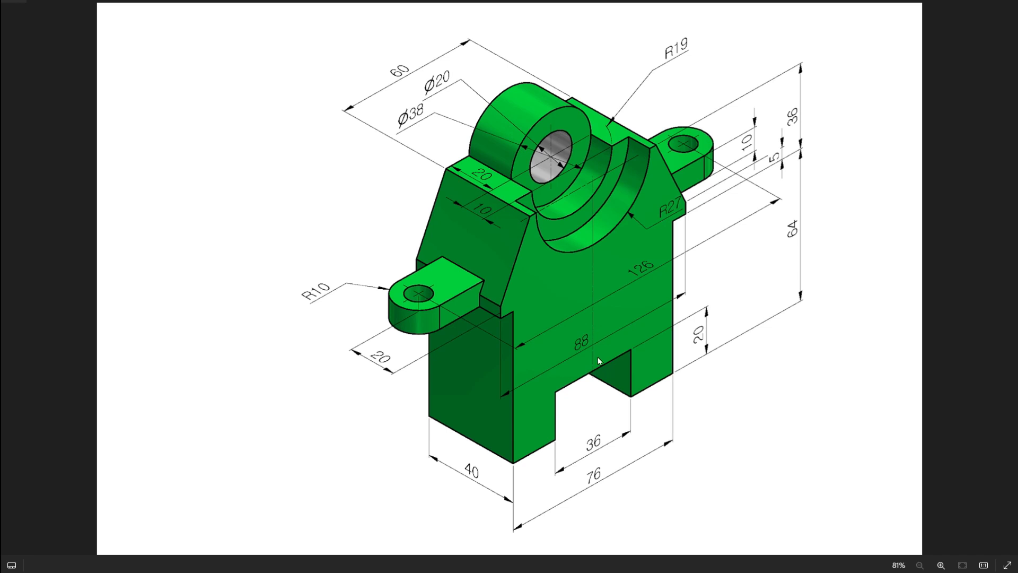
pyautogui.hotkey('alt', 'Tab')
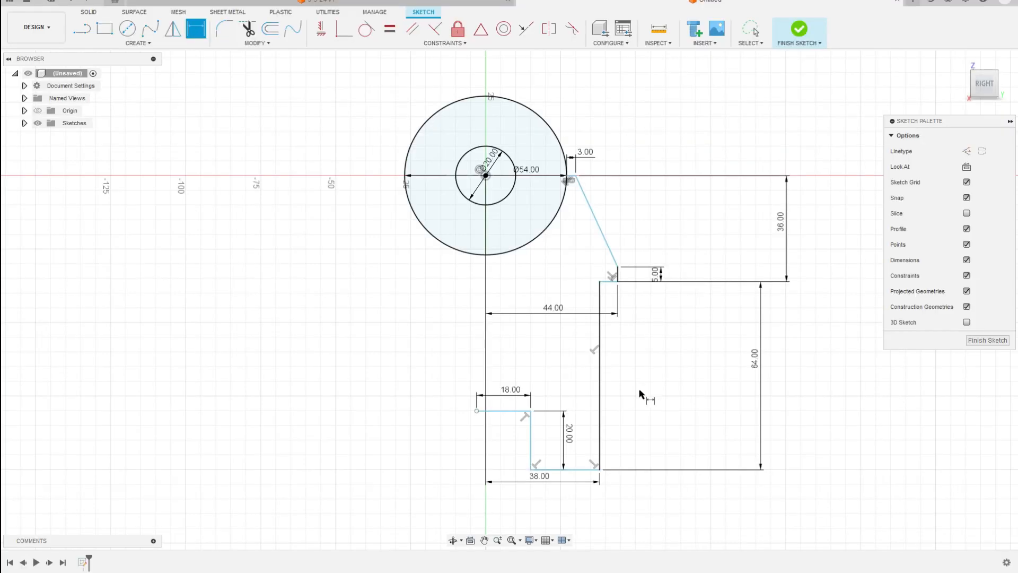
pyautogui.press('Escape')
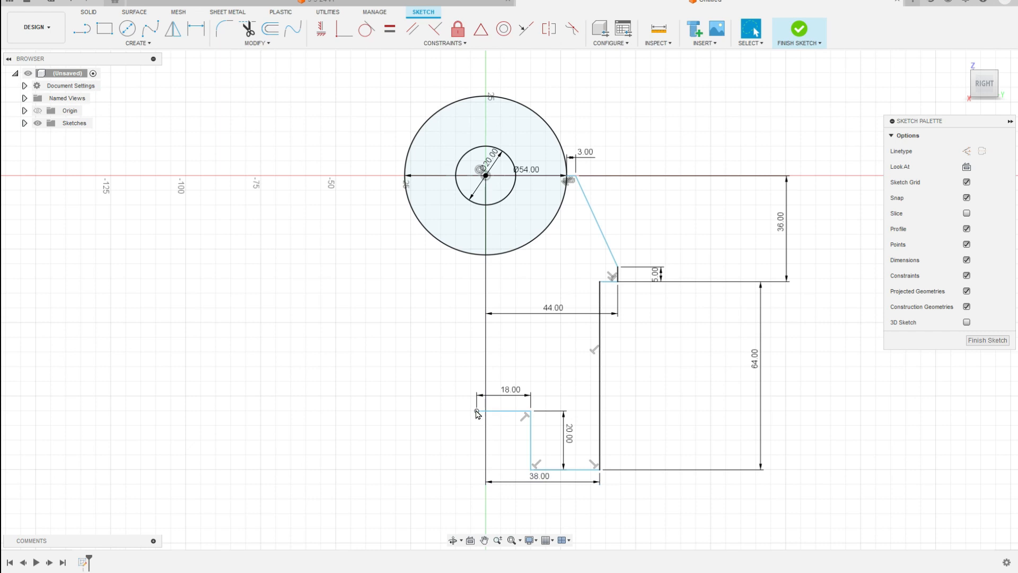
pyautogui.moveTo(476, 411); pyautogui.dragTo(486, 411)
pyautogui.click(734, 499)
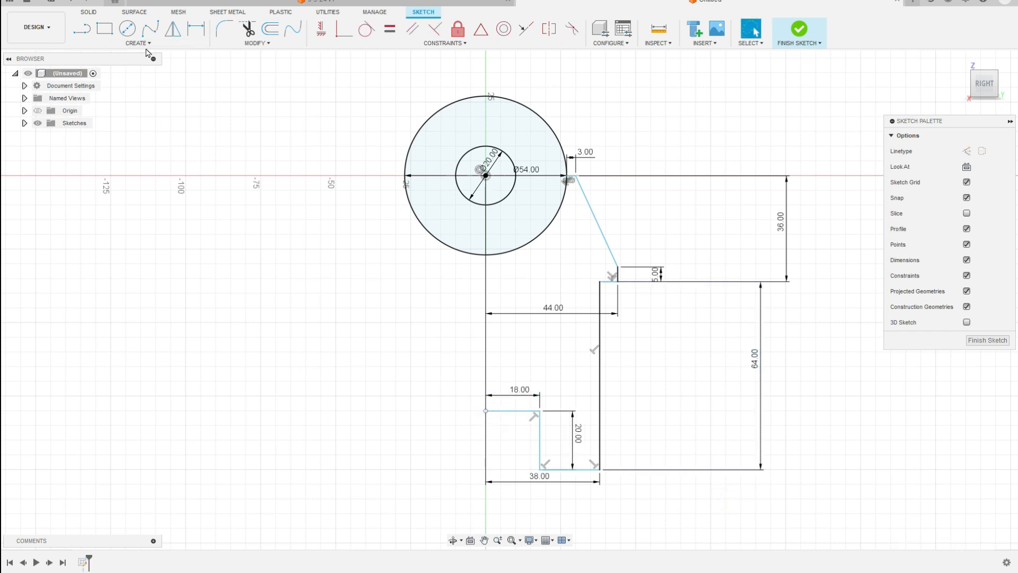
# - Draw a vertical line about 59 mm long down from the circles' centre and convert it to construction
pyautogui.click(82, 28)
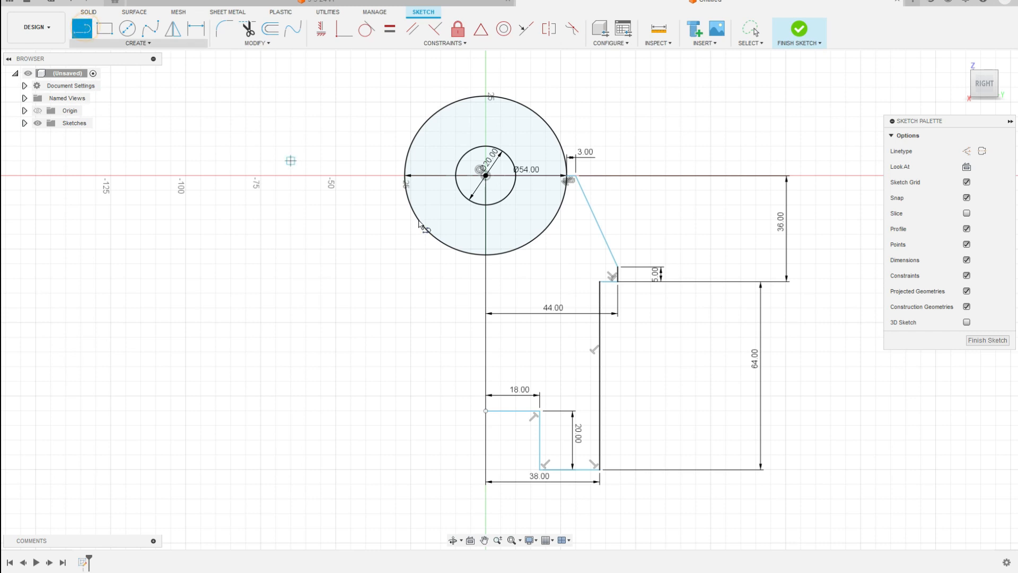
pyautogui.click(485, 176)
pyautogui.click(485, 348)
pyautogui.press('Escape')
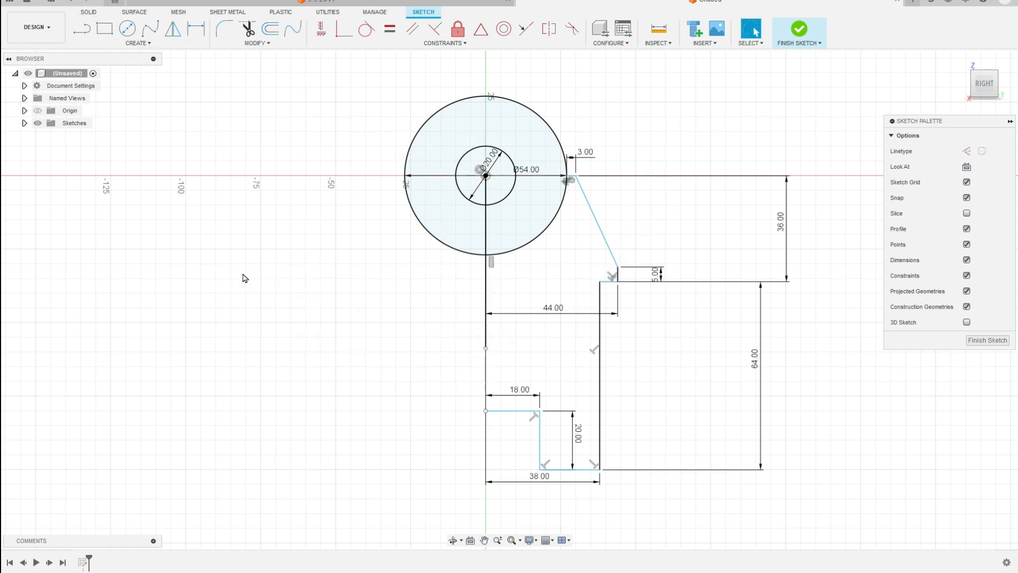
pyautogui.click(486, 275)
pyautogui.rightClick(485, 277)
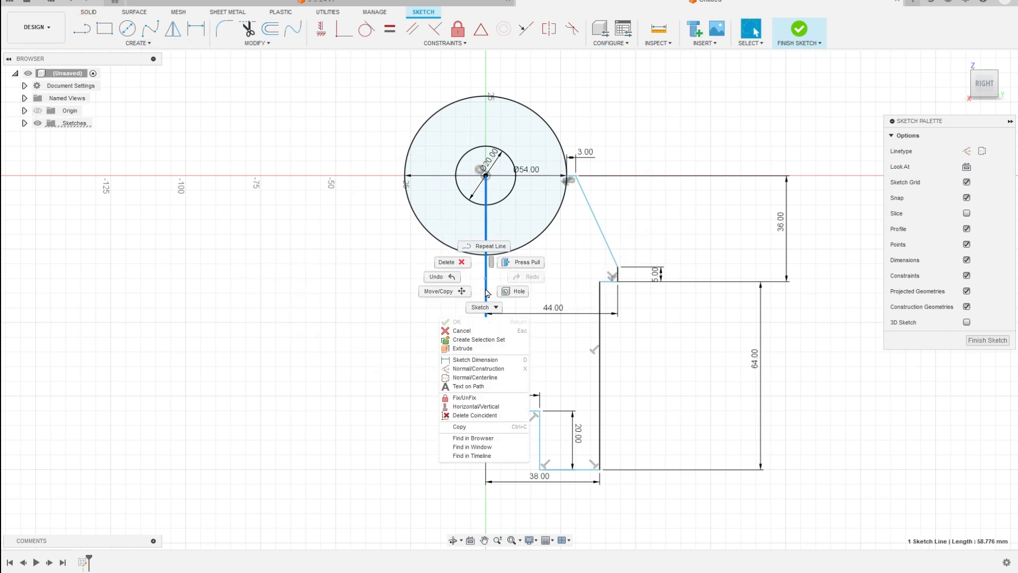
pyautogui.click(463, 369)
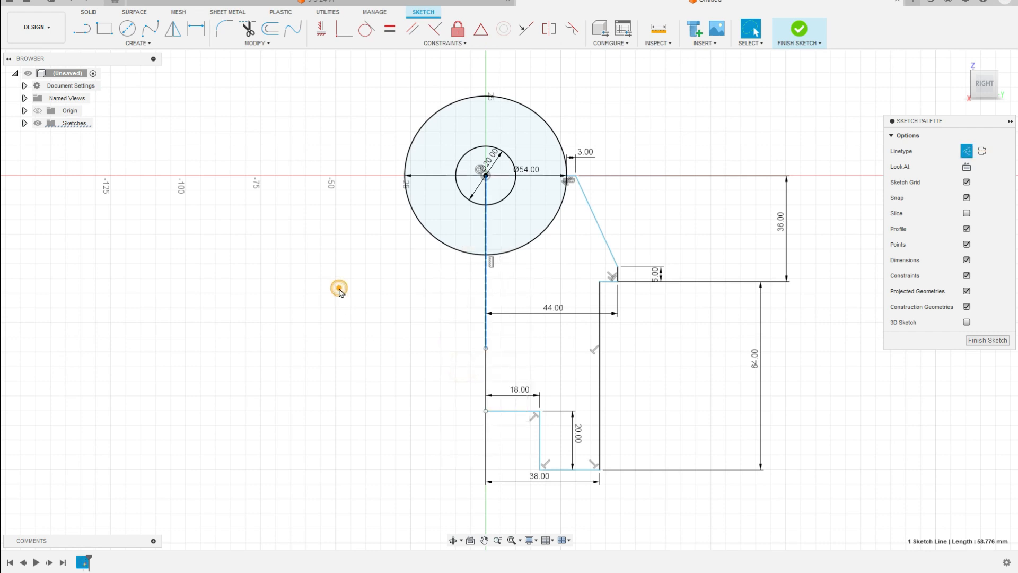
# - Start a sketch Mirror and pick the half-profile's short top edge, slanted edge, shoulder edges and long vertical edge as objects
pyautogui.click(137, 43)
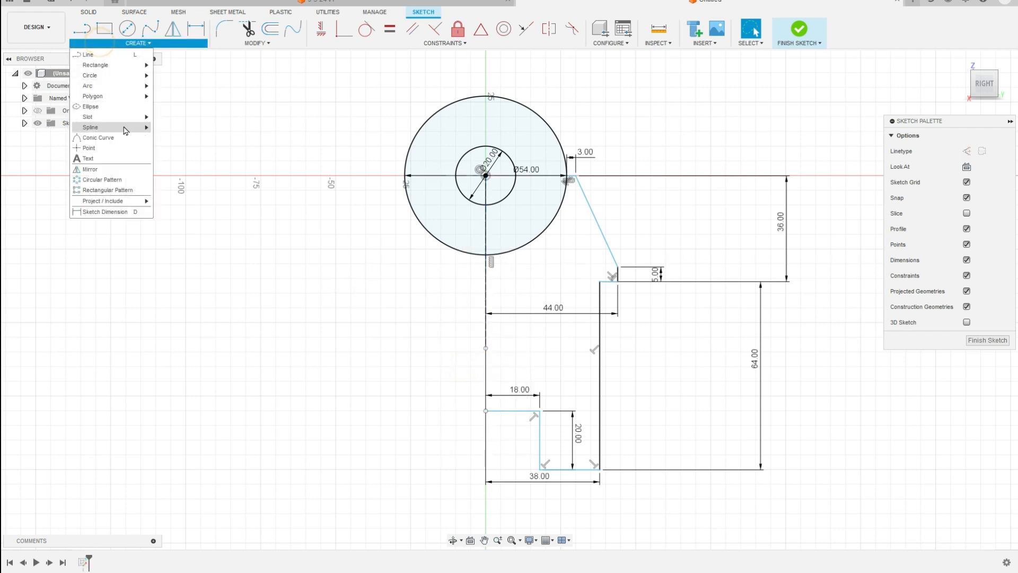
pyautogui.click(113, 168)
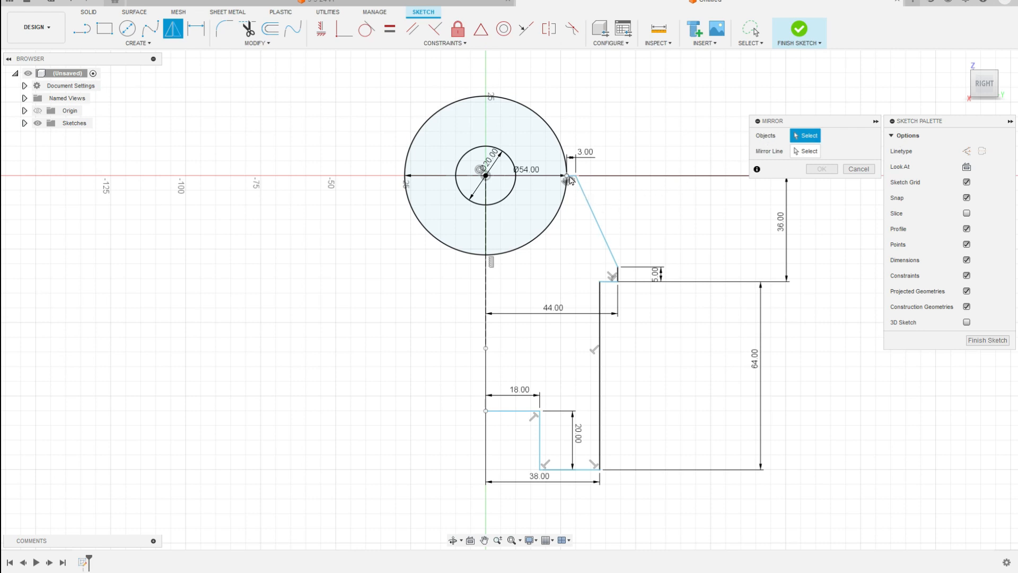
pyautogui.click(574, 179)
pyautogui.scroll(3, 588, 191)
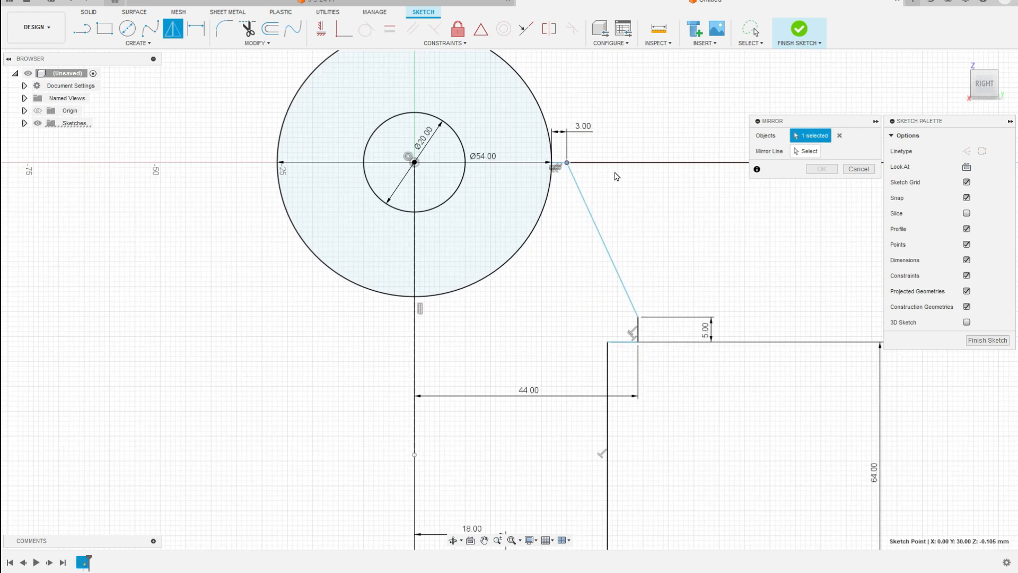
pyautogui.click(562, 164)
pyautogui.click(561, 163)
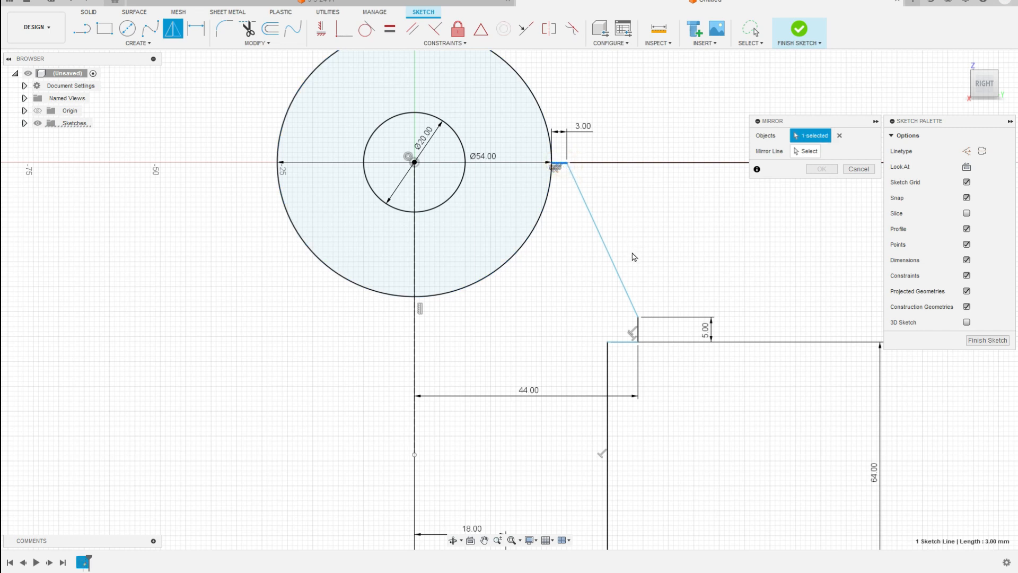
pyautogui.click(611, 253)
pyautogui.click(639, 330)
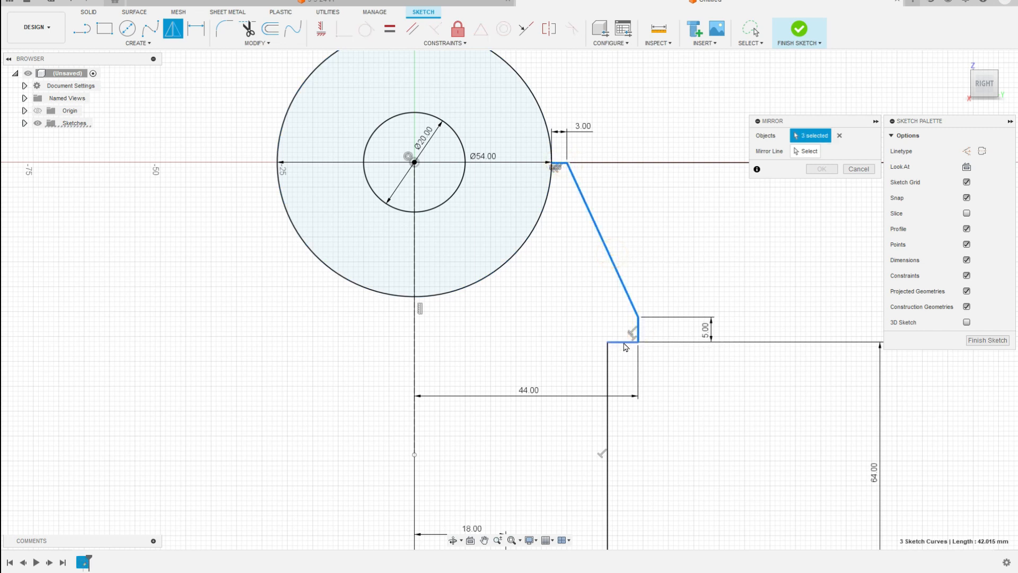
pyautogui.click(621, 342)
pyautogui.click(607, 369)
pyautogui.scroll(-3, 618, 376)
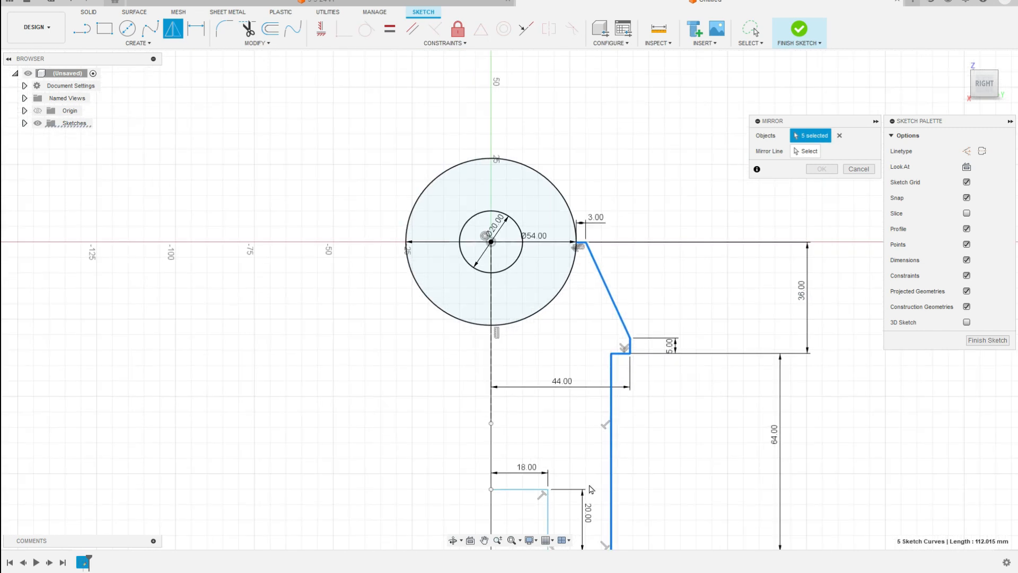
pyautogui.scroll(-2, 589, 486)
pyautogui.click(583, 539)
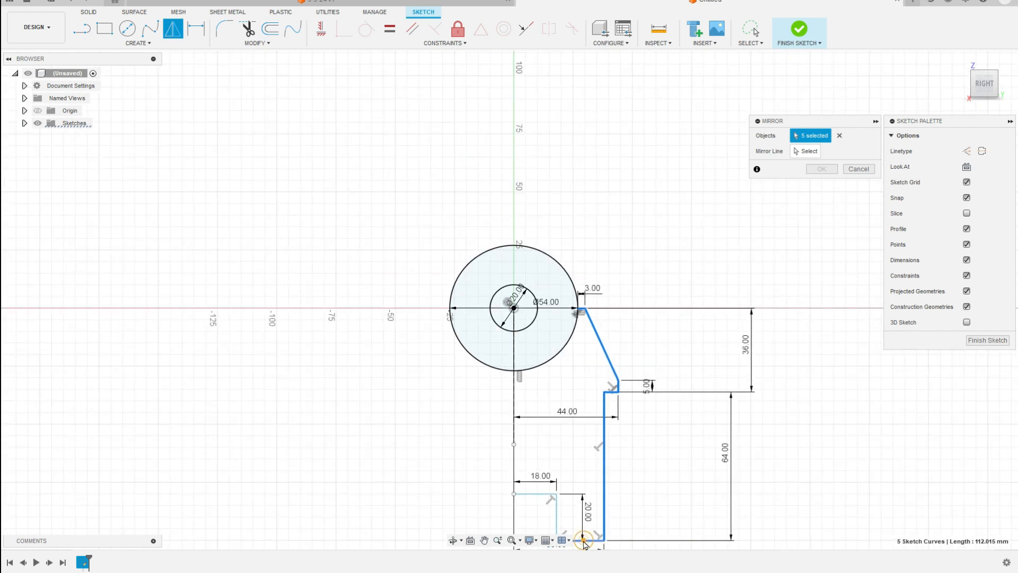
# - Select all eight half-profile edges, including the notch and foot edges, as the mirror objects
pyautogui.doubleClick(554, 507)
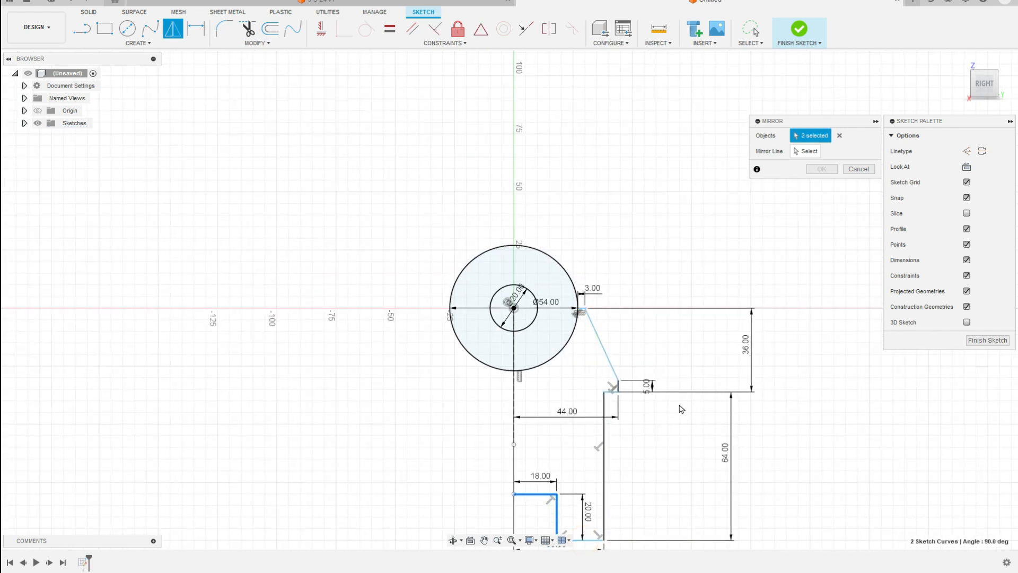
pyautogui.click(600, 344)
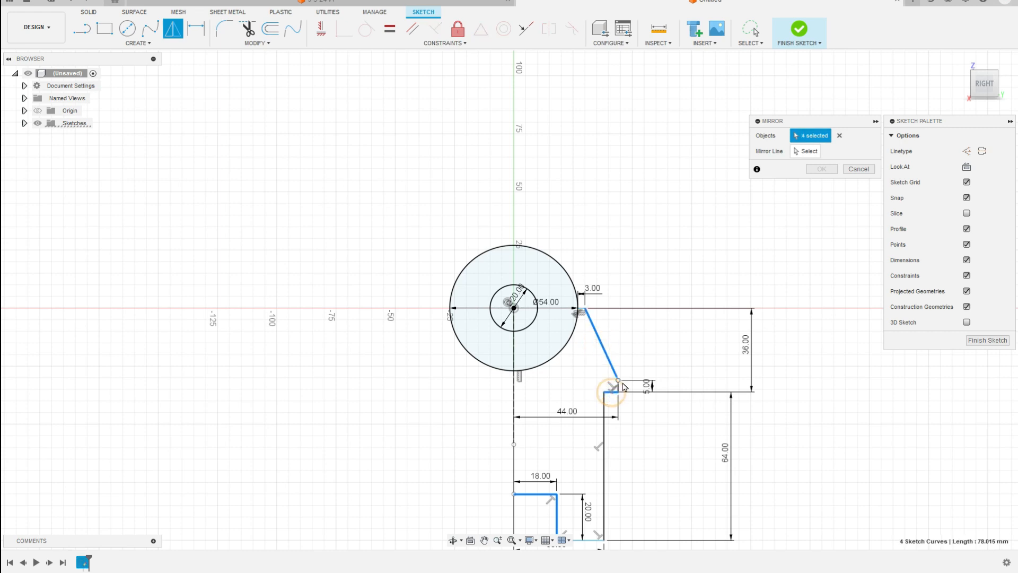
pyautogui.doubleClick(604, 422)
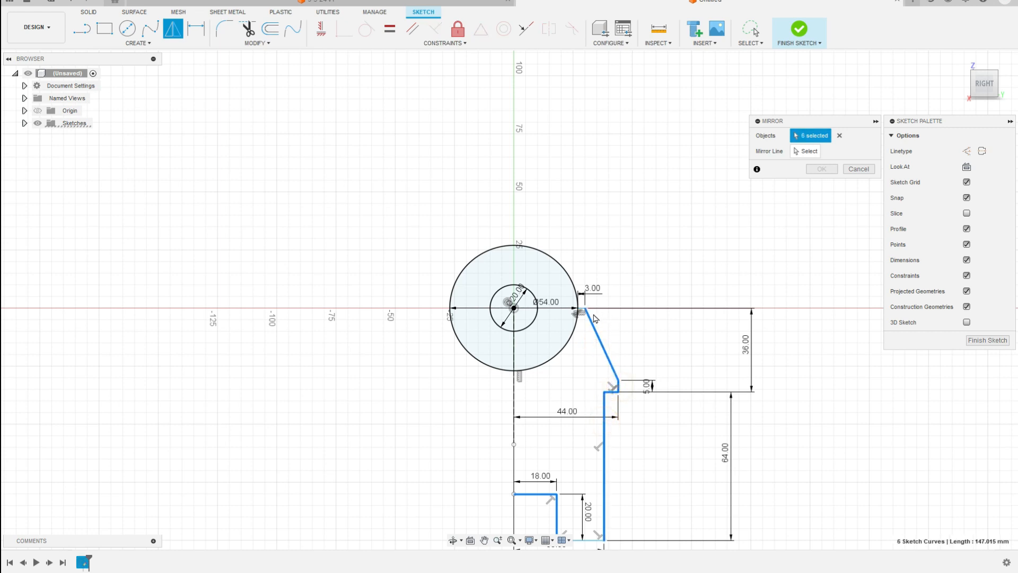
pyautogui.scroll(4, 584, 311)
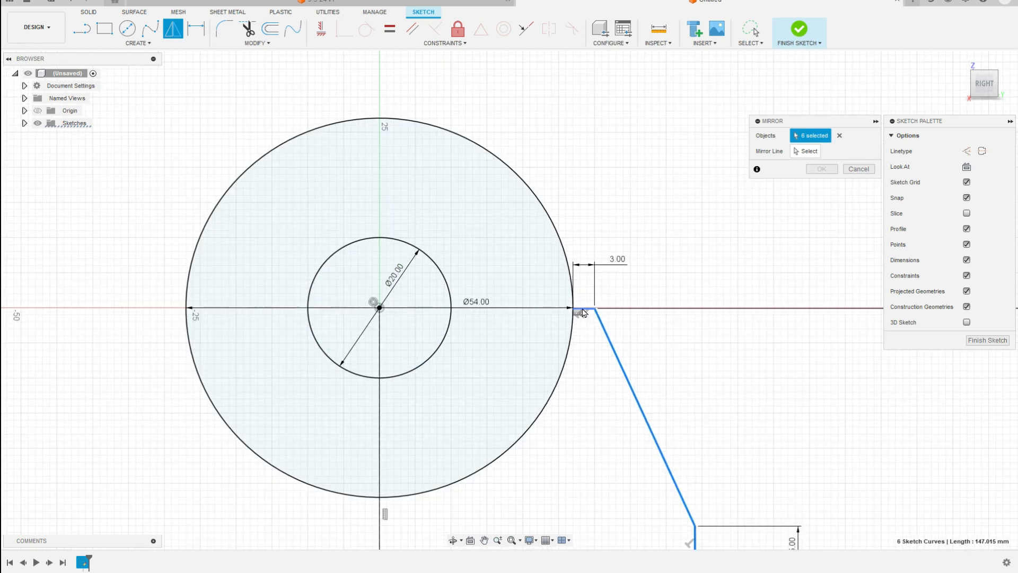
pyautogui.click(586, 311)
pyautogui.scroll(-3, 589, 318)
pyautogui.scroll(-3, 601, 426)
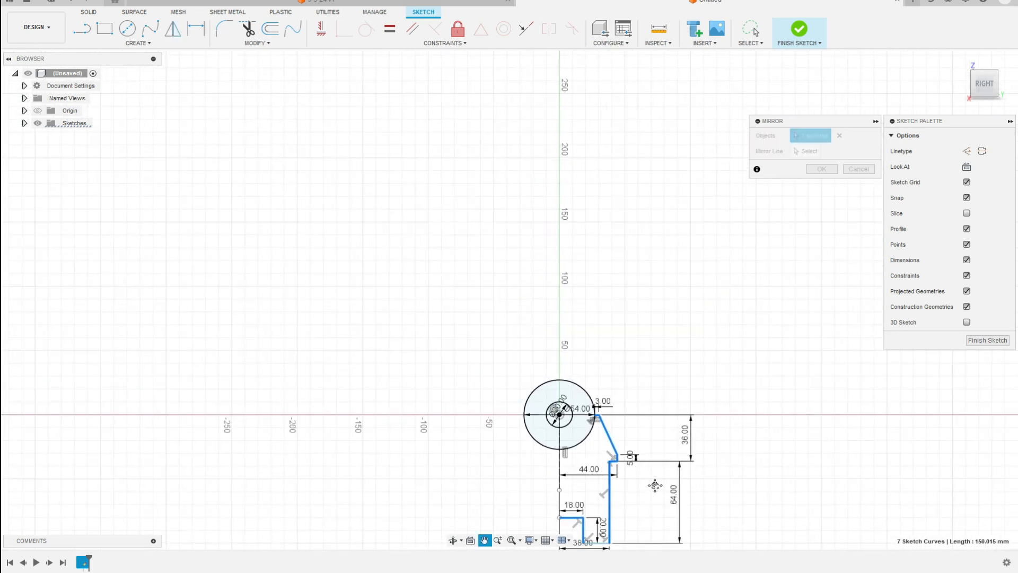
pyautogui.moveTo(656, 484); pyautogui.dragTo(647, 294, button='middle')
pyautogui.scroll(3, 600, 313)
pyautogui.click(588, 383)
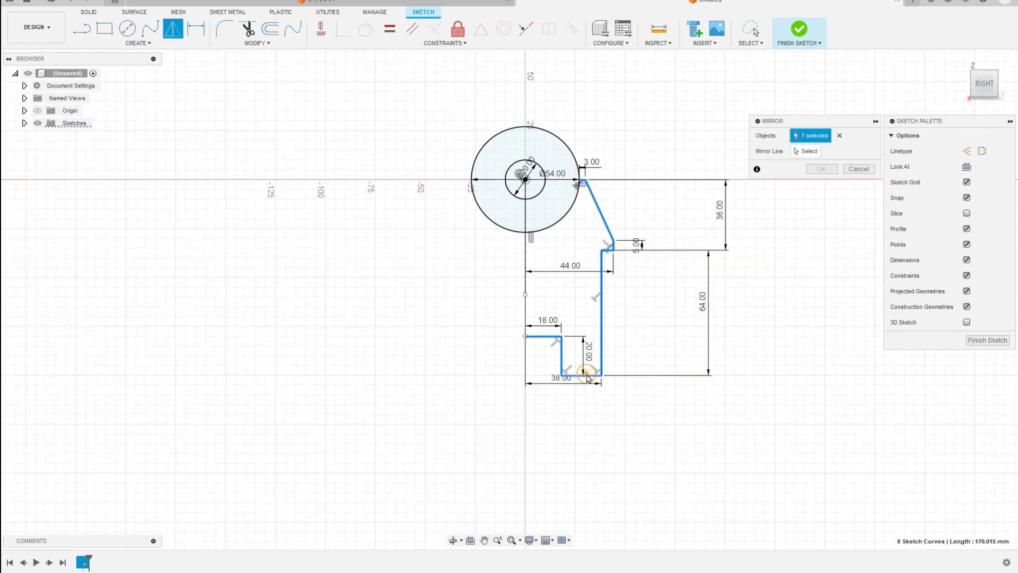
pyautogui.scroll(2, 636, 329)
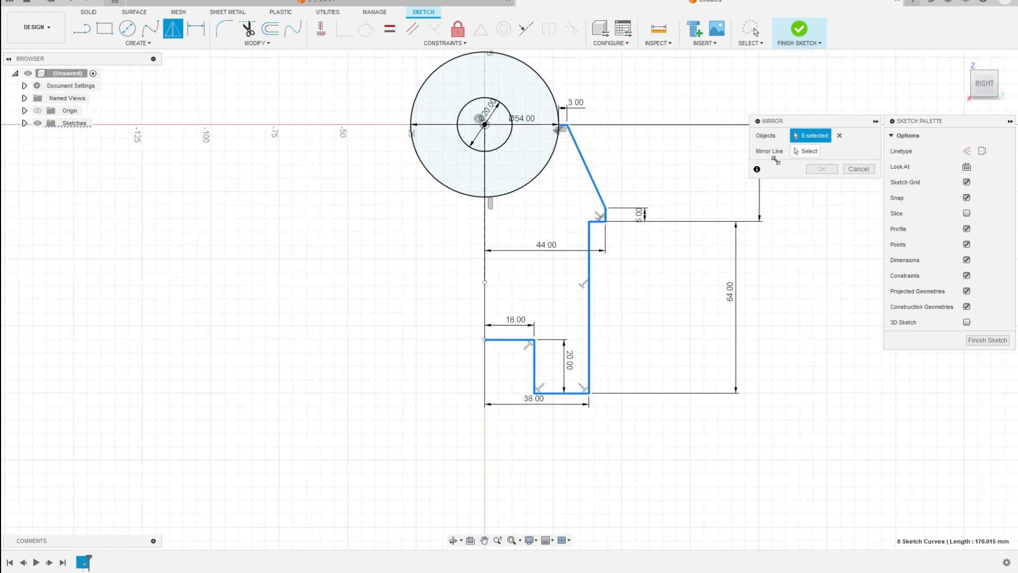
# - Use the vertical construction line as the mirror line and complete the mirrored half of the profile
pyautogui.click(806, 151)
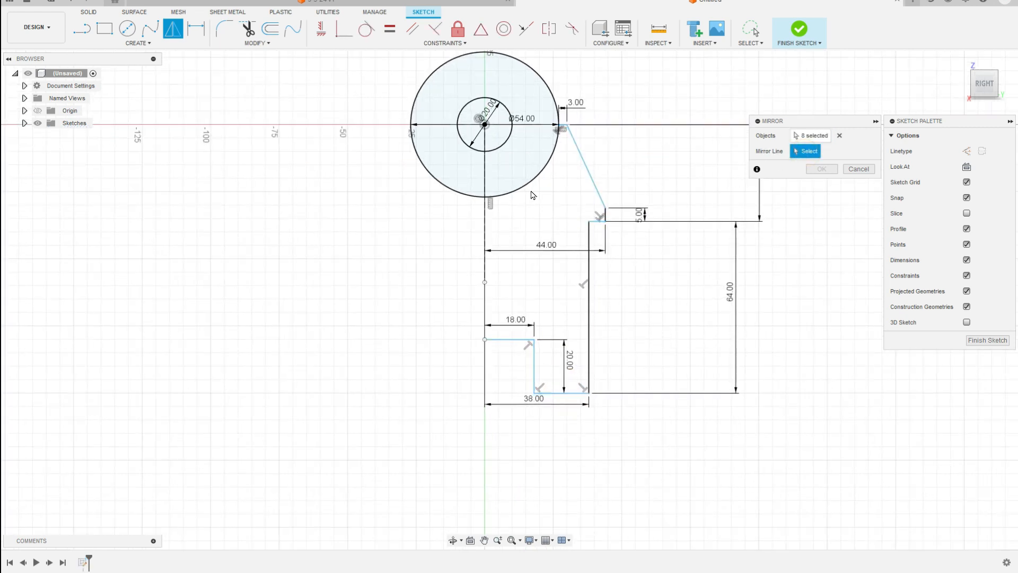
pyautogui.click(485, 224)
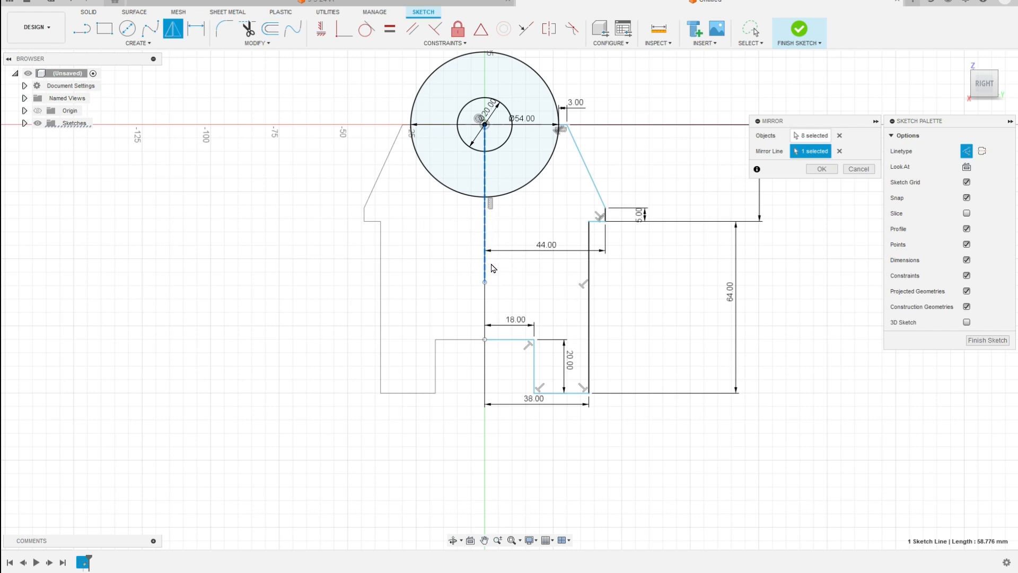
pyautogui.click(821, 169)
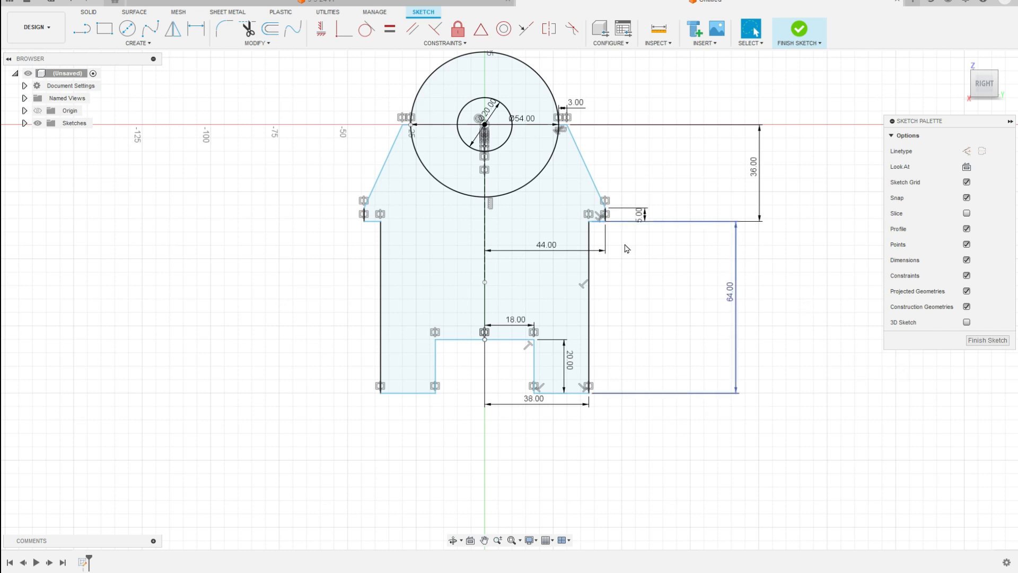
# - Draw a 38 mm diameter circle concentric with the existing 20 mm and 54 mm circles
pyautogui.press('l')
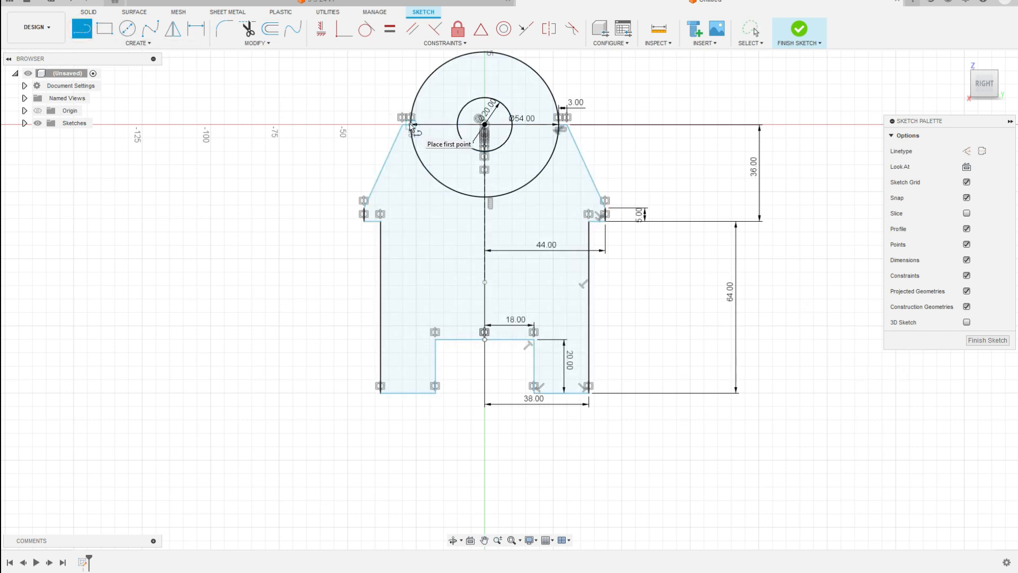
pyautogui.hotkey('alt', 'Tab')
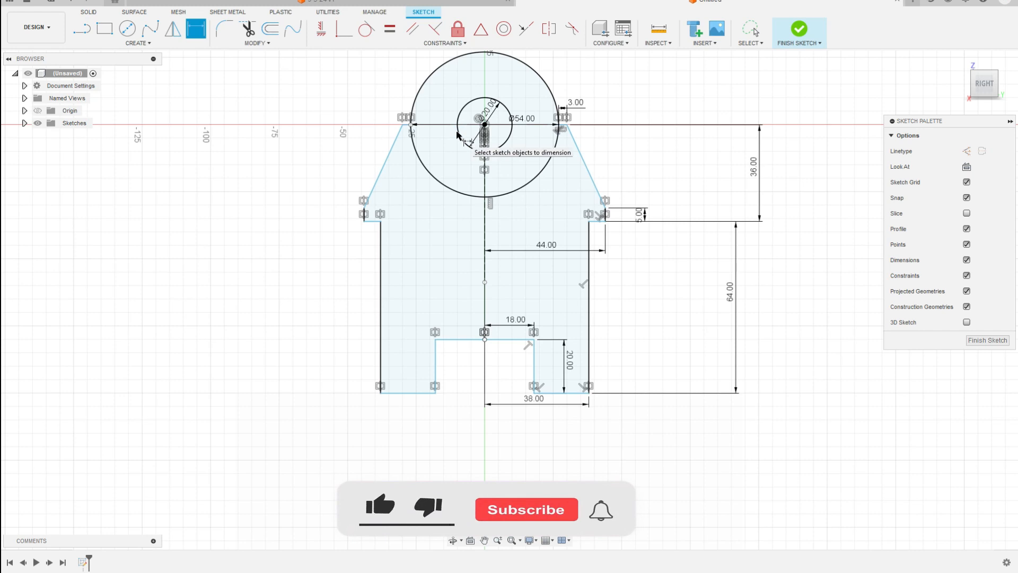
pyautogui.press('c')
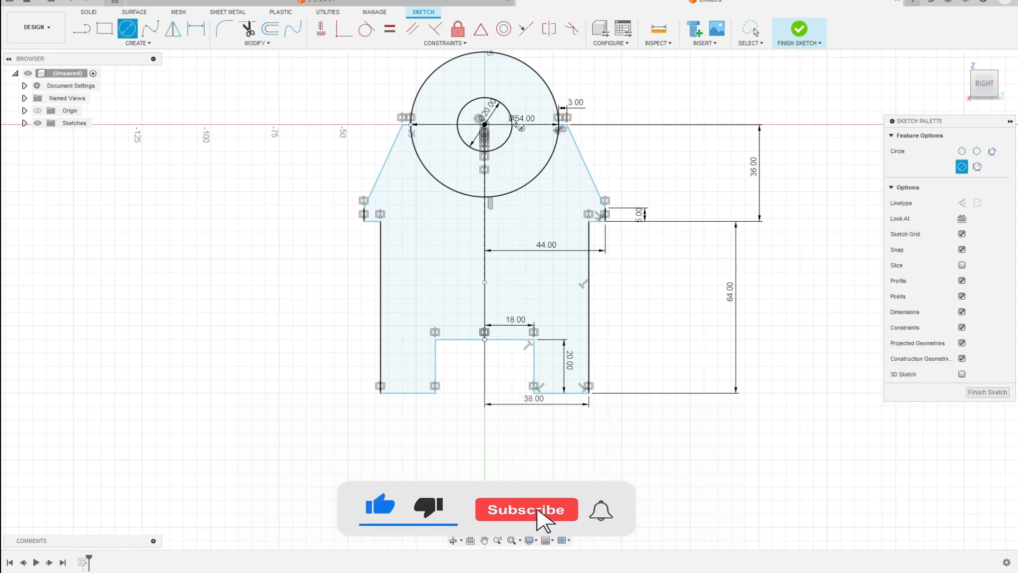
pyautogui.click(484, 124)
pyautogui.write('3')
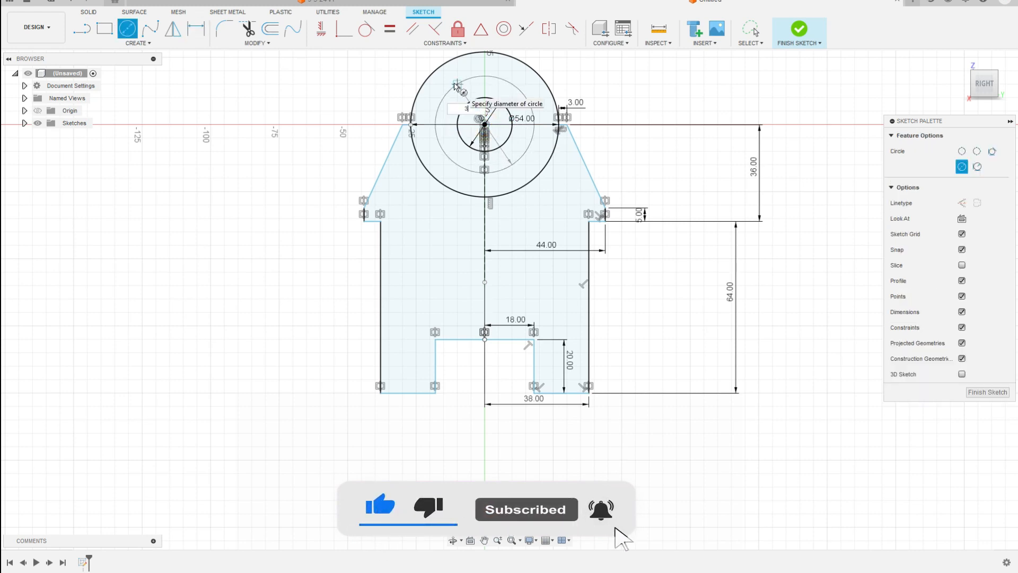
pyautogui.write('8')
pyautogui.press('Return')
pyautogui.press('Escape')
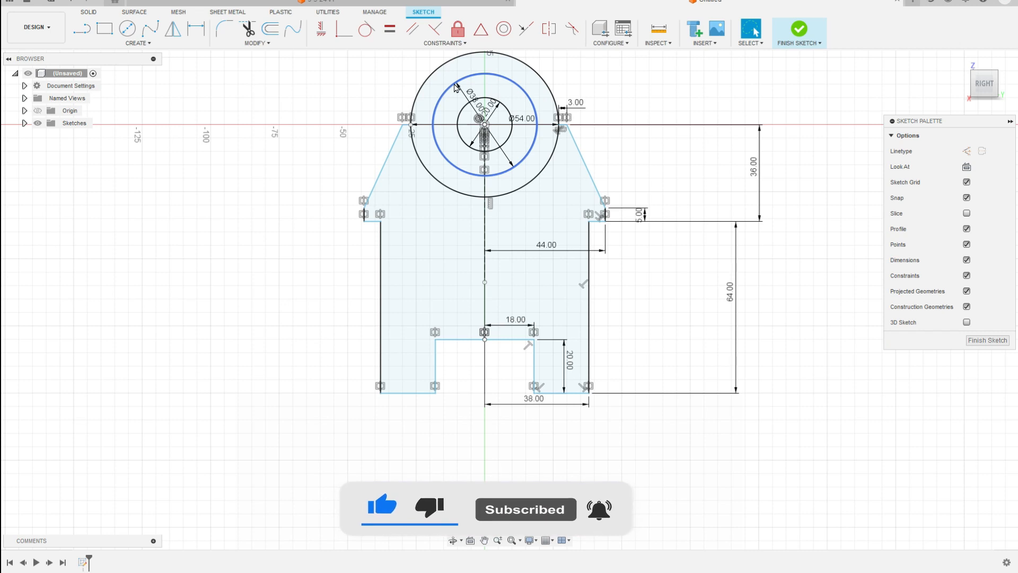
# - Draw horizontal lines joining the 38 mm circle to the profile's short top edges on both sides
pyautogui.click(81, 31)
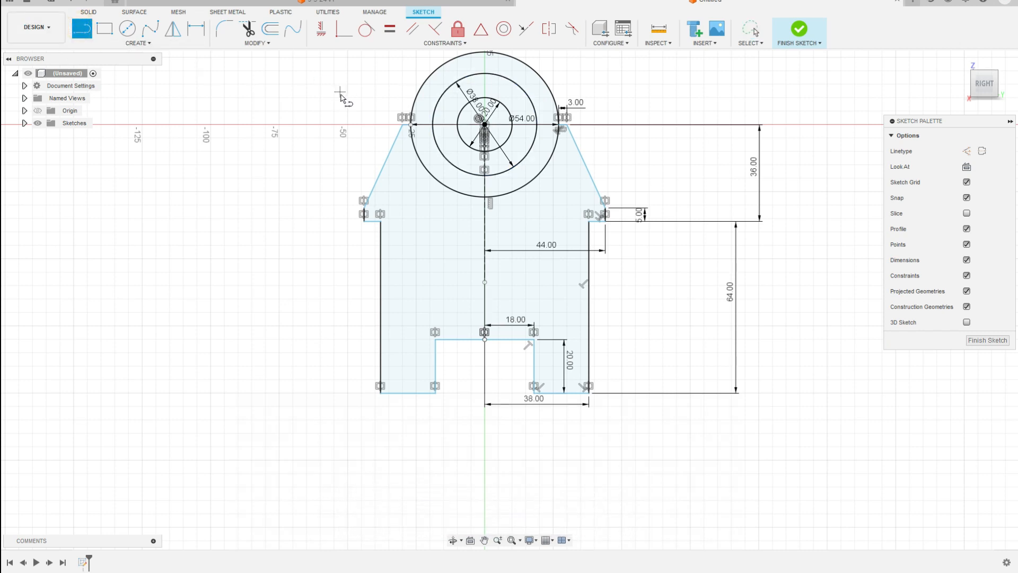
pyautogui.click(432, 125)
pyautogui.click(407, 124)
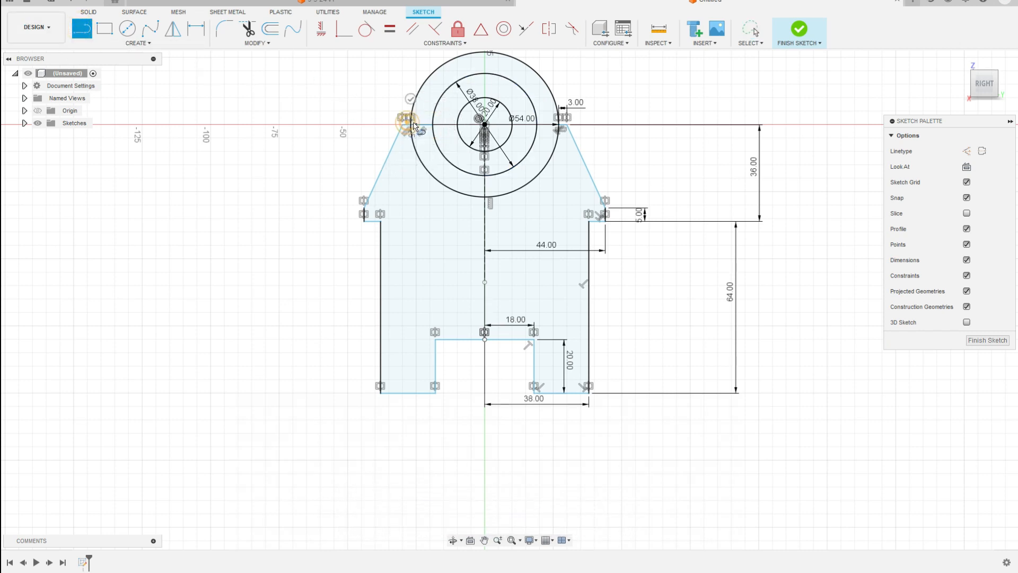
pyautogui.press('Escape')
pyautogui.click(558, 124)
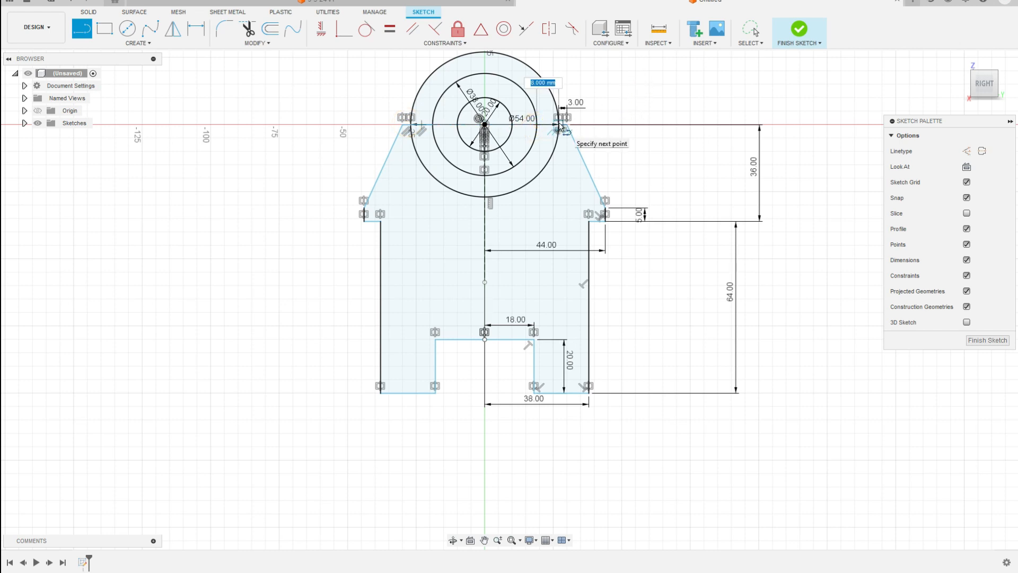
# - Trim away the 54 mm circle and the lower half of the 38 mm circle, and finish the sketch
pyautogui.press('t')
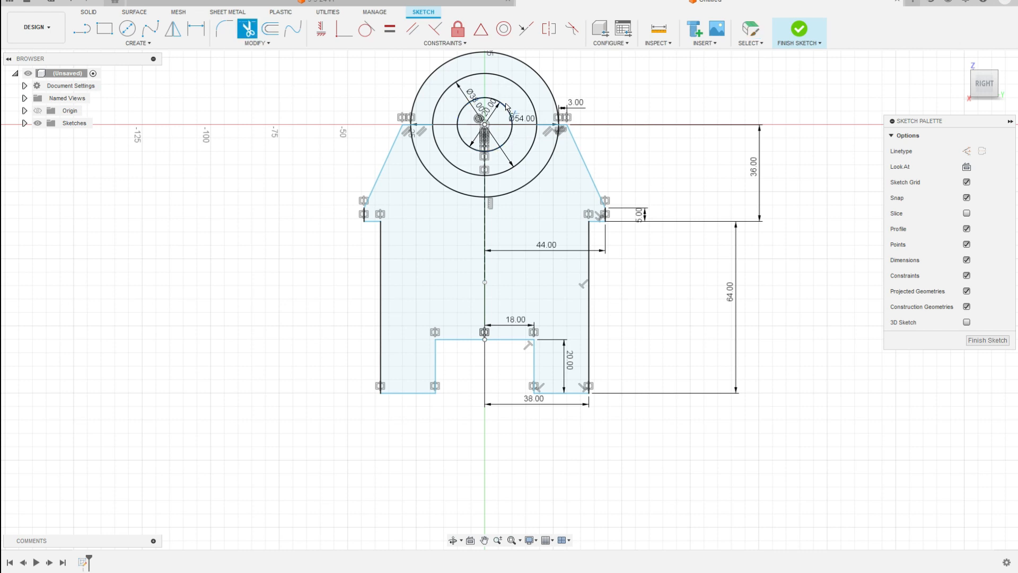
pyautogui.click(546, 85)
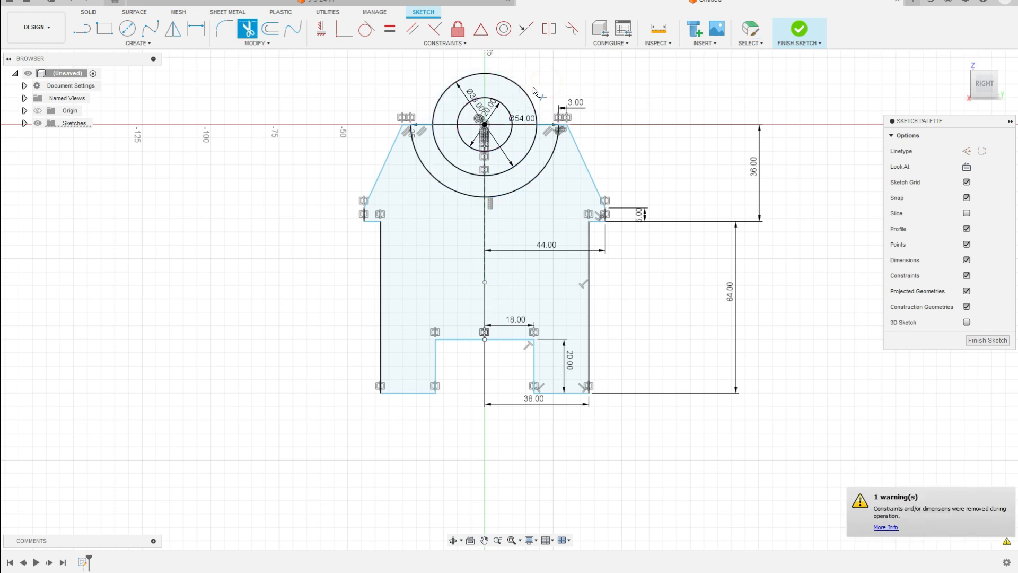
pyautogui.click(437, 179)
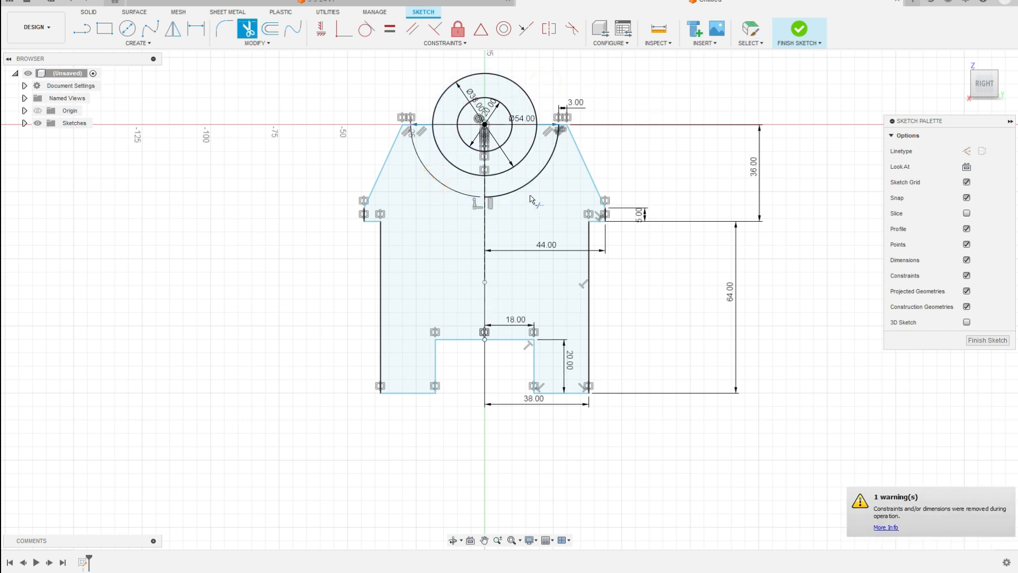
pyautogui.click(532, 183)
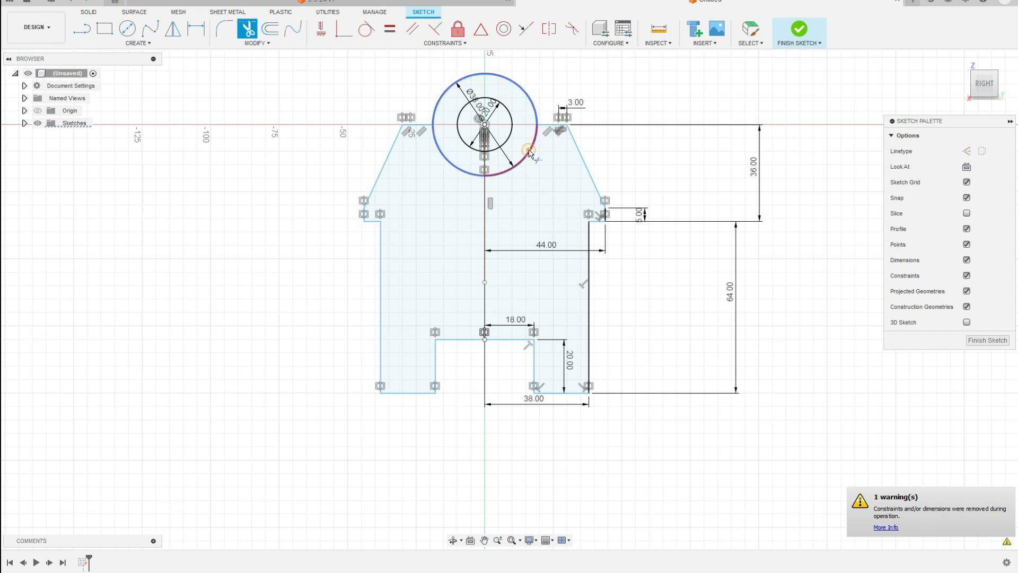
pyautogui.click(448, 160)
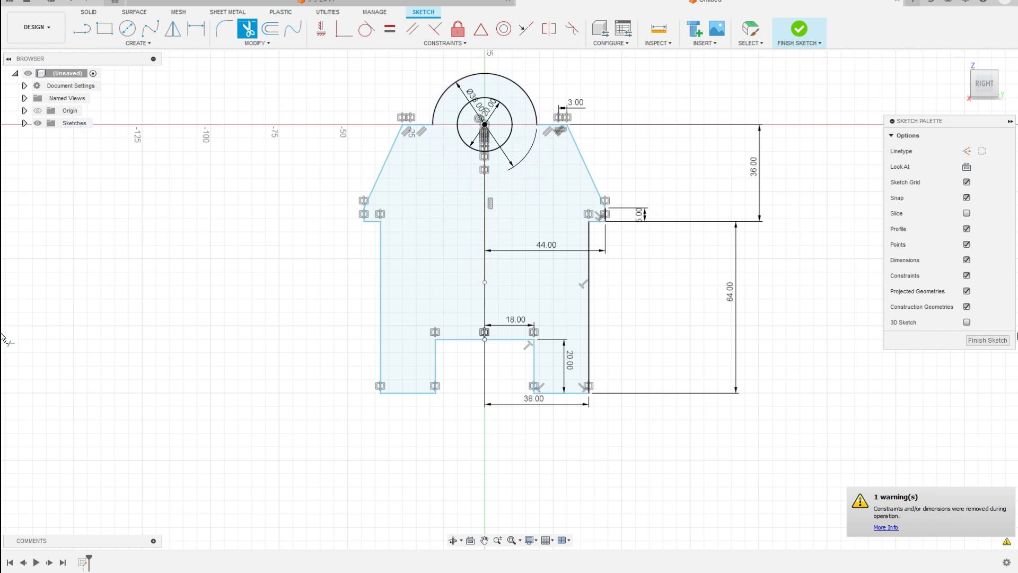
pyautogui.click(987, 339)
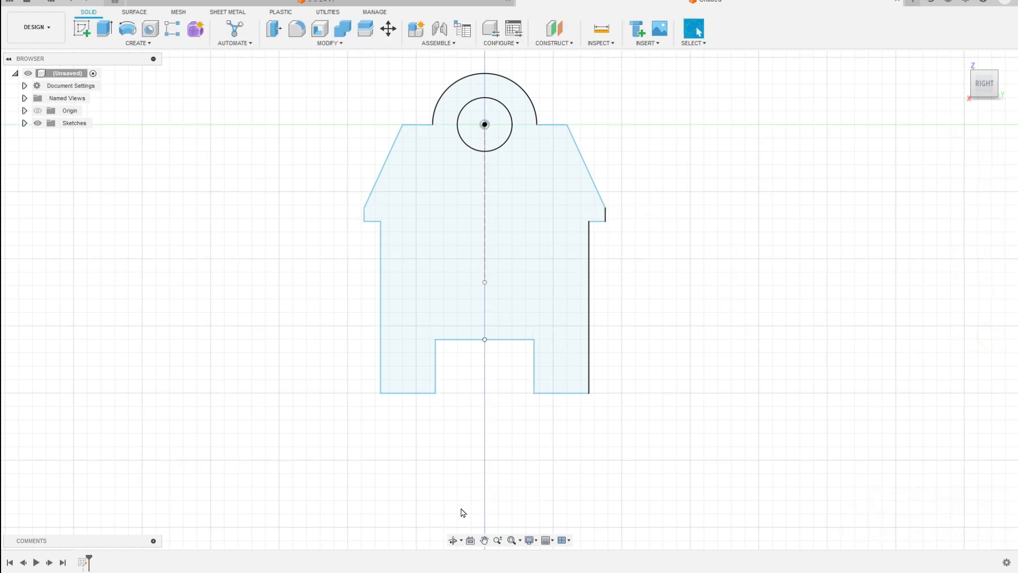
# - Extrude the body profile, excluding the hole, symmetrically by 20 mm per side as a new body, checking the thickness against the reference drawing
pyautogui.click(960, 63)
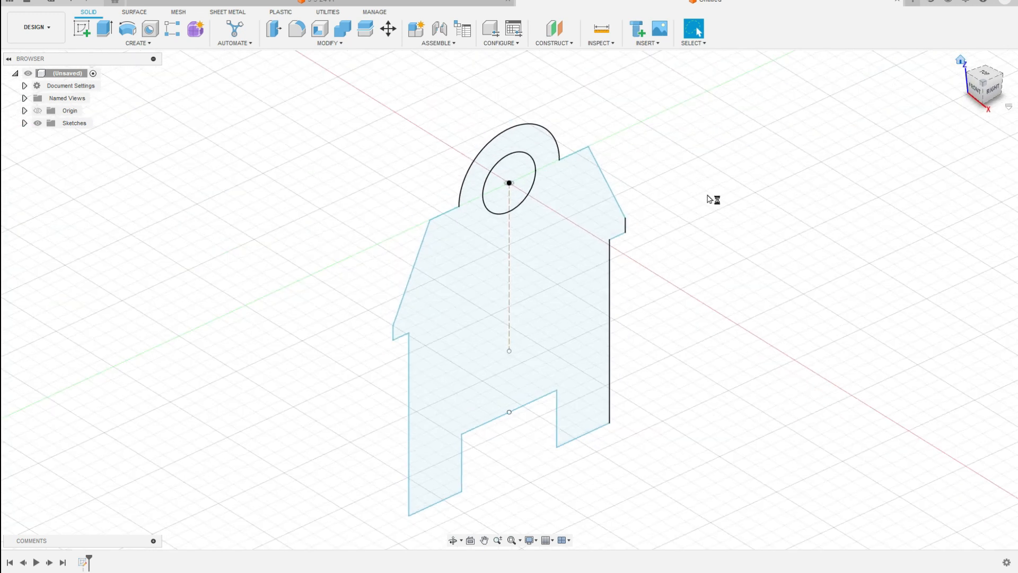
pyautogui.click(101, 30)
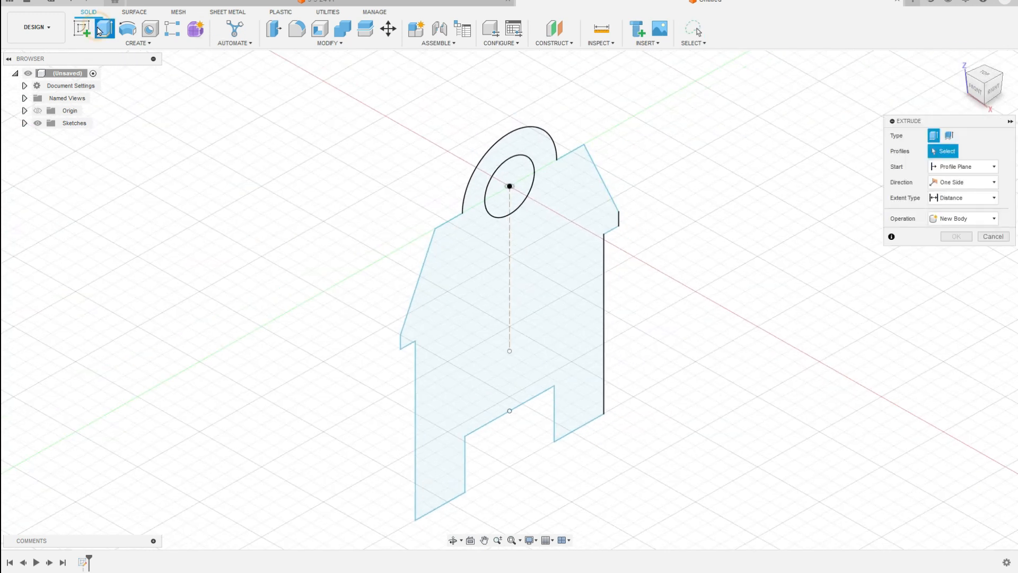
pyautogui.click(496, 297)
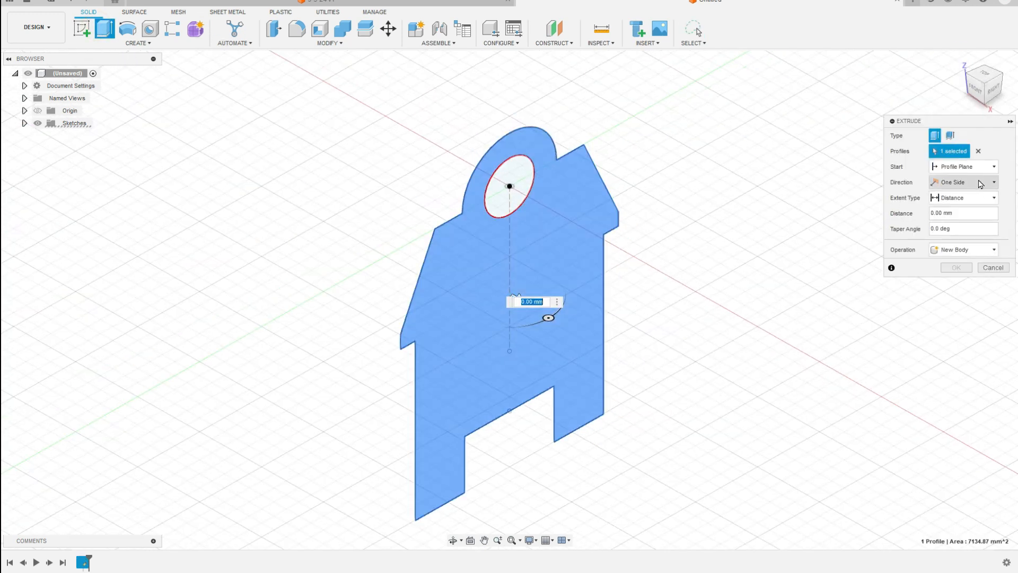
pyautogui.click(973, 182)
pyautogui.click(957, 218)
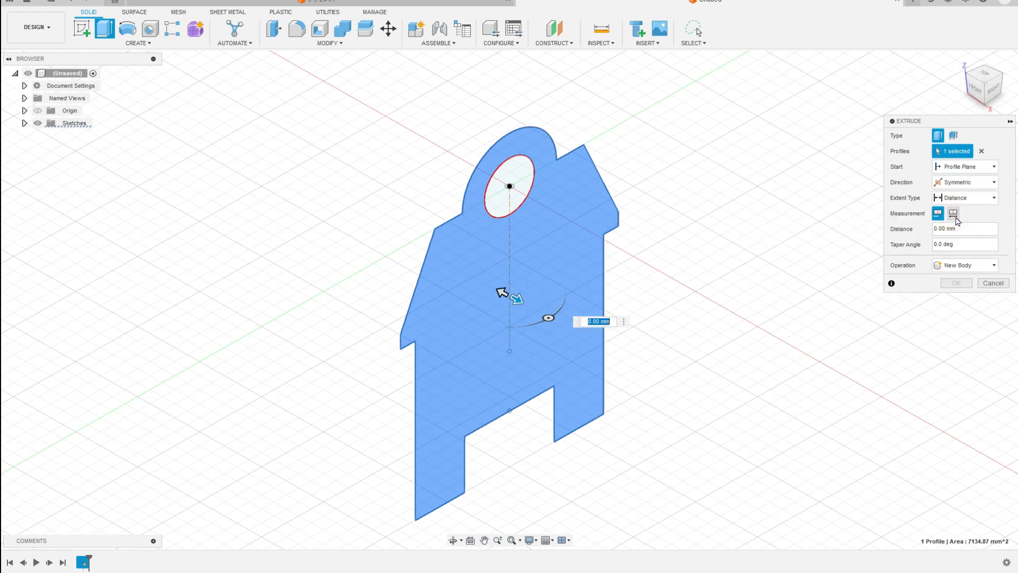
pyautogui.hotkey('alt', 'Tab')
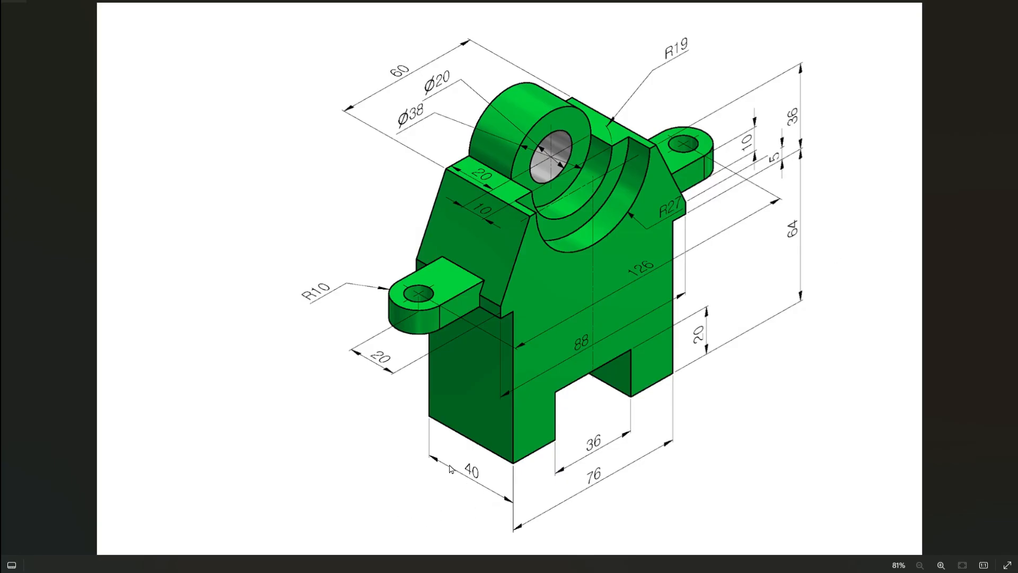
pyautogui.hotkey('alt', 'Tab')
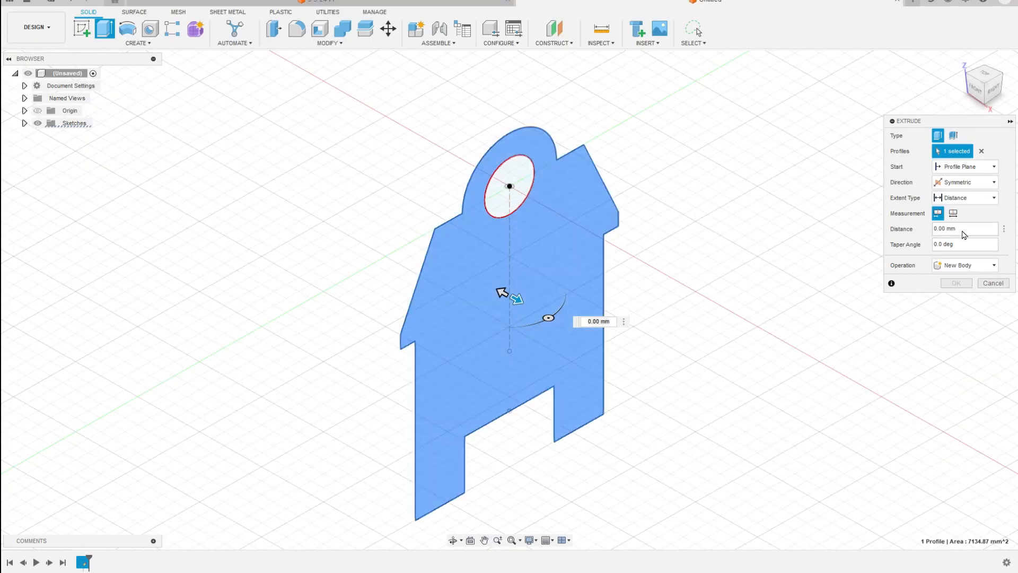
pyautogui.doubleClick(964, 235)
pyautogui.write('20')
pyautogui.press('Return')
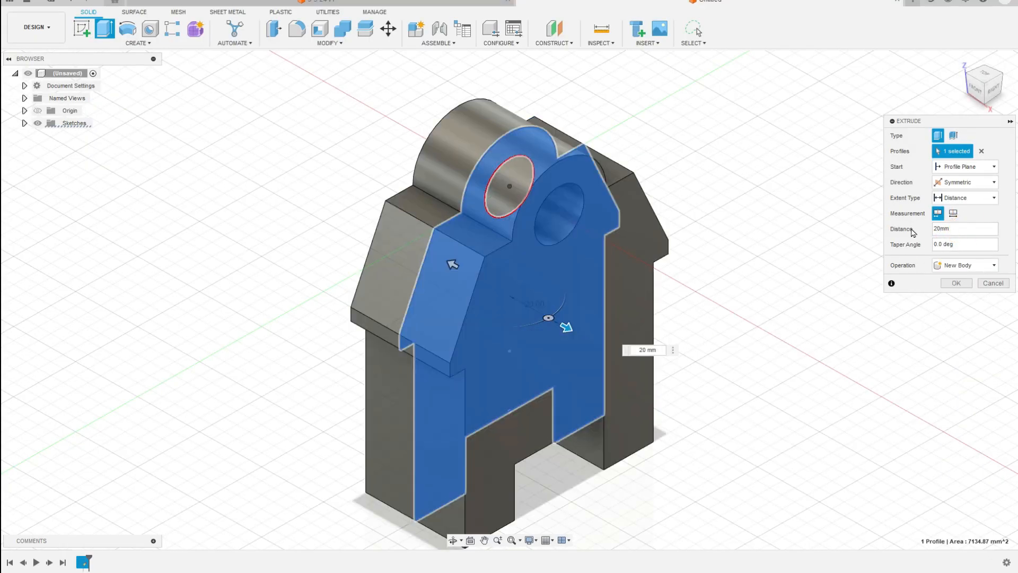
pyautogui.click(956, 283)
pyautogui.click(840, 294)
# - Start a sketch on the body's large front face and check the recess dimensions in the reference drawing
pyautogui.click(541, 297)
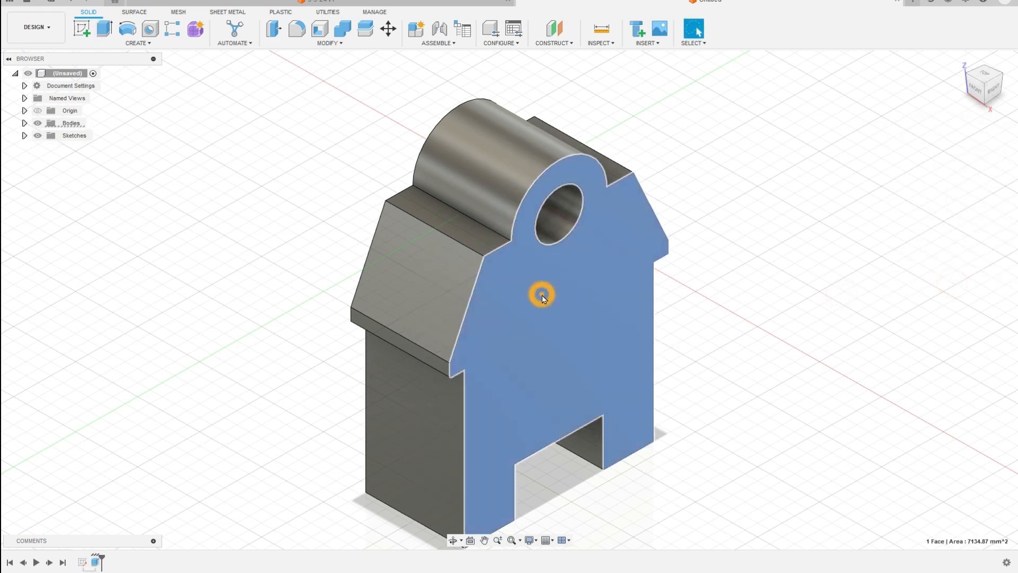
pyautogui.click(80, 29)
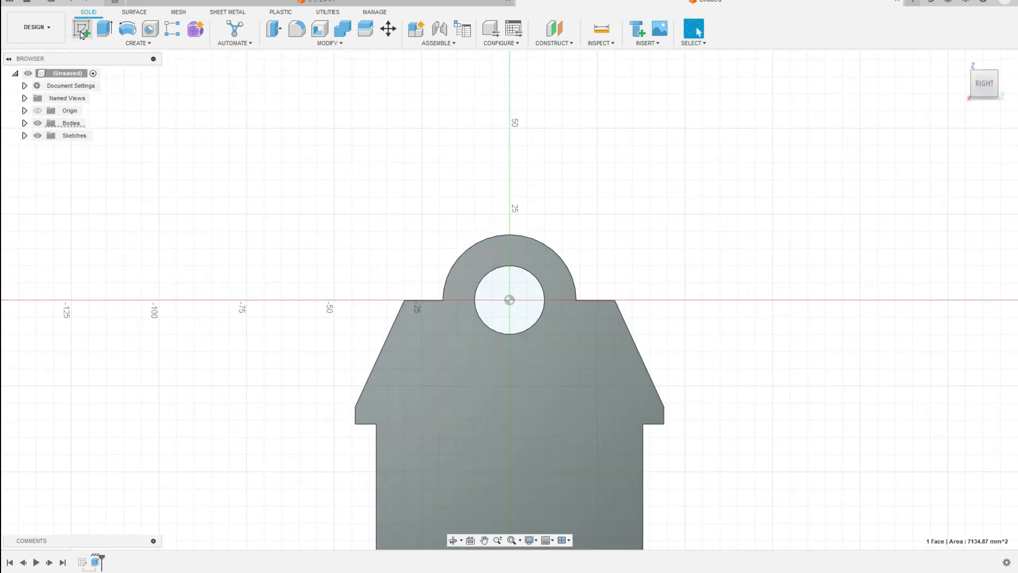
pyautogui.hotkey('alt', 'Tab')
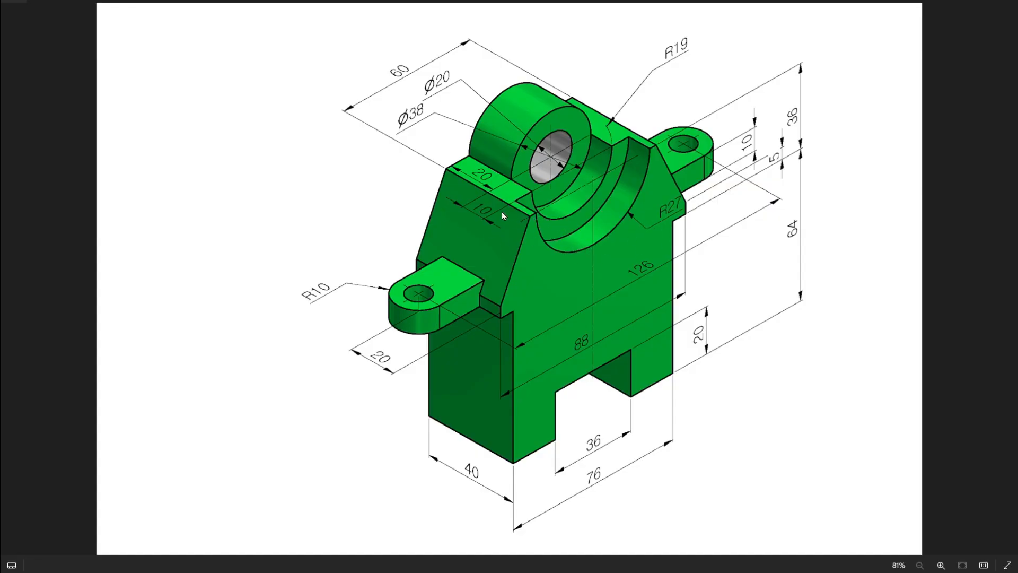
pyautogui.hotkey('alt', 'Tab')
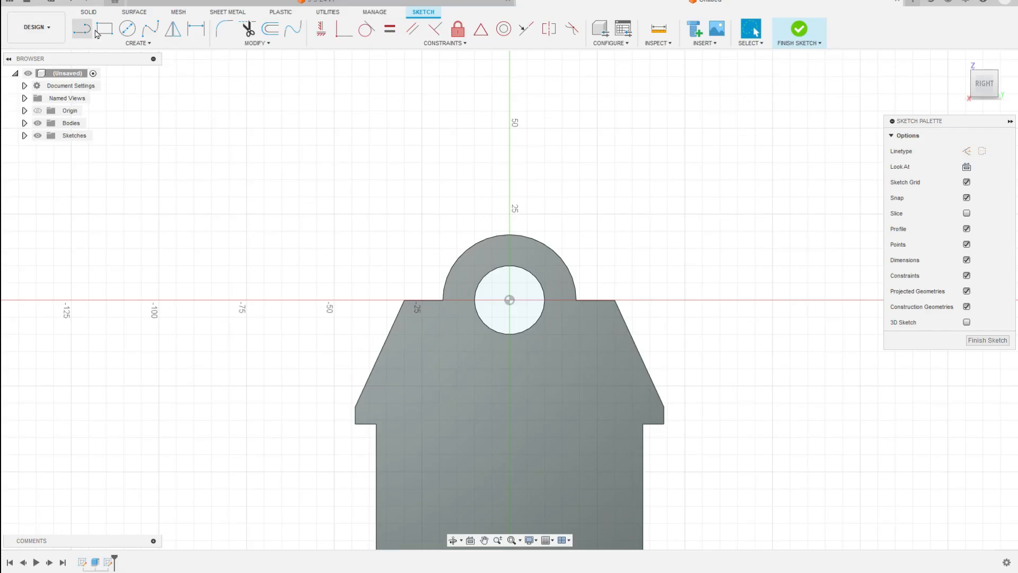
# - Draw a circle centred on the hole, dimension its diameter as 27*2 mm, and finish the sketch
pyautogui.press('c')
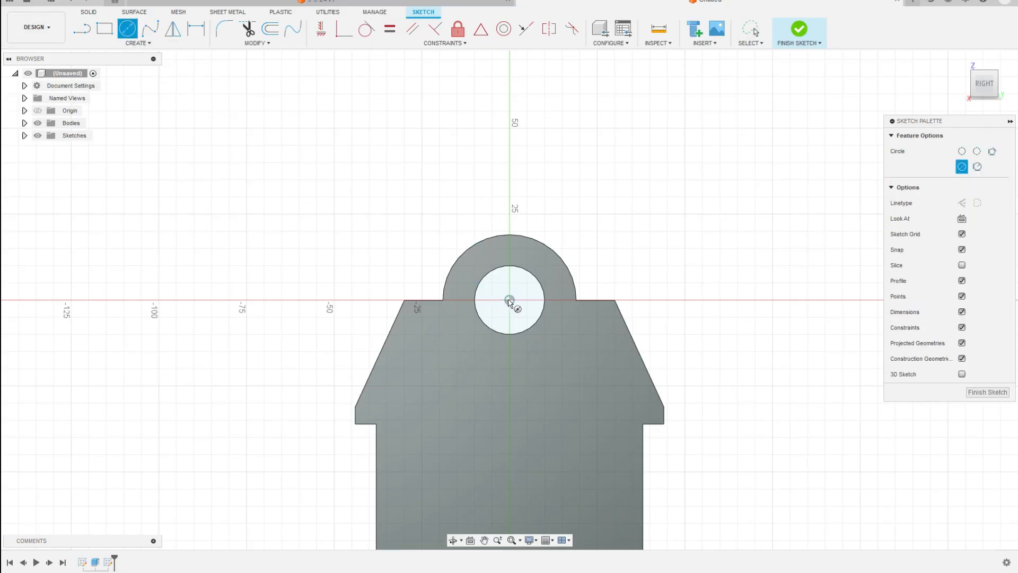
pyautogui.click(509, 300)
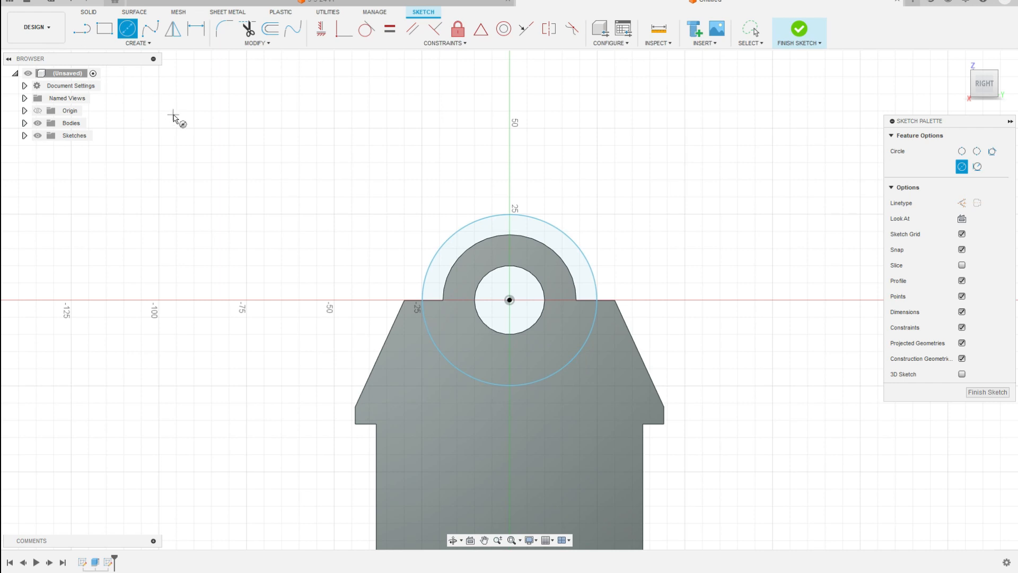
pyautogui.press('d')
pyautogui.click(553, 231)
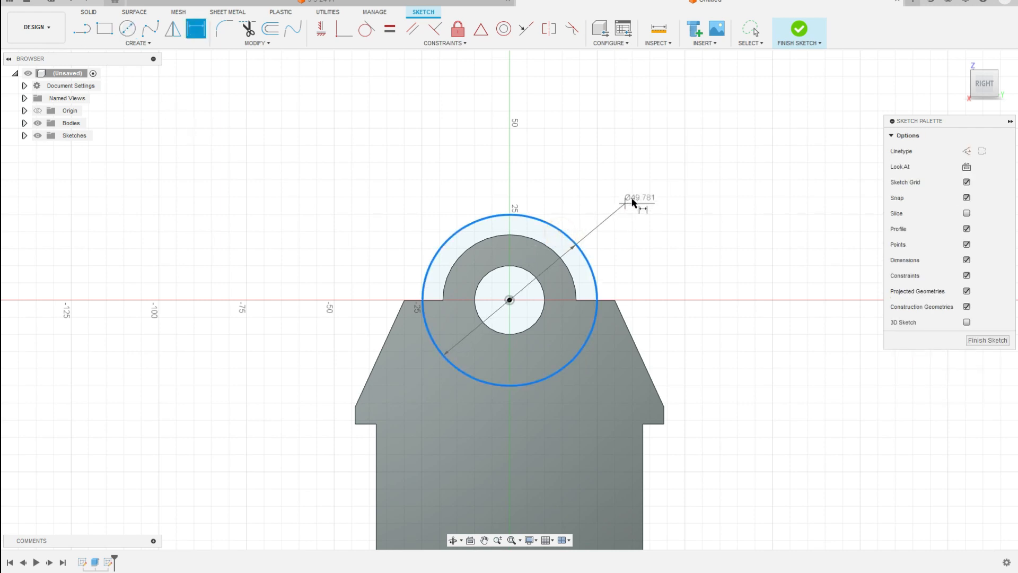
pyautogui.click(634, 201)
pyautogui.write('2')
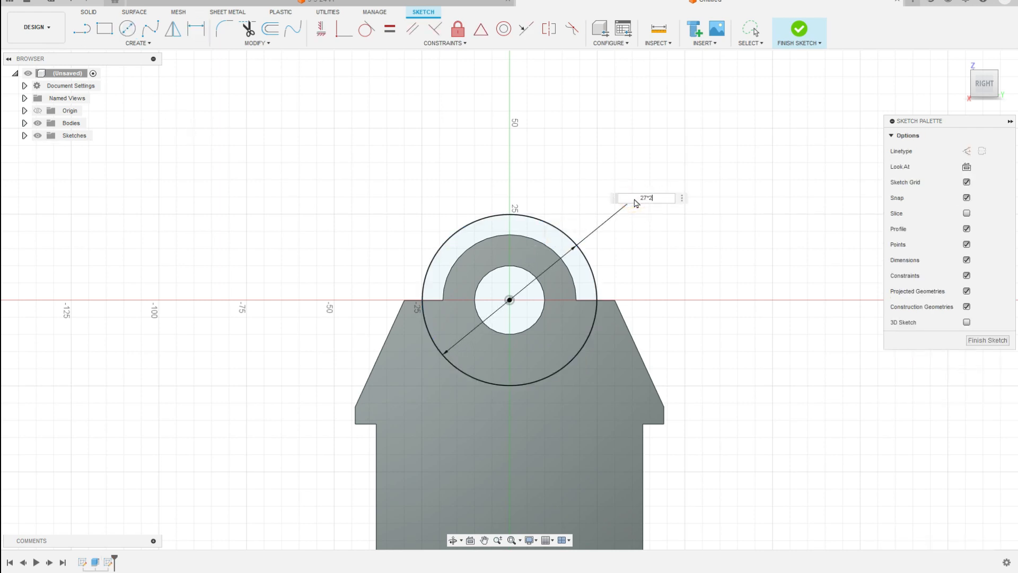
pyautogui.write('7*2')
pyautogui.press('Return')
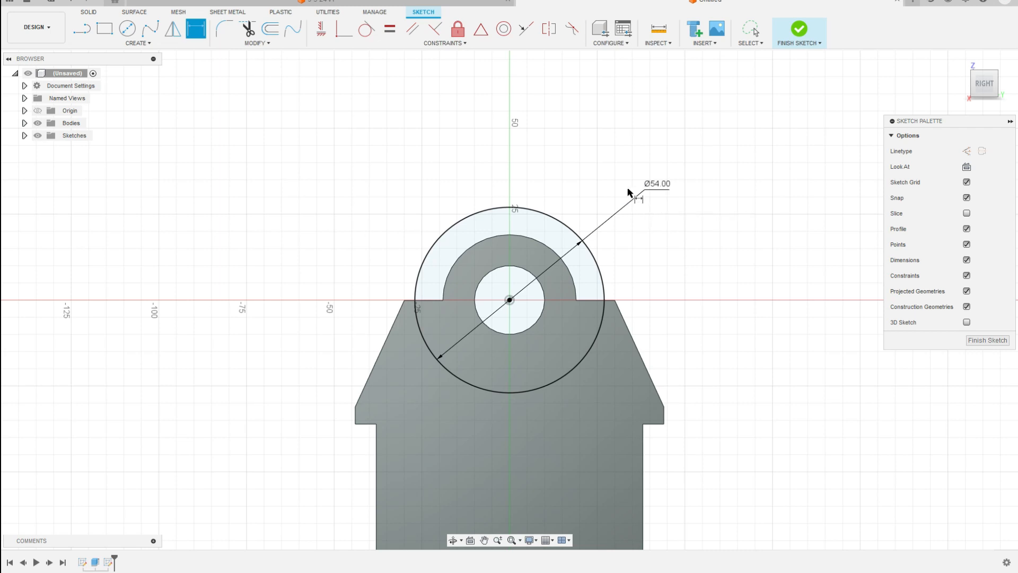
pyautogui.click(986, 341)
pyautogui.click(103, 29)
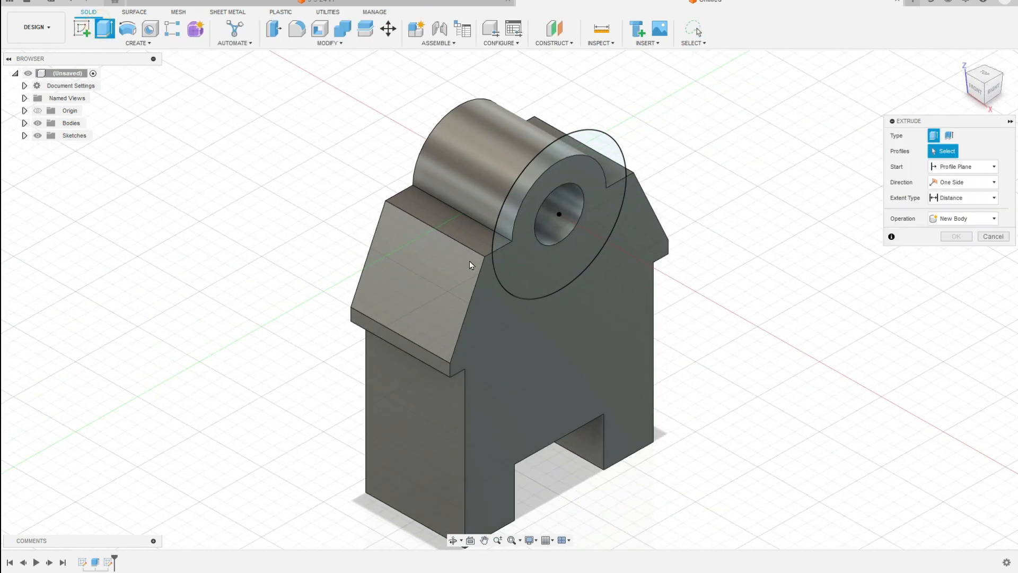
pyautogui.click(543, 258)
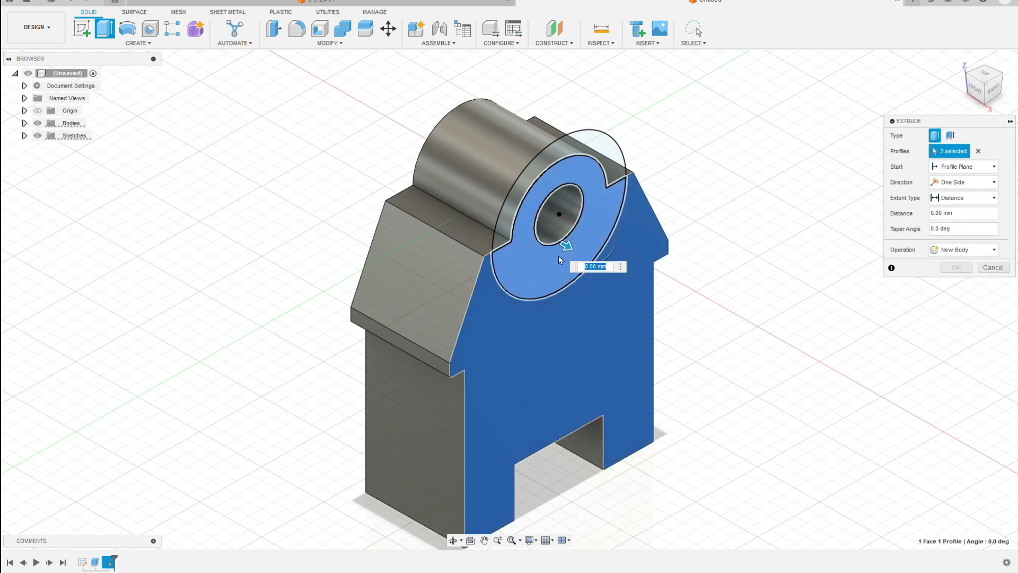
pyautogui.click(565, 246)
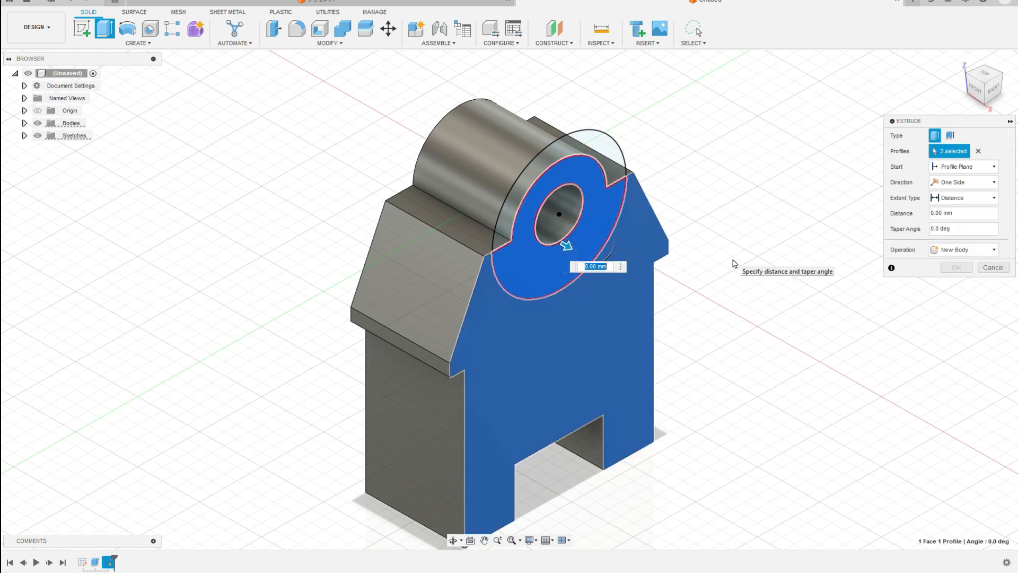
pyautogui.press('Escape')
# - Cut the profile inside the 54 mm circle, excluding the hole, 10 mm deep into the body's front
pyautogui.click(532, 275)
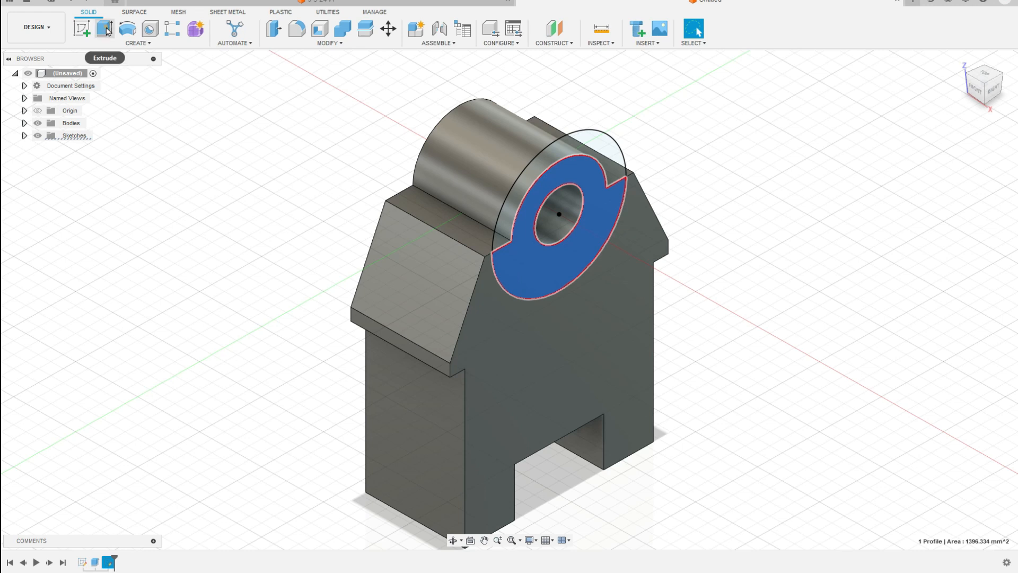
pyautogui.click(104, 29)
pyautogui.moveTo(566, 247); pyautogui.dragTo(488, 228)
pyautogui.moveTo(961, 216); pyautogui.dragTo(889, 225)
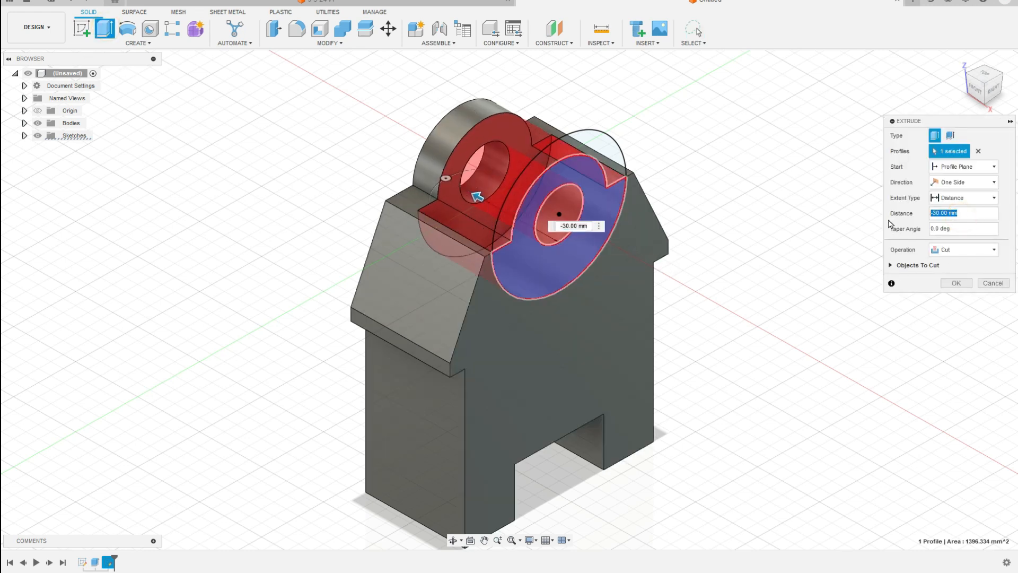
pyautogui.press('Return')
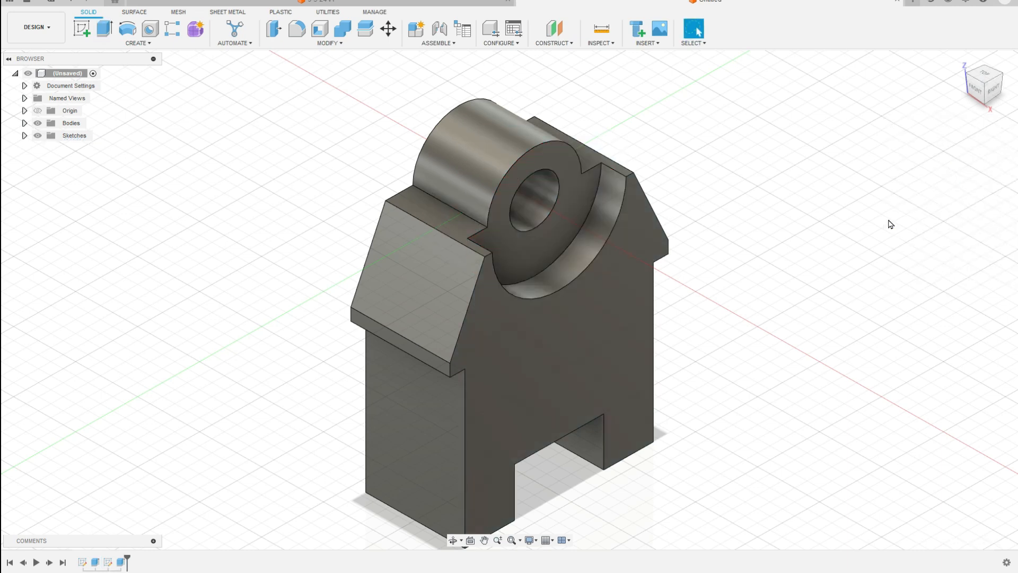
# - Start a sketch on the recess floor and check the inner recess radius in the reference drawing
pyautogui.click(545, 245)
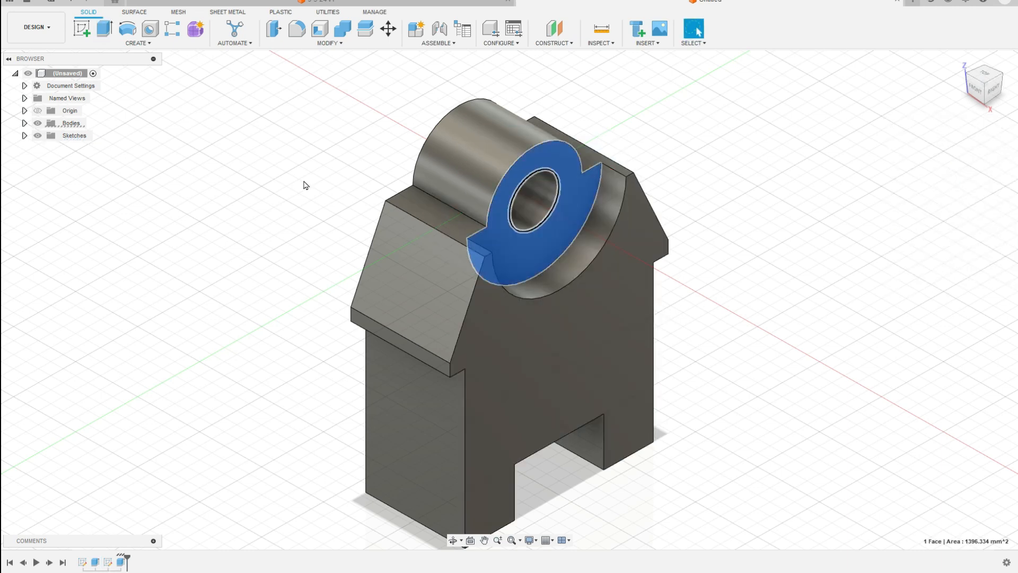
pyautogui.click(81, 28)
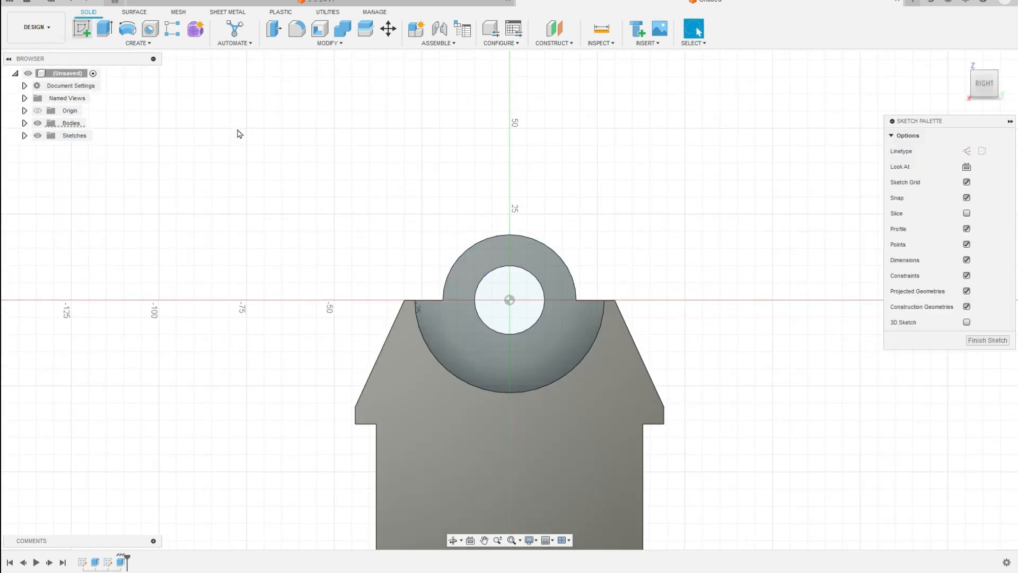
pyautogui.hotkey('alt', 'Tab')
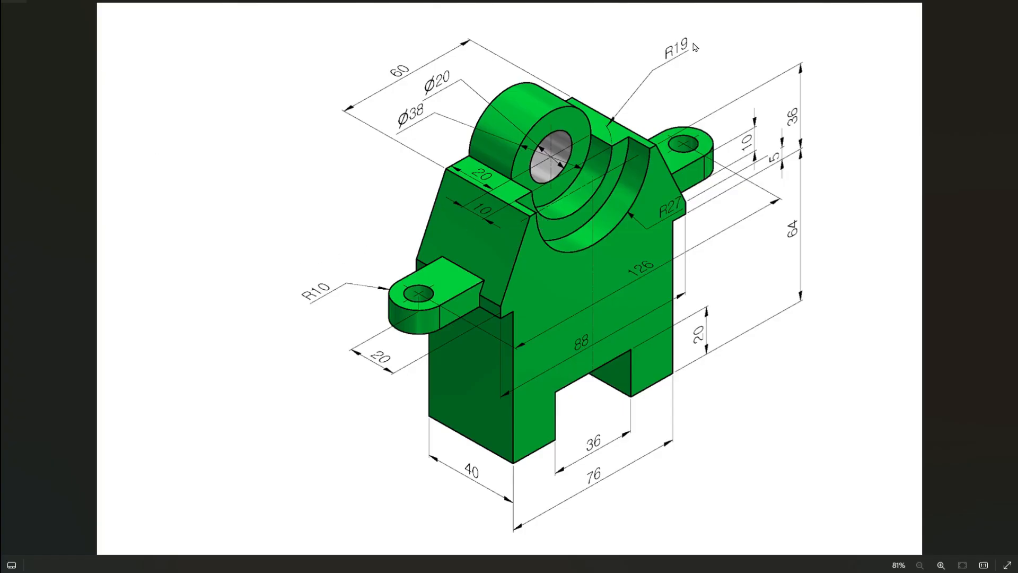
pyautogui.hotkey('alt', 'Tab')
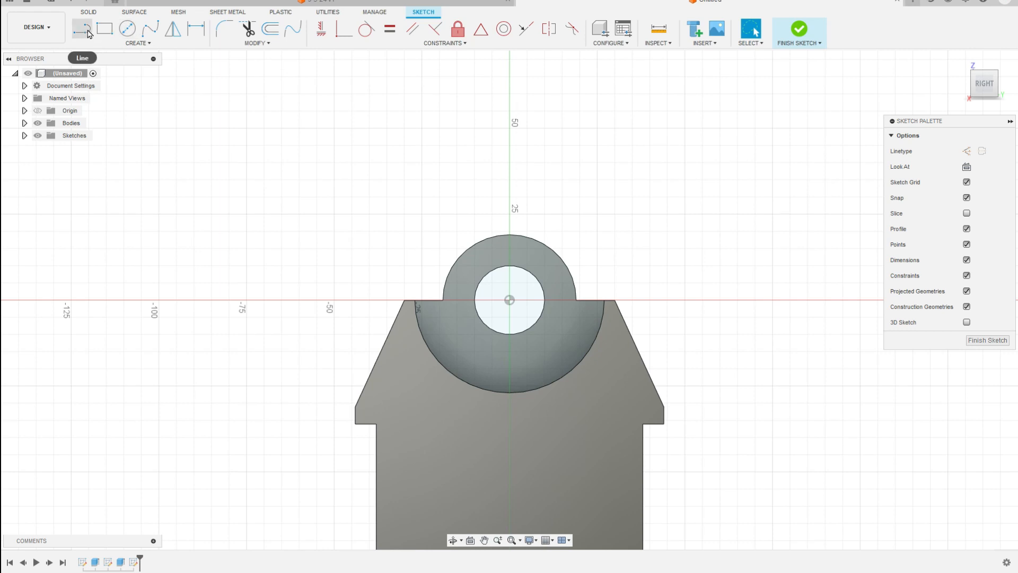
# - Draw a 38 mm diameter circle centred on the hole, check the step depth in the reference drawing, and finish the sketch
pyautogui.click(120, 30)
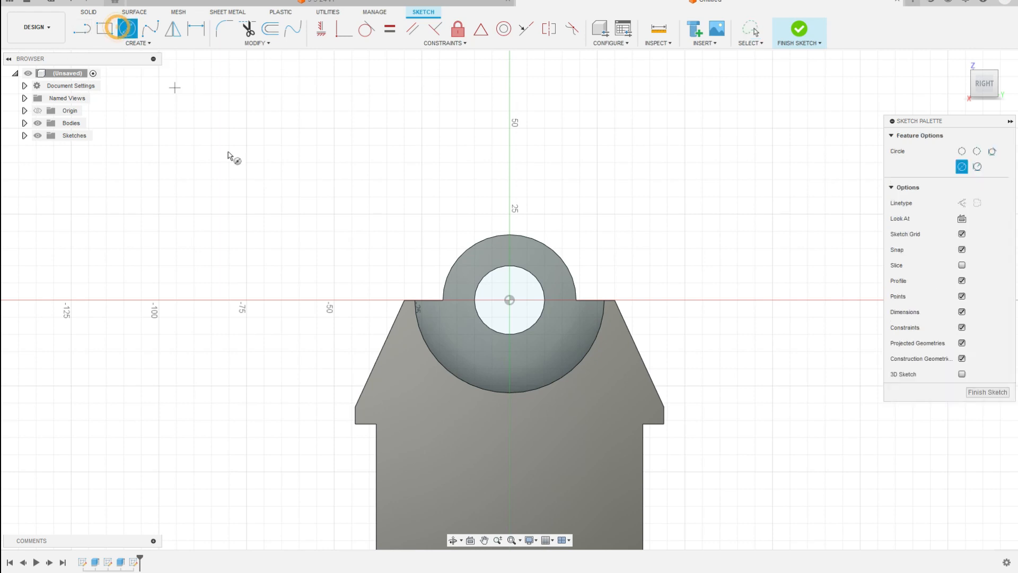
pyautogui.click(510, 300)
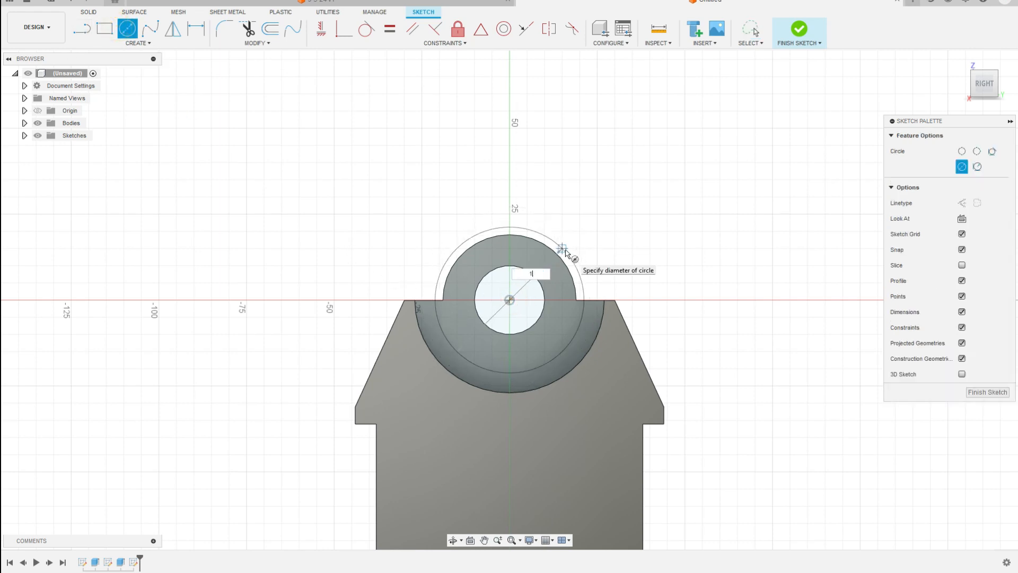
pyautogui.press('Return')
pyautogui.press('Escape')
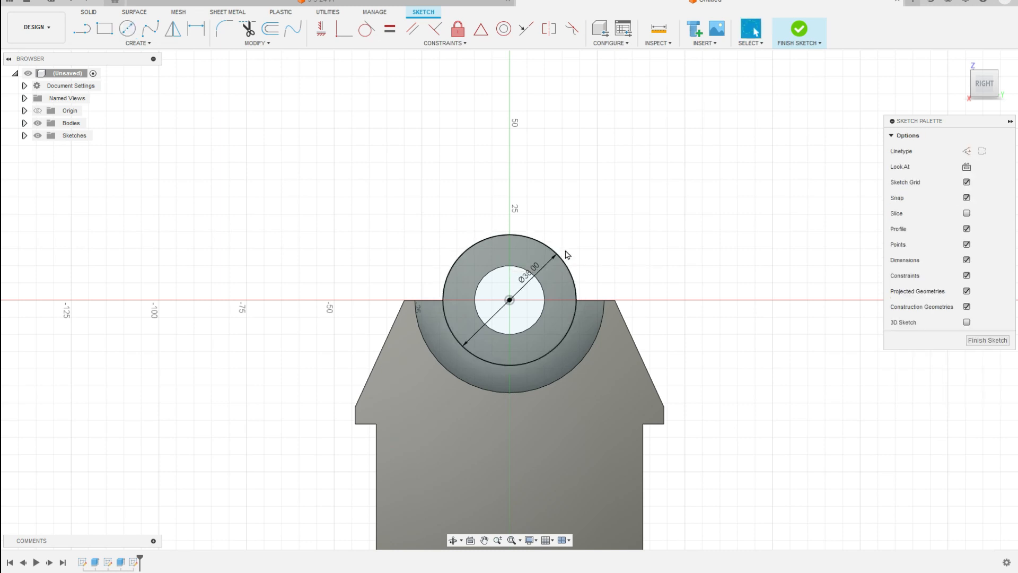
pyautogui.hotkey('alt', 'Tab')
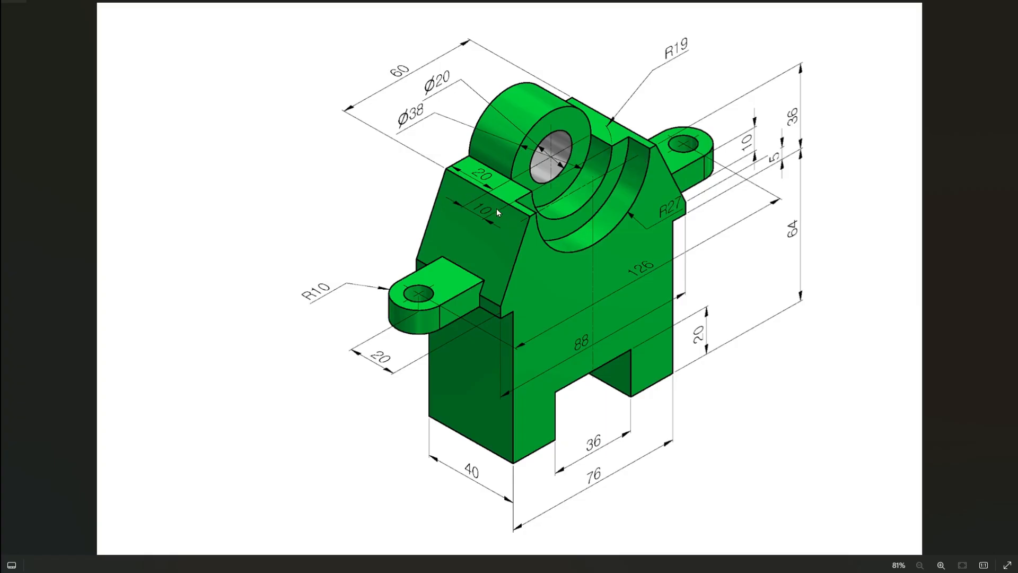
pyautogui.hotkey('alt', 'Tab')
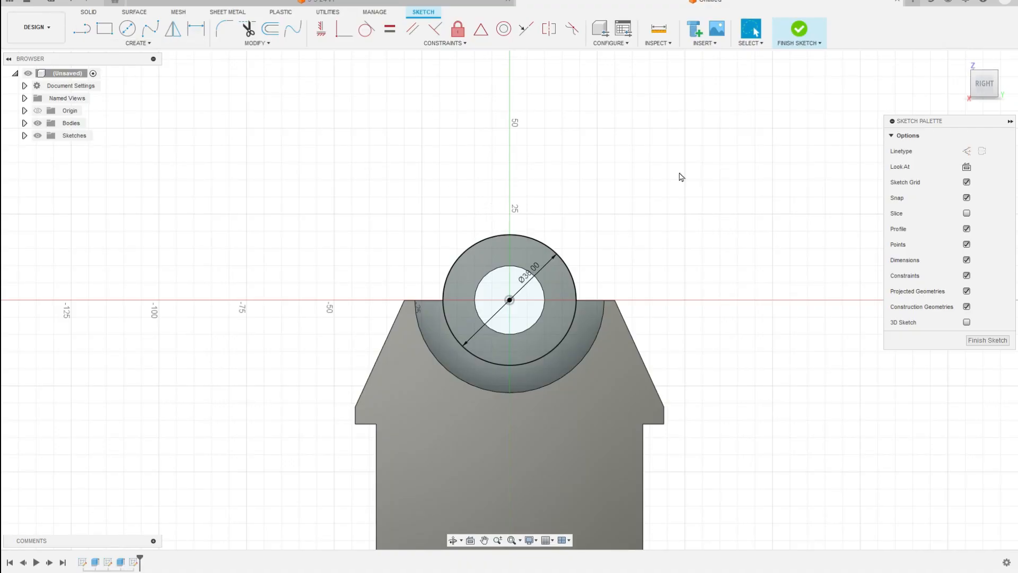
pyautogui.click(998, 340)
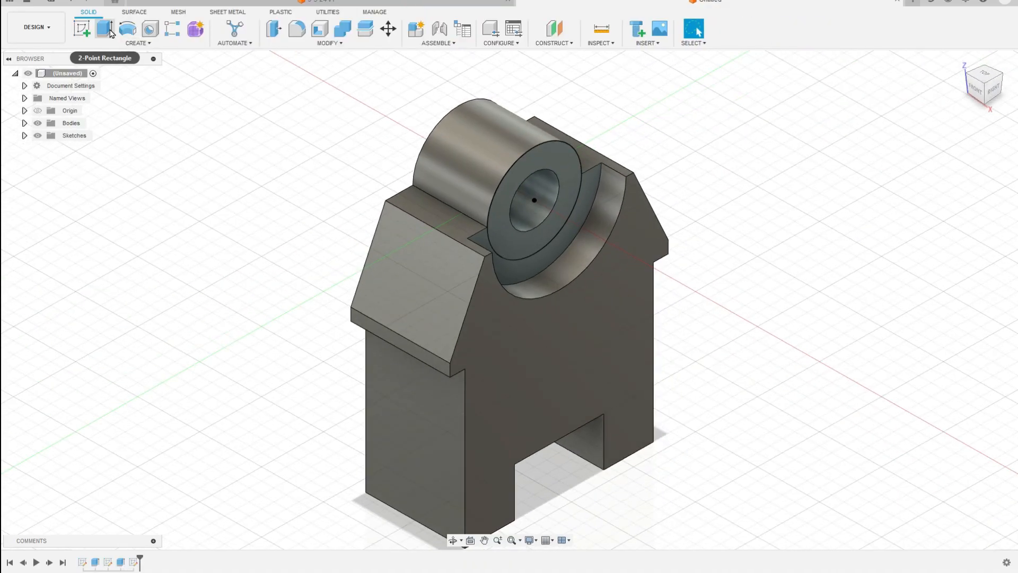
pyautogui.click(109, 31)
pyautogui.click(567, 223)
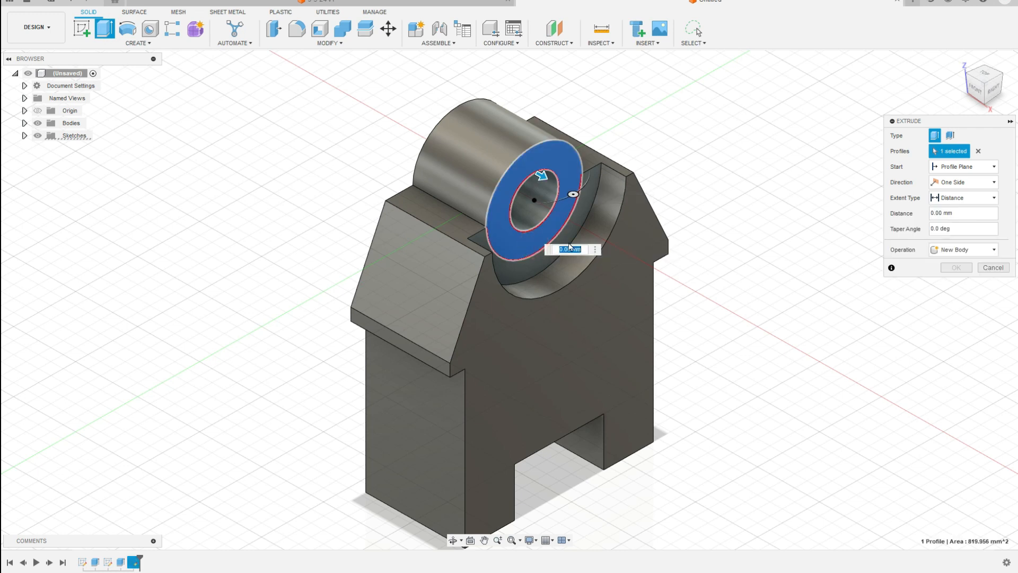
pyautogui.click(534, 256)
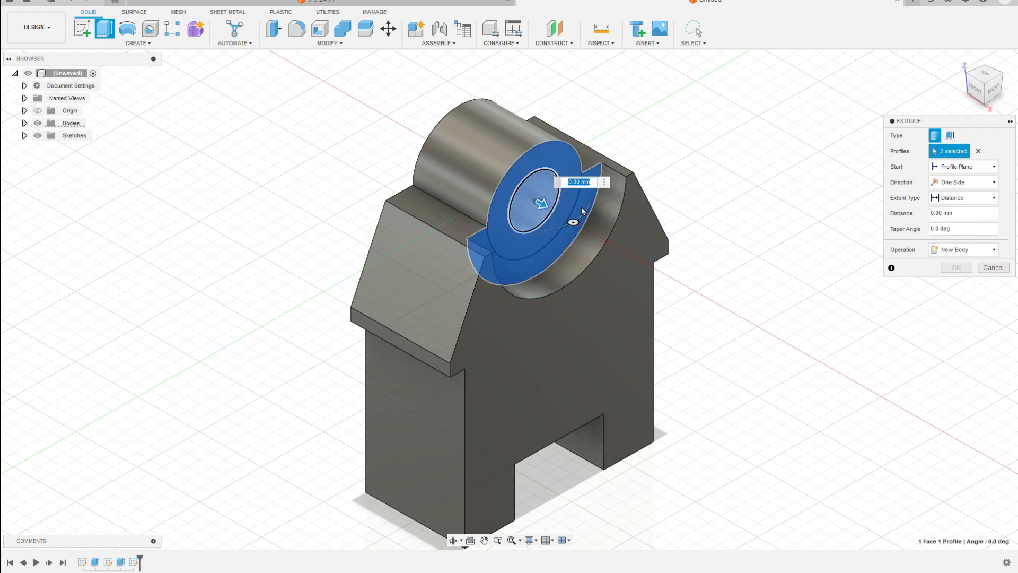
pyautogui.click(542, 270)
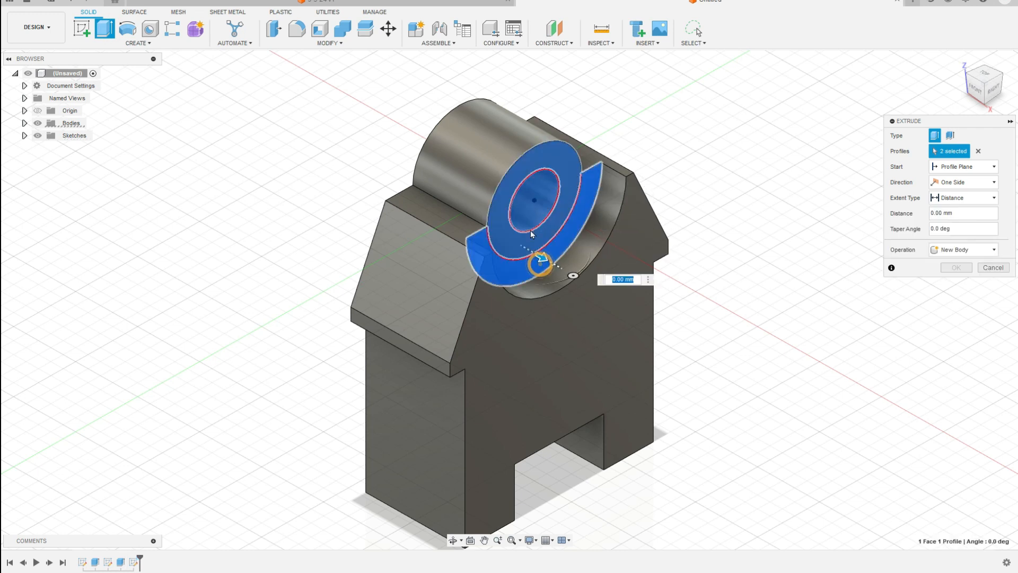
pyautogui.click(555, 160)
pyautogui.press('Escape')
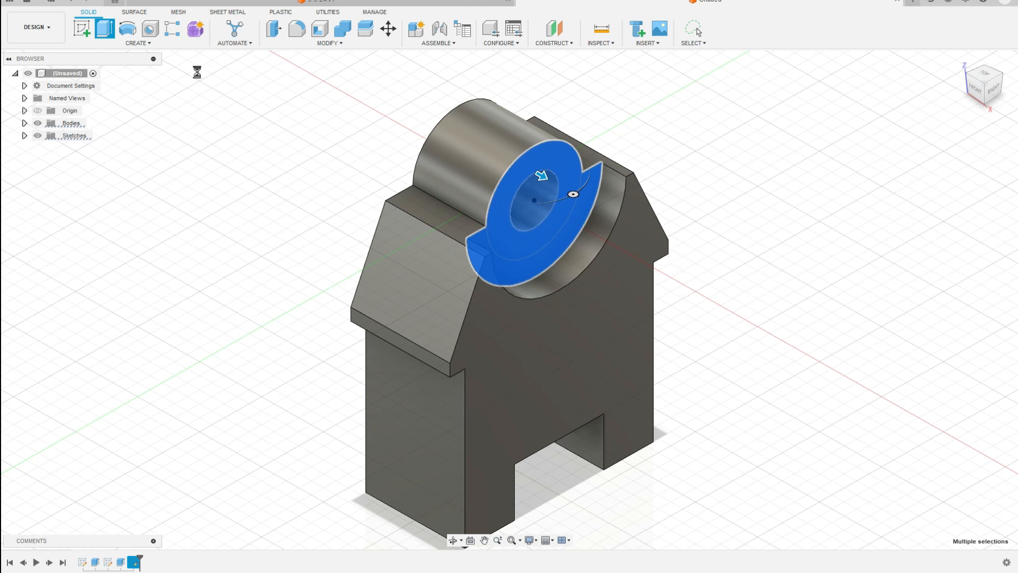
# - Cut the ring between the hole and the 38 mm circle 10 mm into the body
pyautogui.click(104, 29)
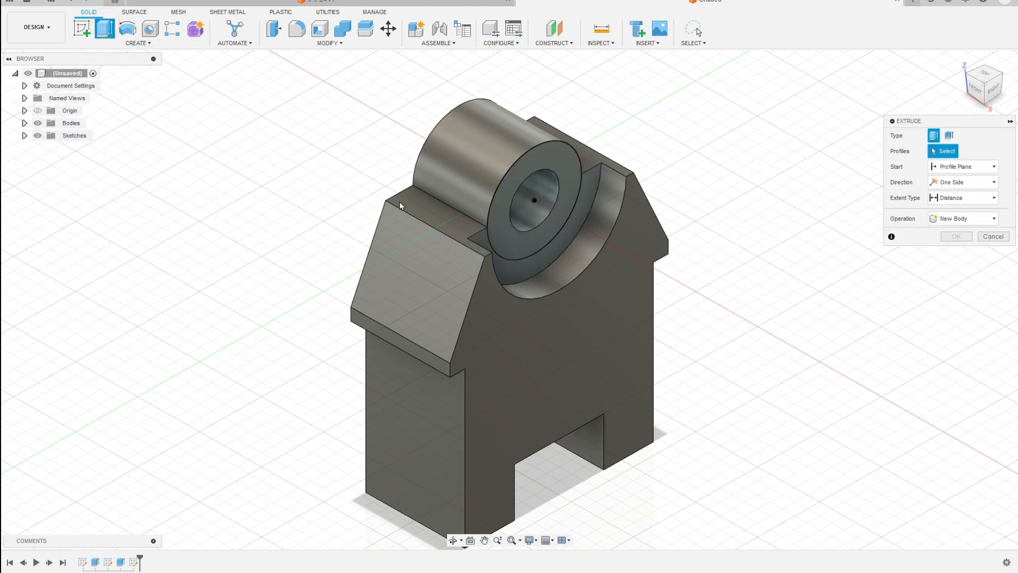
pyautogui.click(542, 238)
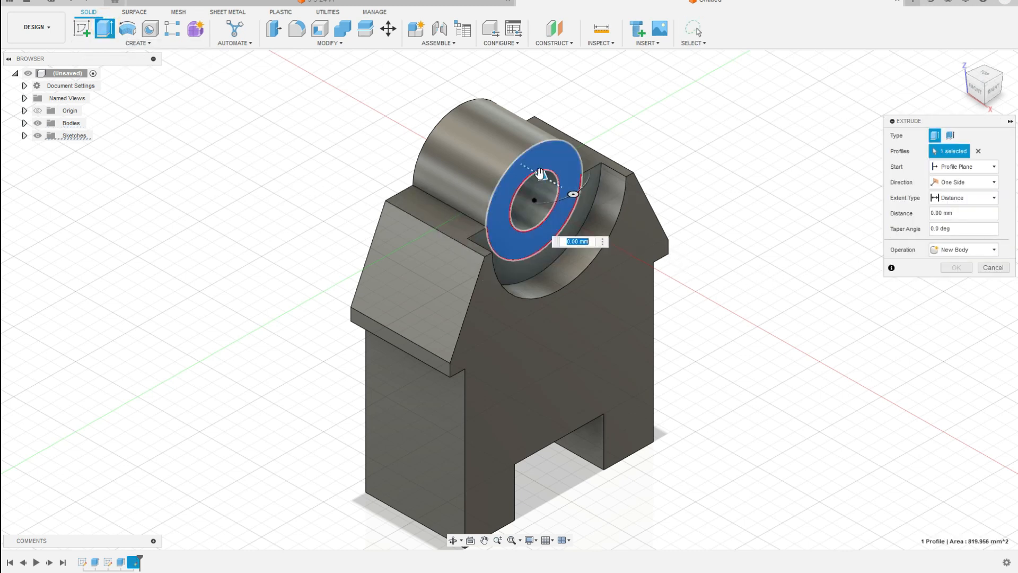
pyautogui.moveTo(541, 178); pyautogui.dragTo(502, 155)
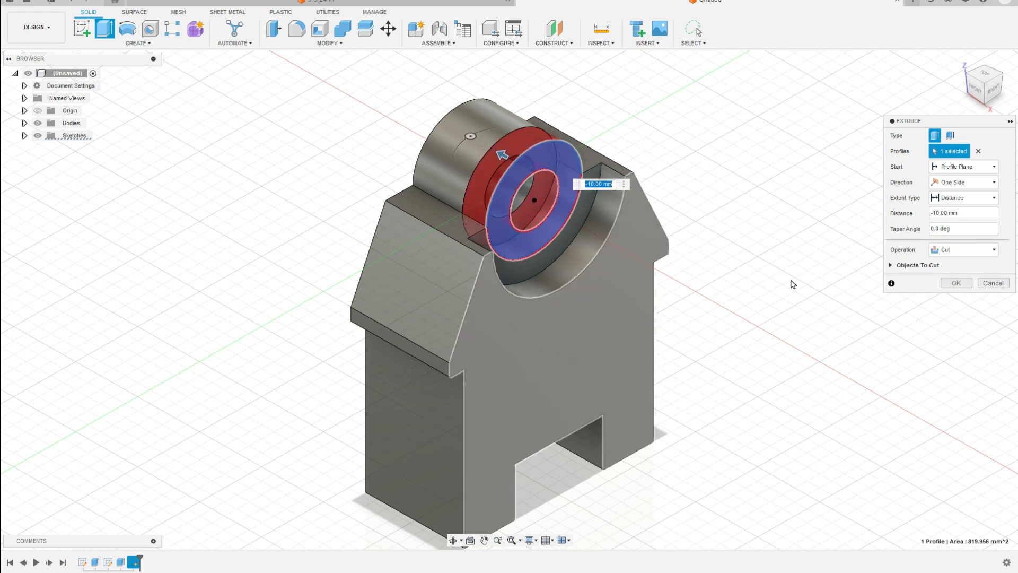
pyautogui.click(963, 284)
pyautogui.click(776, 325)
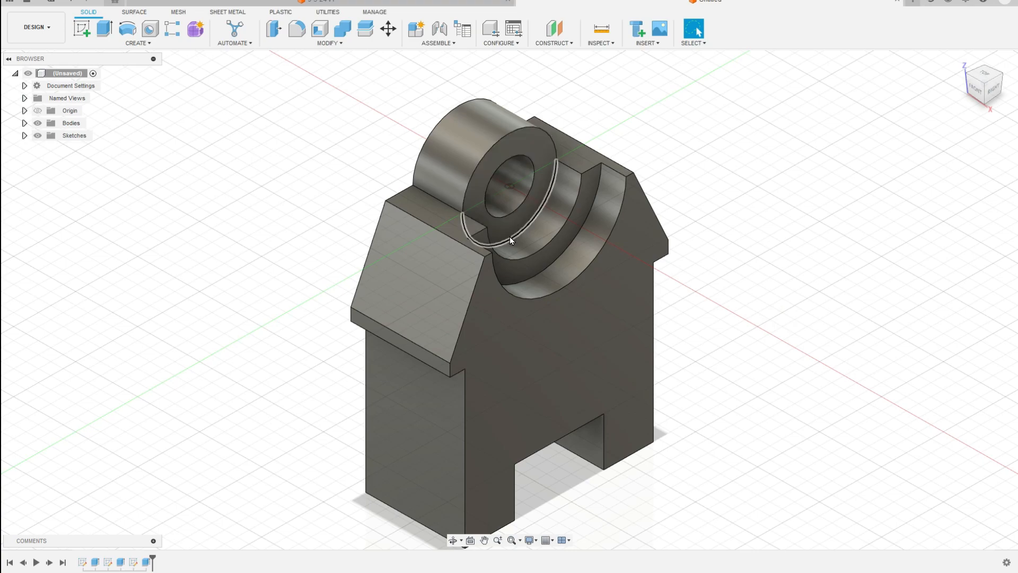
# - Check the side lugs in the reference drawing and start a sketch on the underside of one side ledge
pyautogui.hotkey('alt', 'Tab')
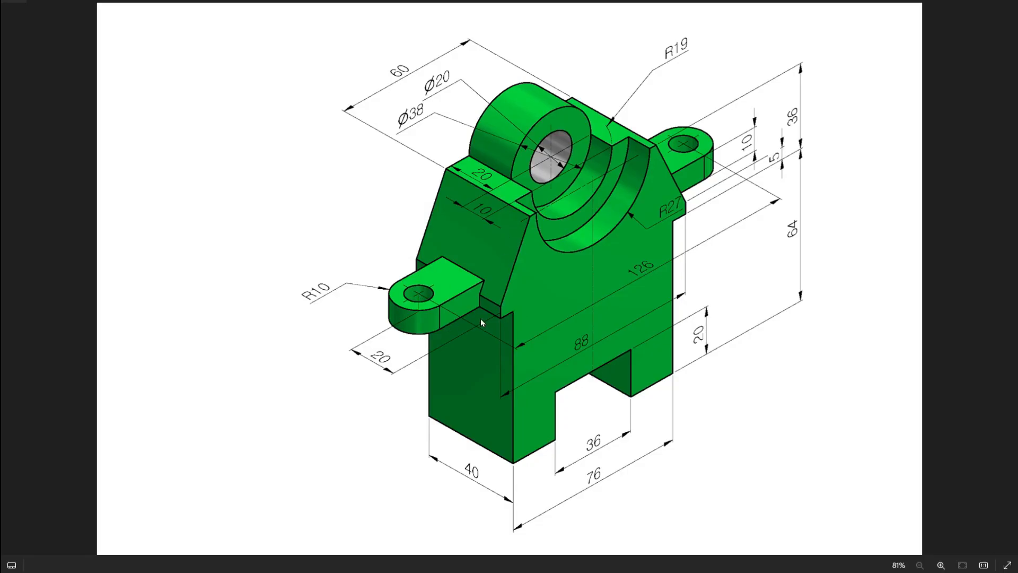
pyautogui.hotkey('alt', 'Tab')
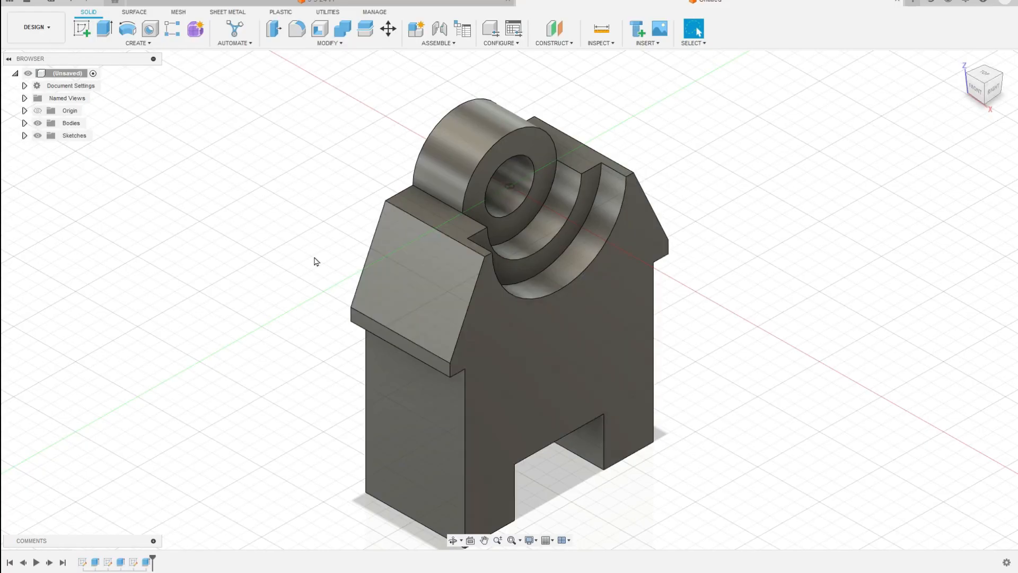
pyautogui.keyDown('shift'); pyautogui.moveTo(731, 338); pyautogui.dragTo(677, 275, button='middle'); pyautogui.keyUp('shift')
pyautogui.click(660, 284)
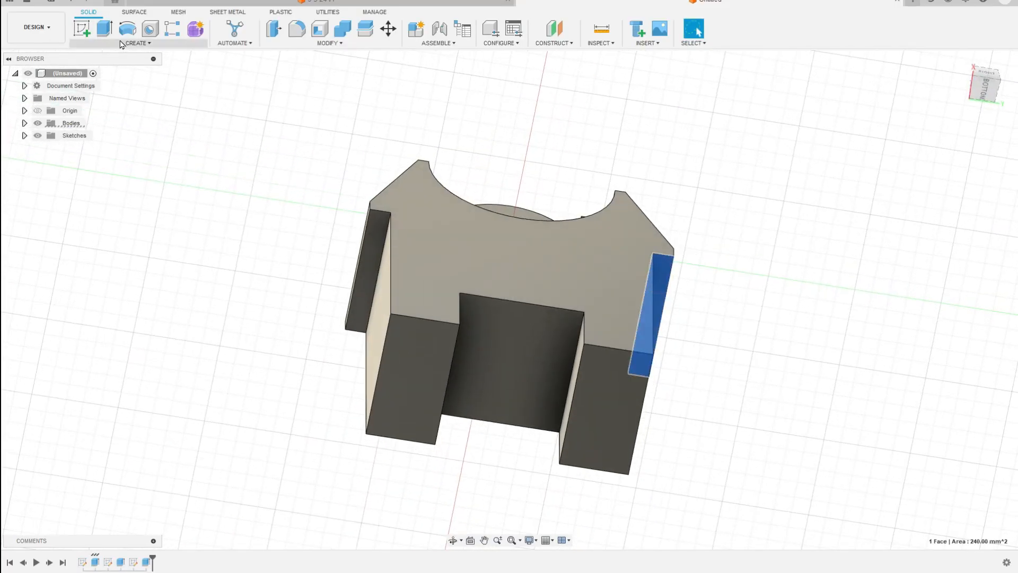
pyautogui.click(81, 30)
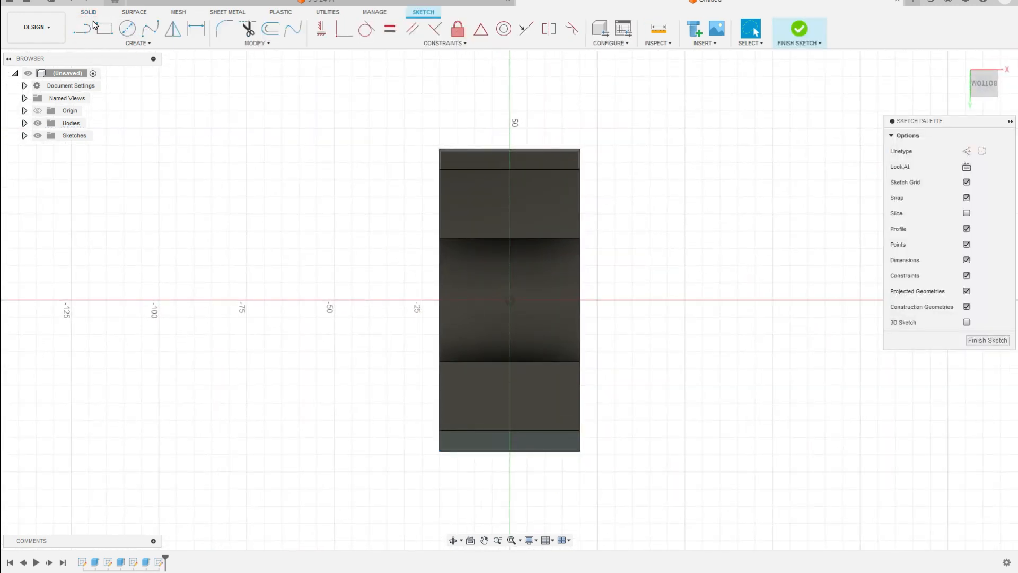
# - Draw two concentric circles, about 10 mm and 18 mm in diameter, on the body's centreline beyond each end of the body
pyautogui.click(127, 28)
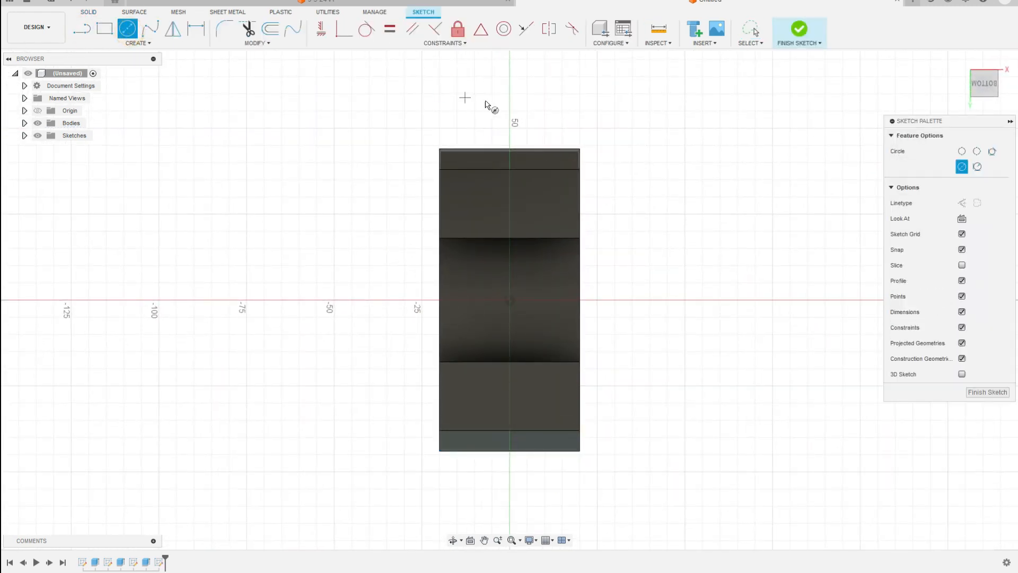
pyautogui.click(510, 76)
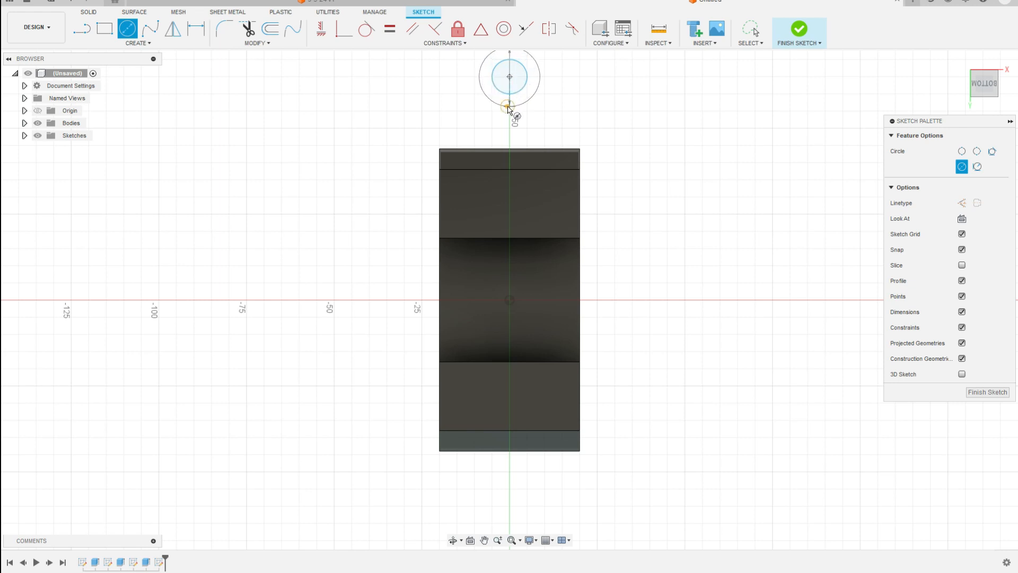
pyautogui.click(508, 107)
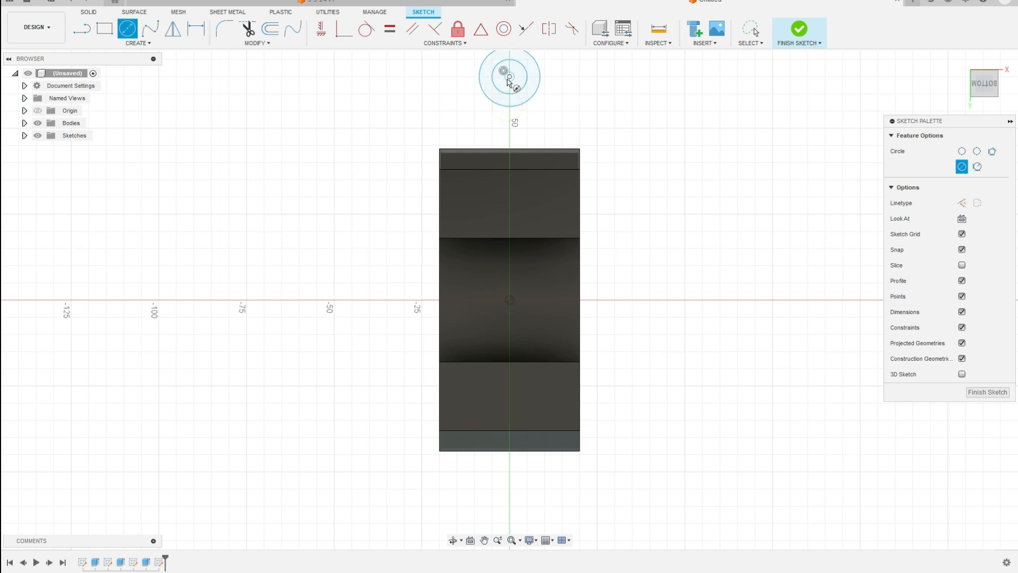
pyautogui.click(509, 504)
pyautogui.click(518, 489)
pyautogui.click(509, 506)
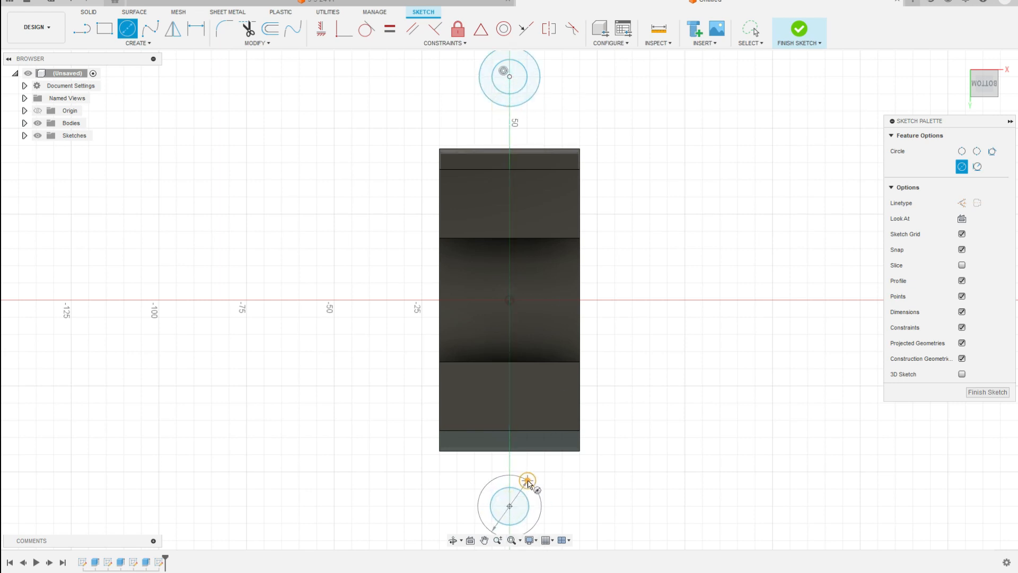
pyautogui.click(528, 481)
pyautogui.press('Escape')
# - Make the two inner lug circles equal to each other, and likewise the two outer circles
pyautogui.click(381, 29)
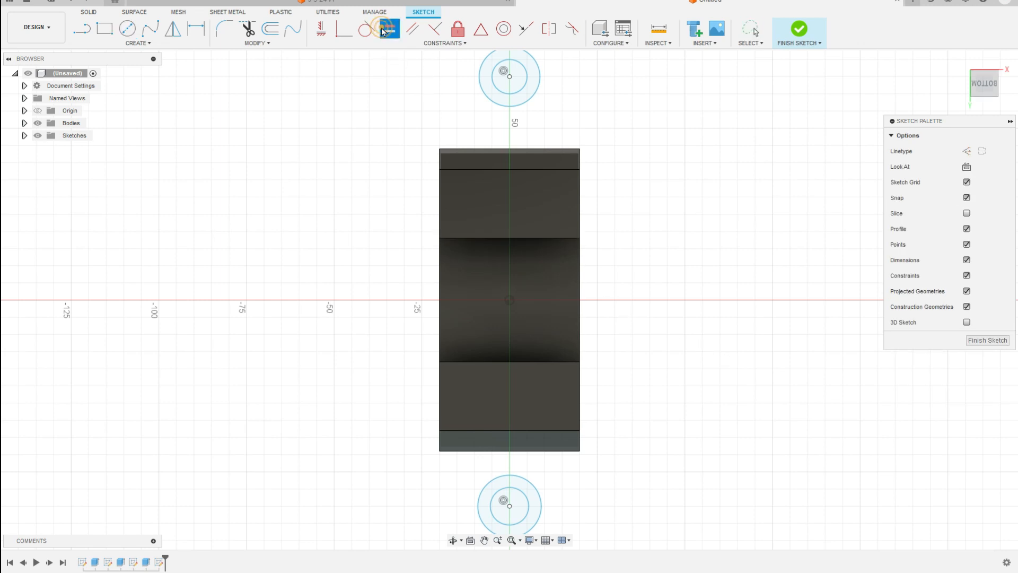
pyautogui.click(511, 93)
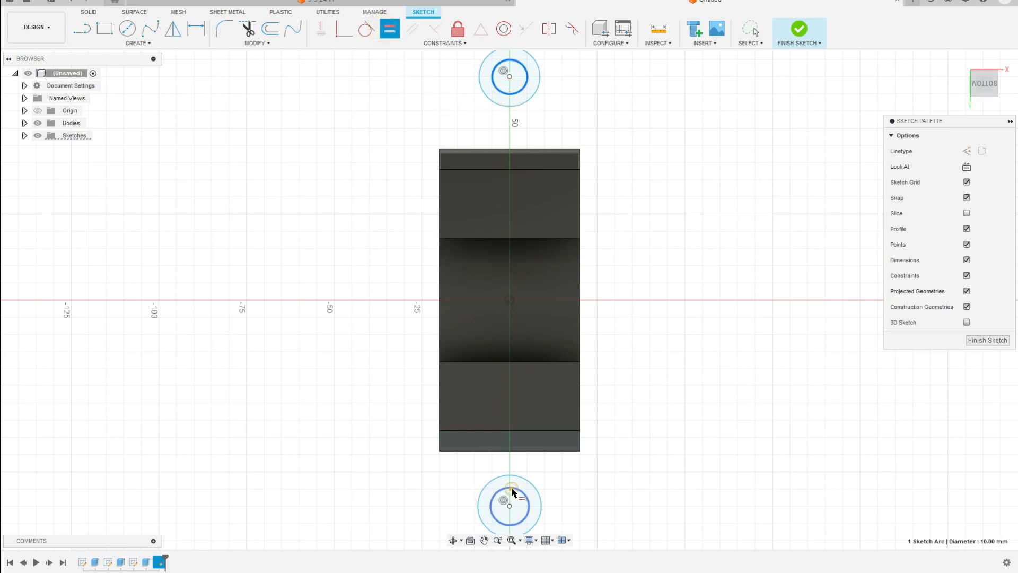
pyautogui.click(511, 487)
pyautogui.click(531, 482)
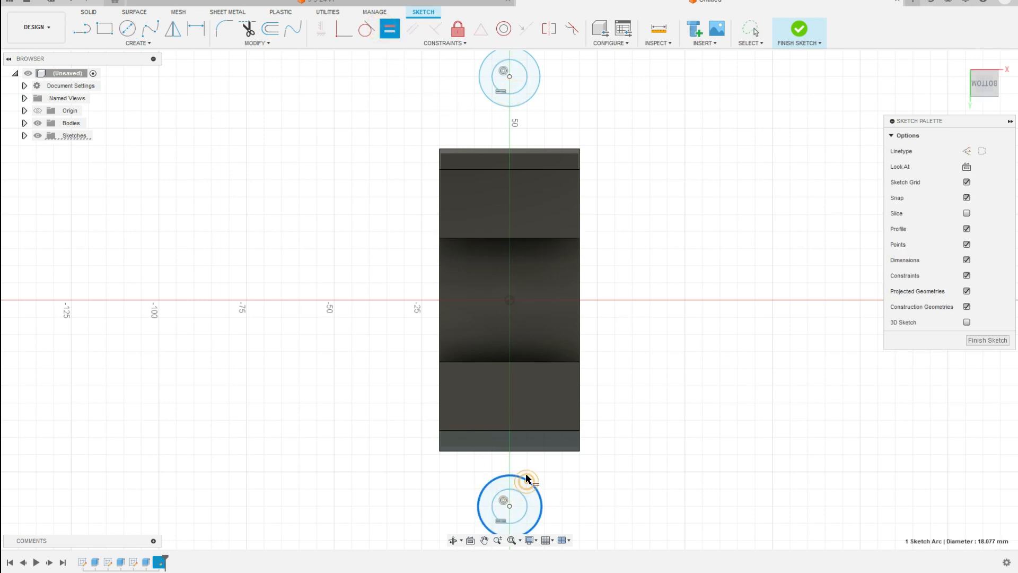
pyautogui.click(528, 101)
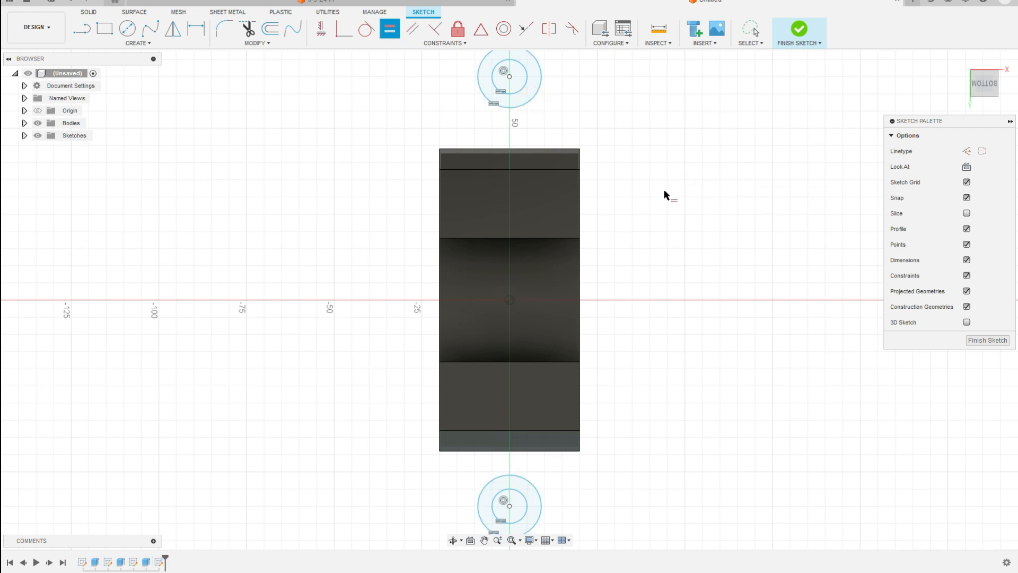
pyautogui.press('Escape')
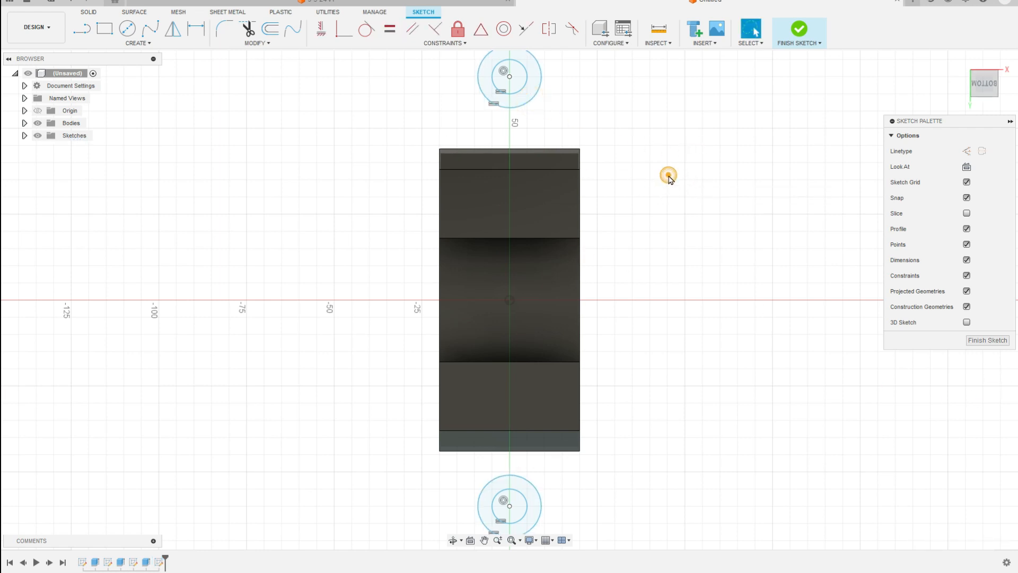
# - Check the lug size in the reference drawing and dimension the lug circles to 20 mm outer and 10 mm inner diameter
pyautogui.press('d')
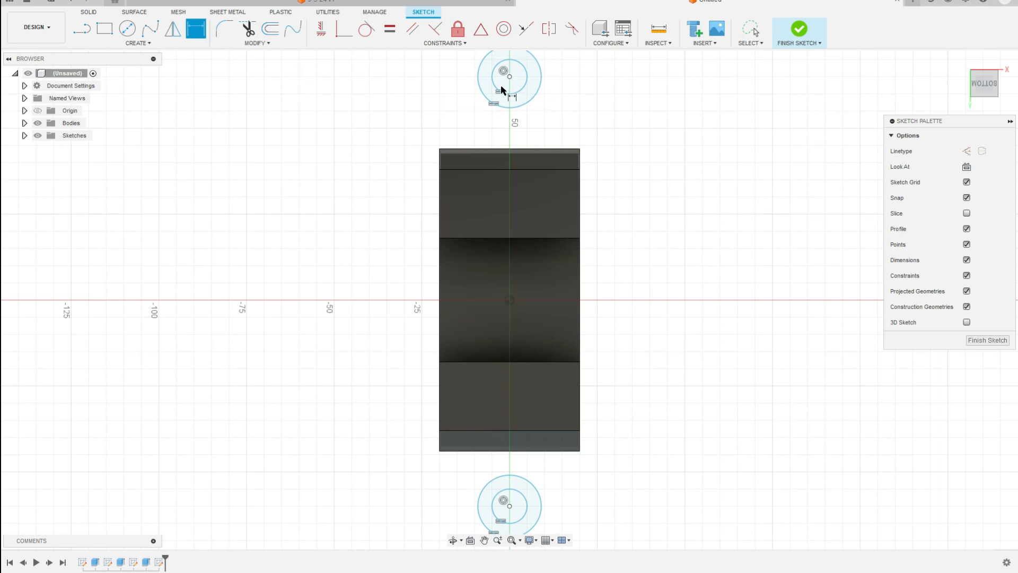
pyautogui.hotkey('alt', 'Tab')
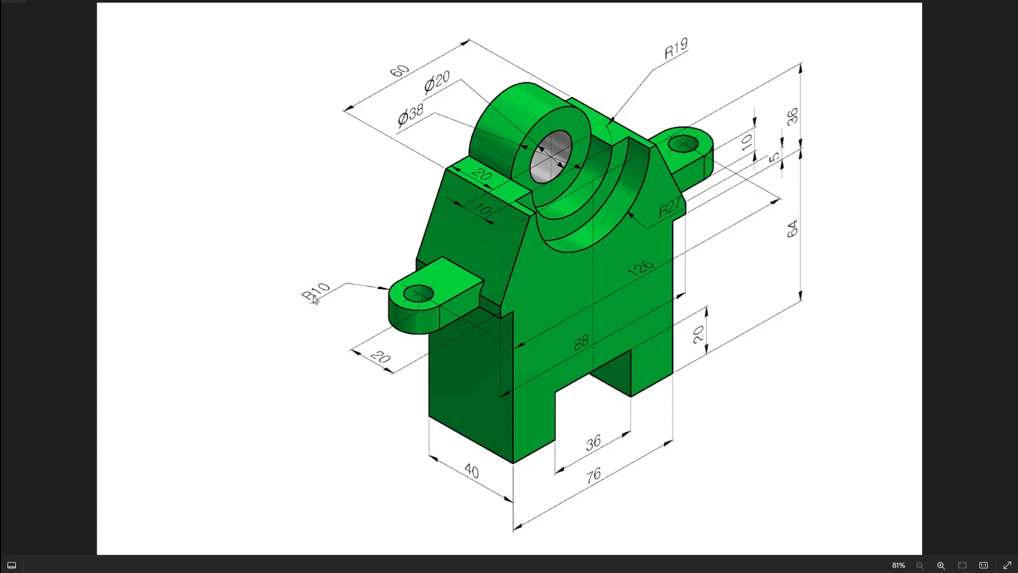
pyautogui.hotkey('alt', 'Tab')
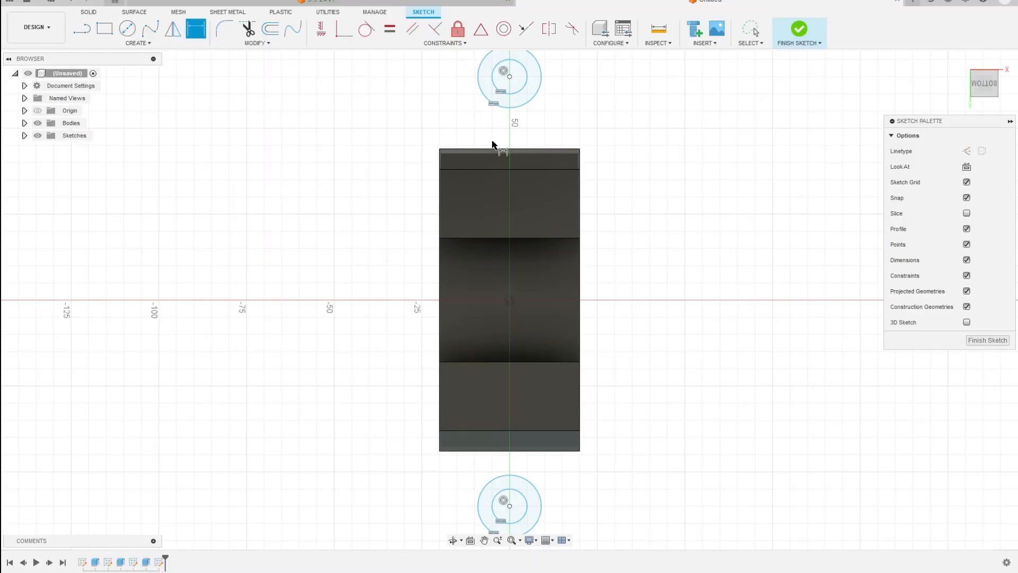
pyautogui.click(538, 91)
pyautogui.click(608, 84)
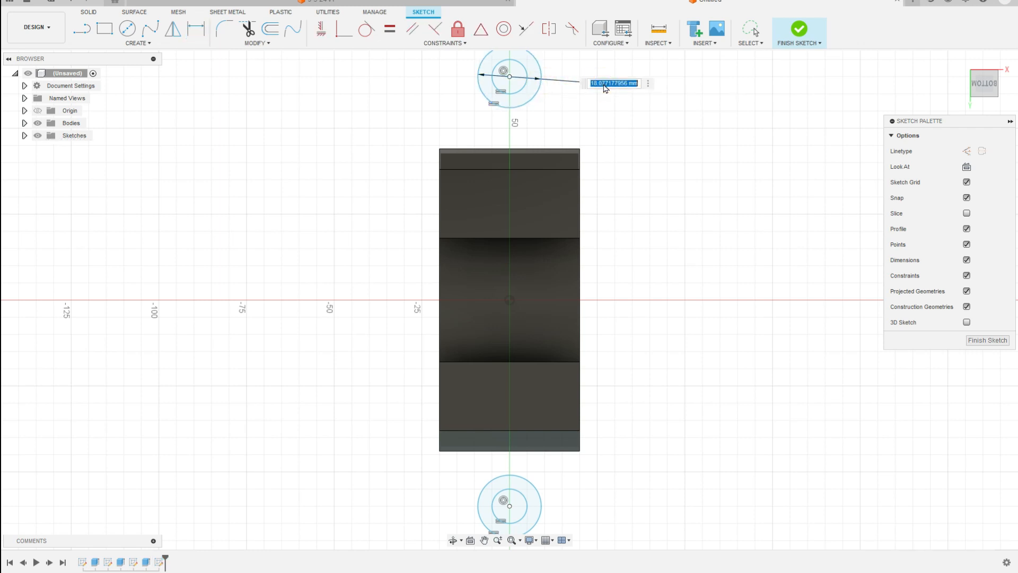
pyautogui.write('20')
pyautogui.press('Return')
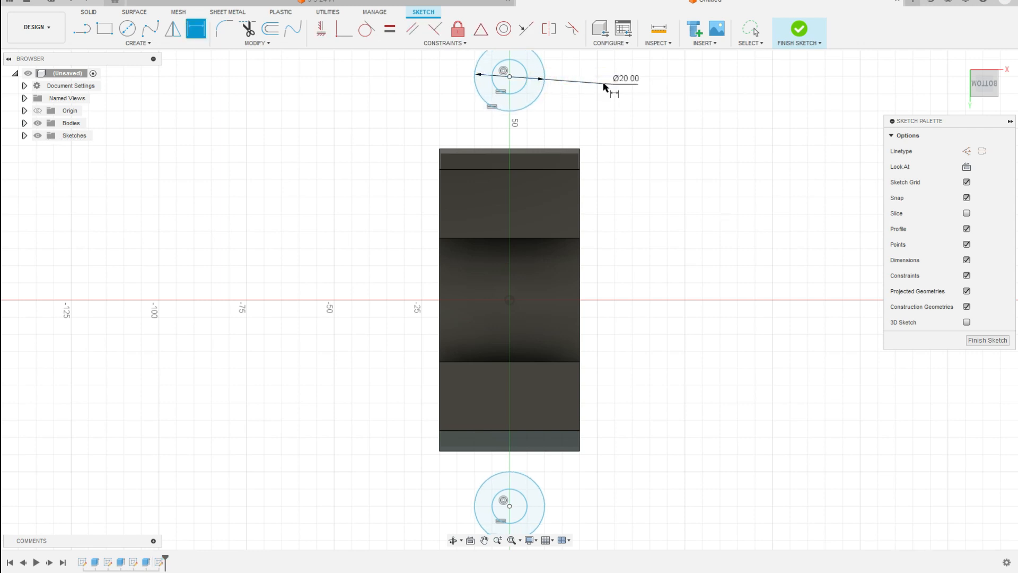
pyautogui.click(524, 68)
pyautogui.click(572, 70)
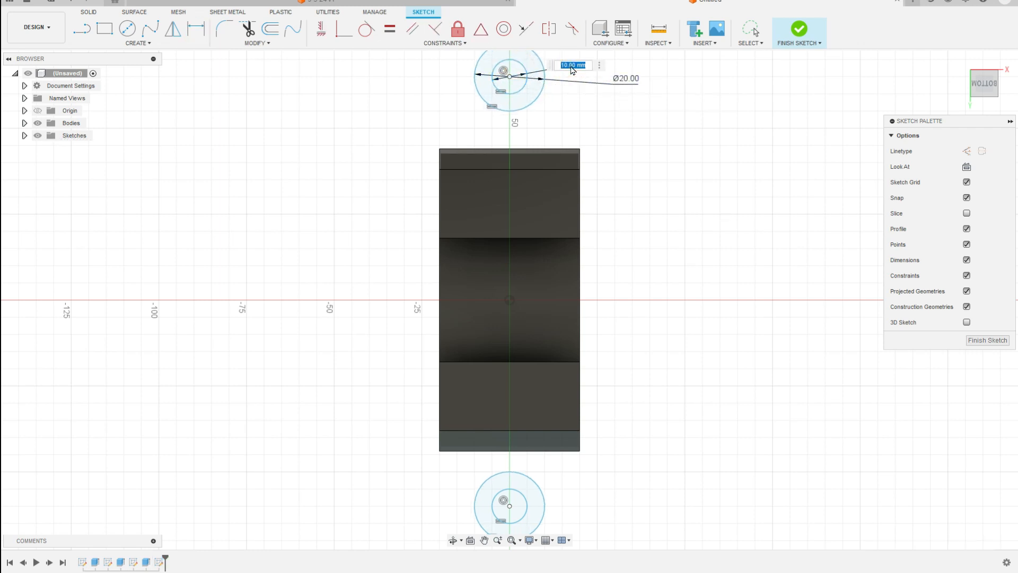
pyautogui.press('Return')
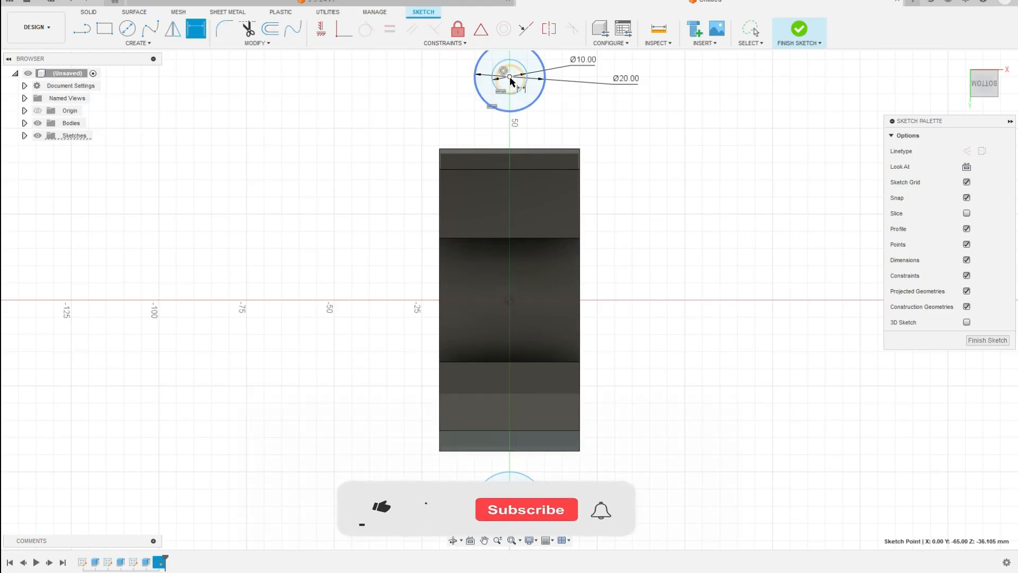
# - Set the distance between the two lug centres to 126 mm and one centre's distance from the origin to 126/2
pyautogui.click(510, 78)
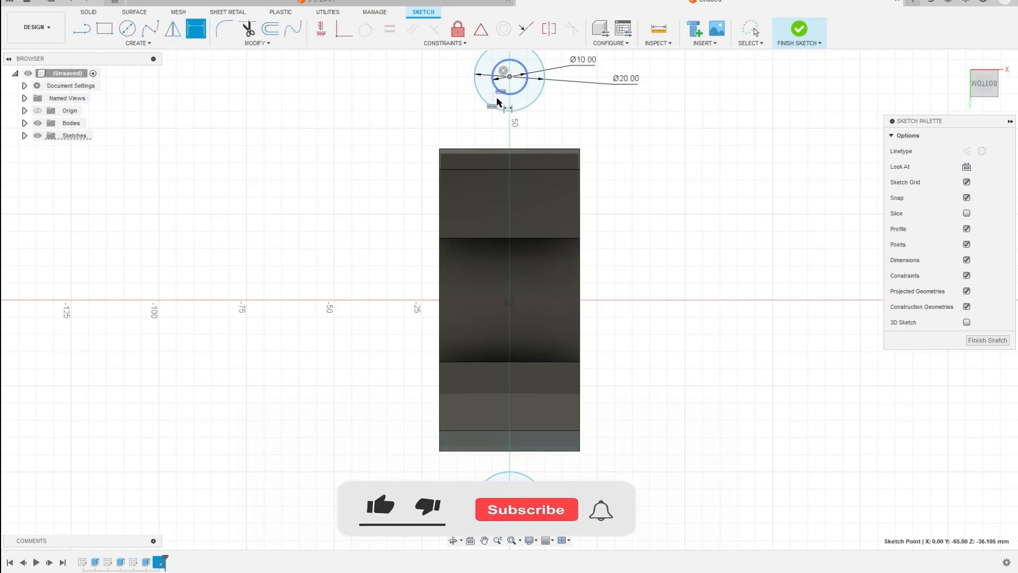
pyautogui.click(510, 505)
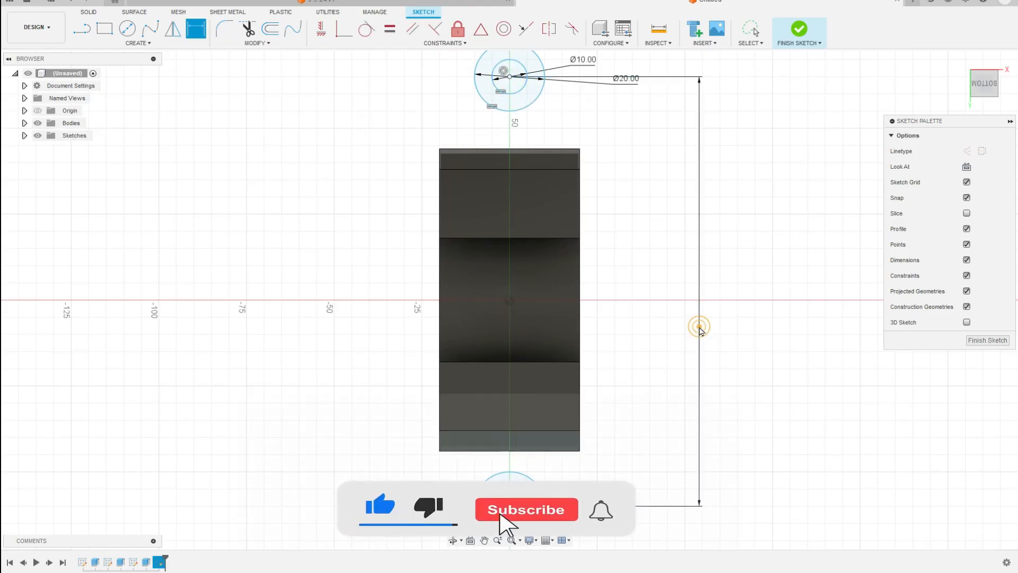
pyautogui.click(700, 325)
pyautogui.write('126')
pyautogui.press('Return')
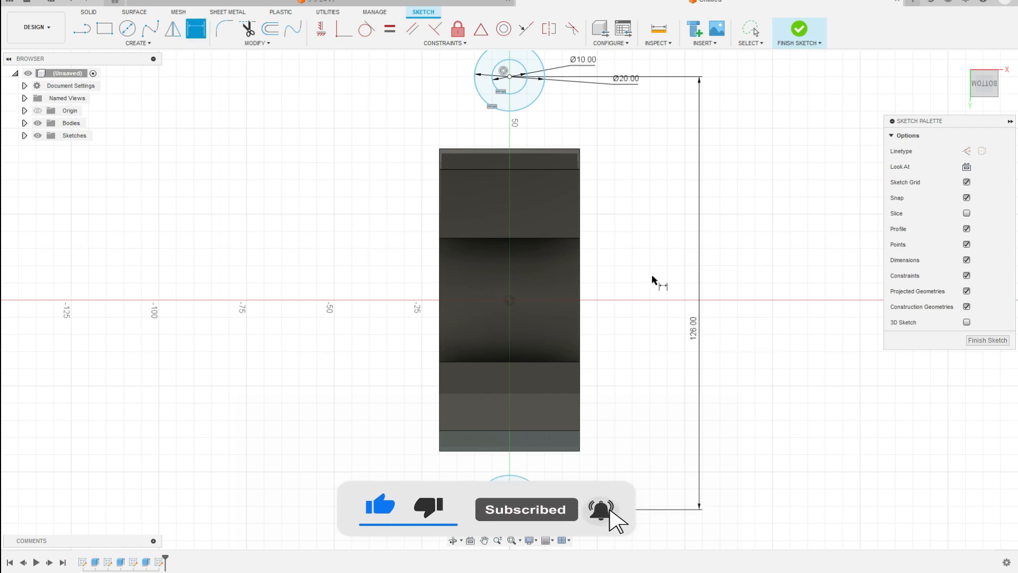
pyautogui.click(510, 300)
pyautogui.click(679, 253)
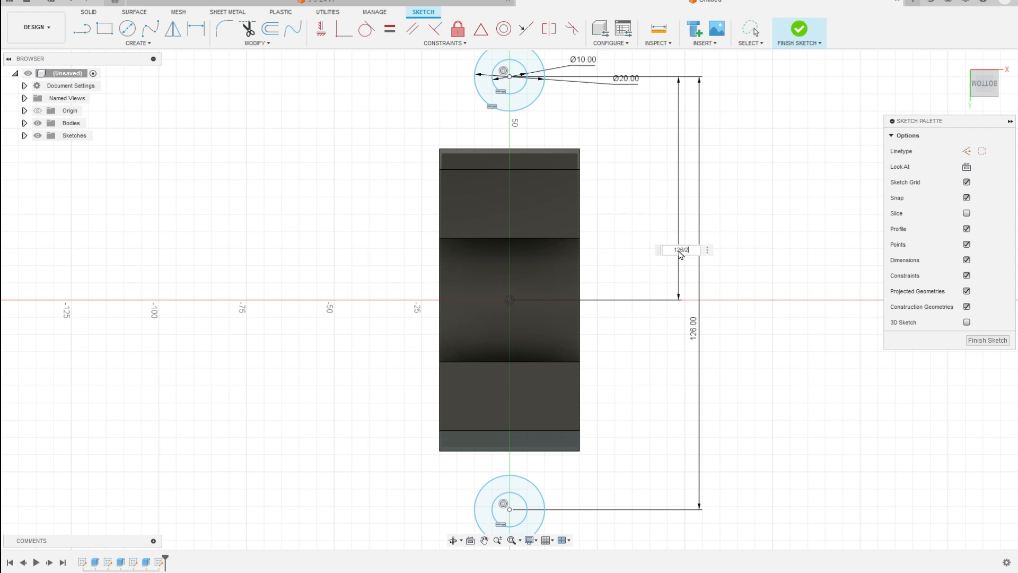
pyautogui.press('Return')
# - Draw three lines joining one lug's outer circle tangentially to the body, with 20 mm sides and a 20 mm edge inside the ledge
pyautogui.scroll(-2, 644, 205)
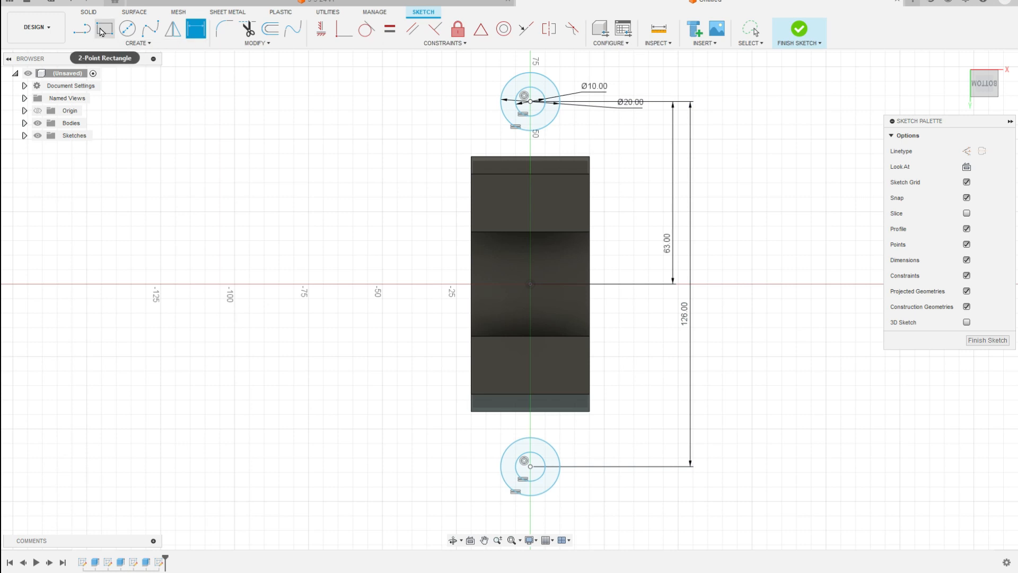
pyautogui.click(82, 28)
pyautogui.scroll(5, 559, 469)
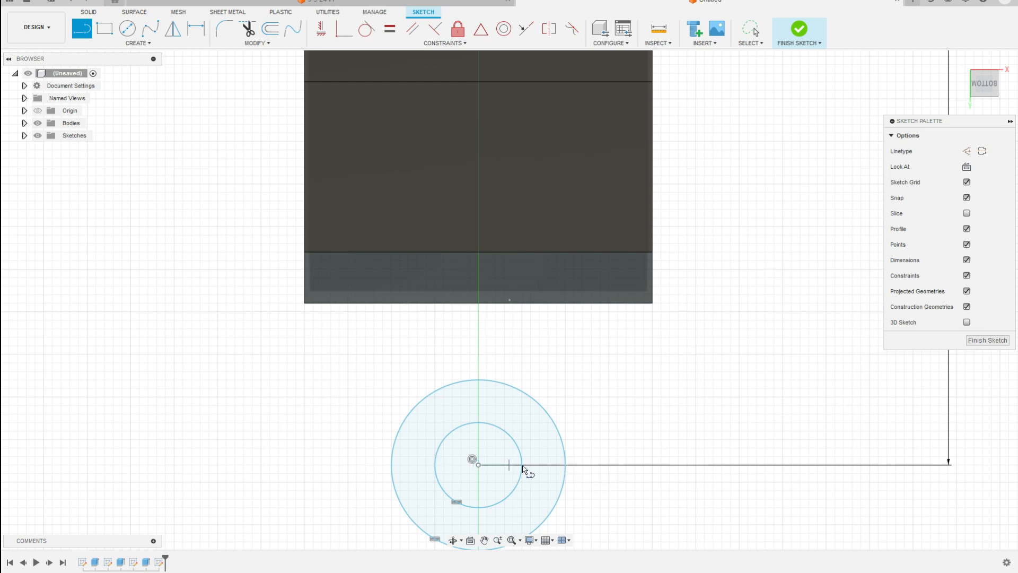
pyautogui.click(567, 466)
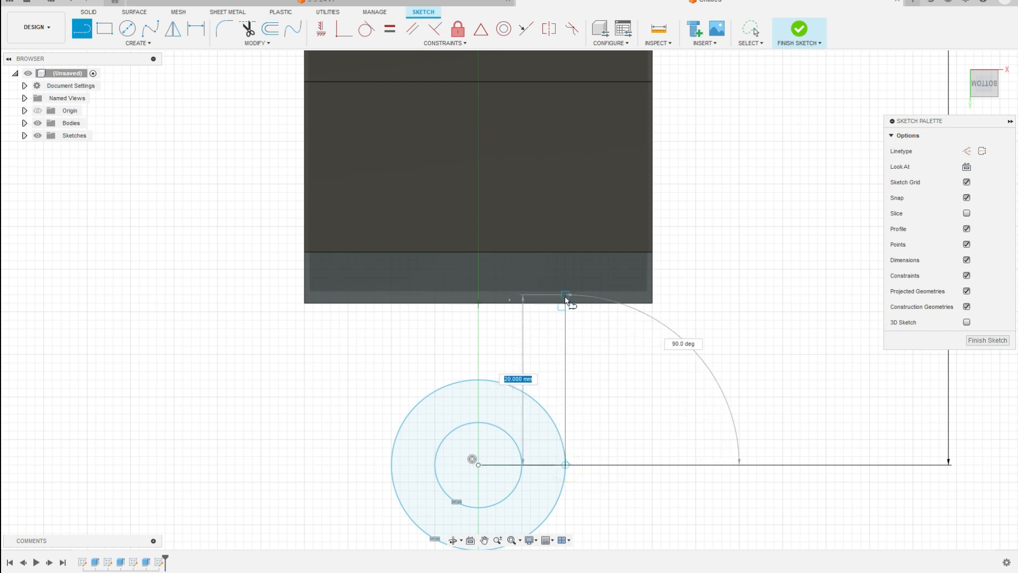
pyautogui.click(566, 295)
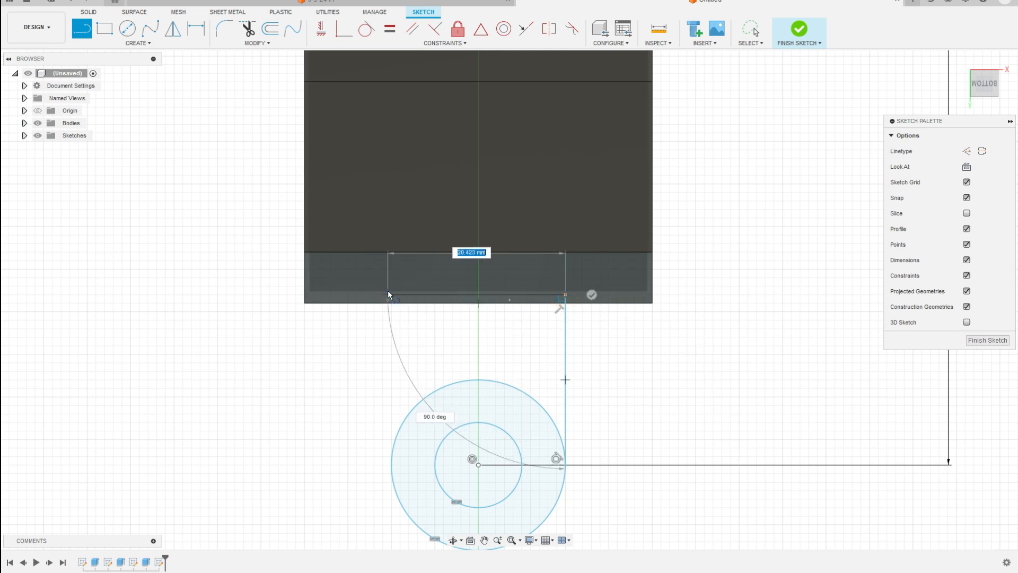
pyautogui.click(391, 295)
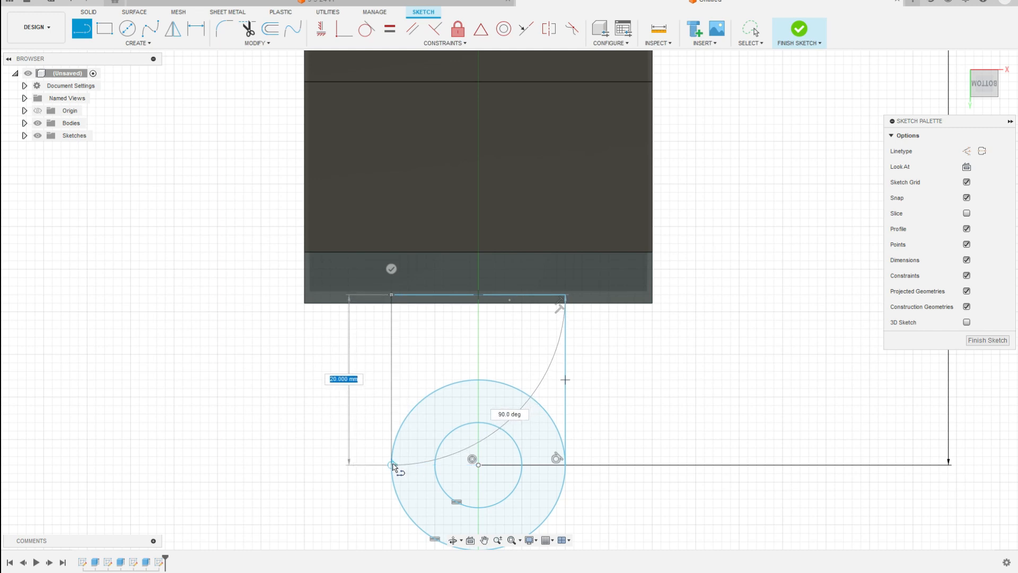
pyautogui.click(392, 465)
# - Draw a line about 73 mm long across the body through the origin along the X axis and make it construction geometry
pyautogui.scroll(-5, 625, 297)
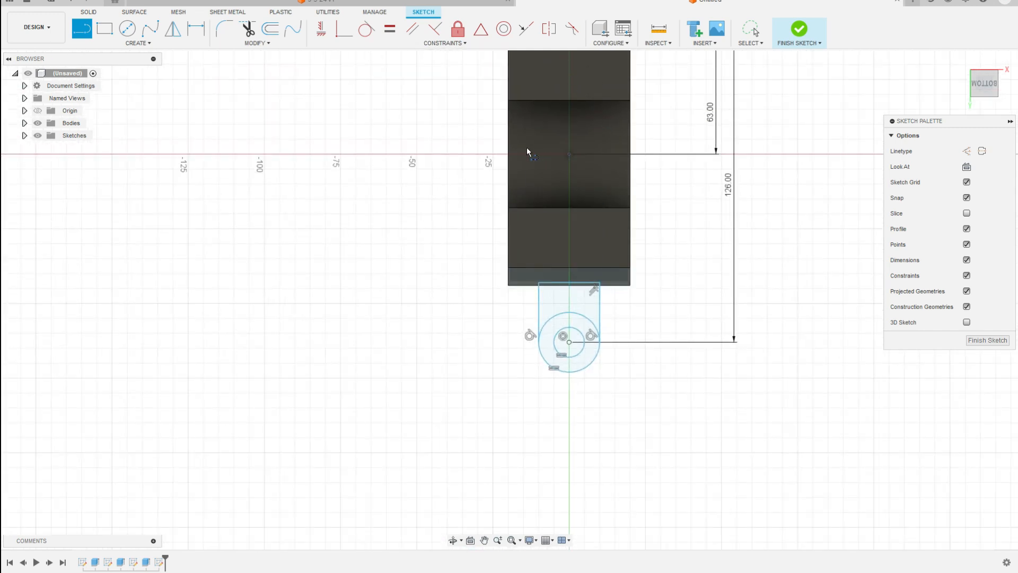
pyautogui.click(463, 154)
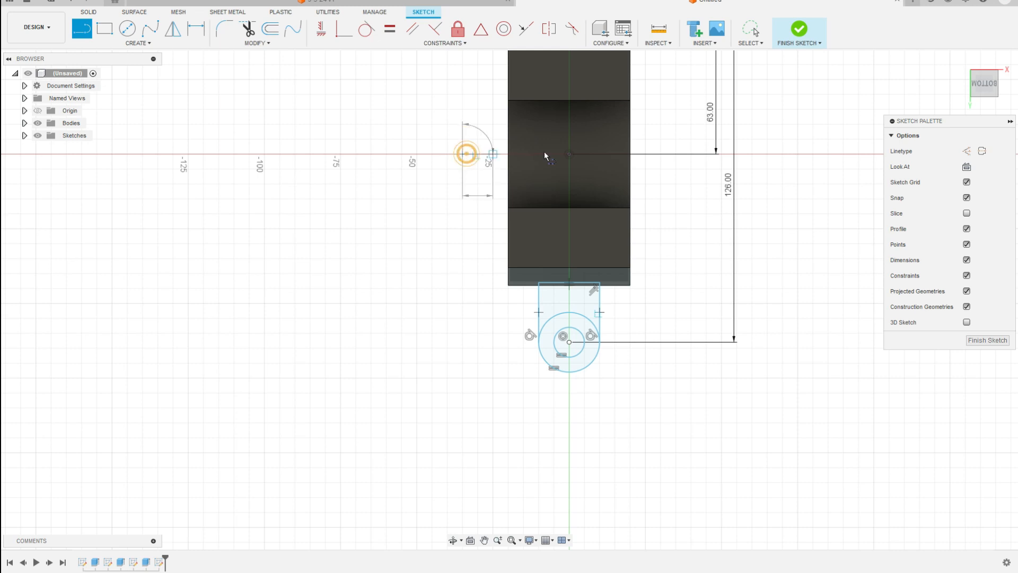
pyautogui.click(684, 154)
pyautogui.press('Escape')
pyautogui.click(481, 154)
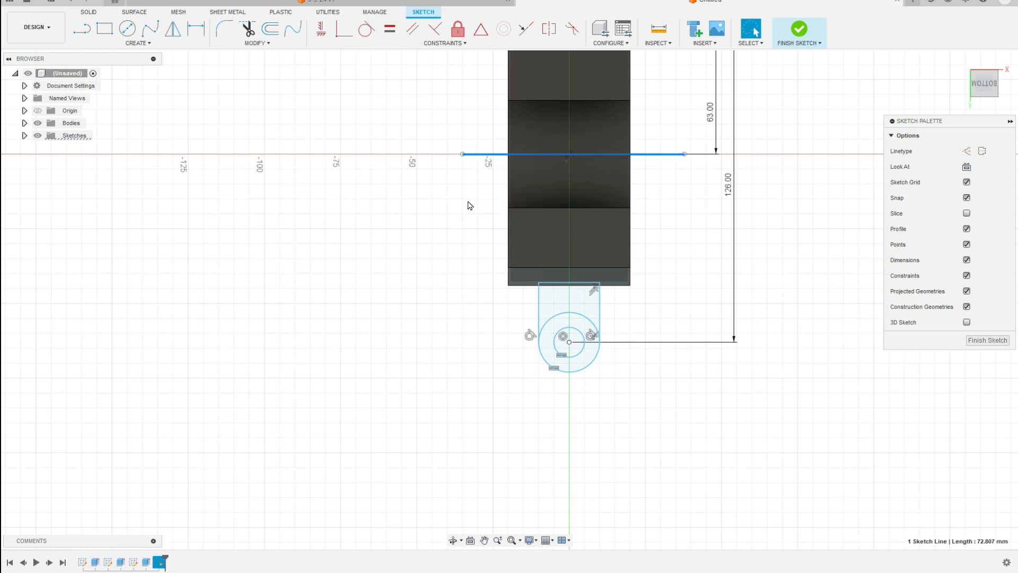
pyautogui.rightClick(474, 154)
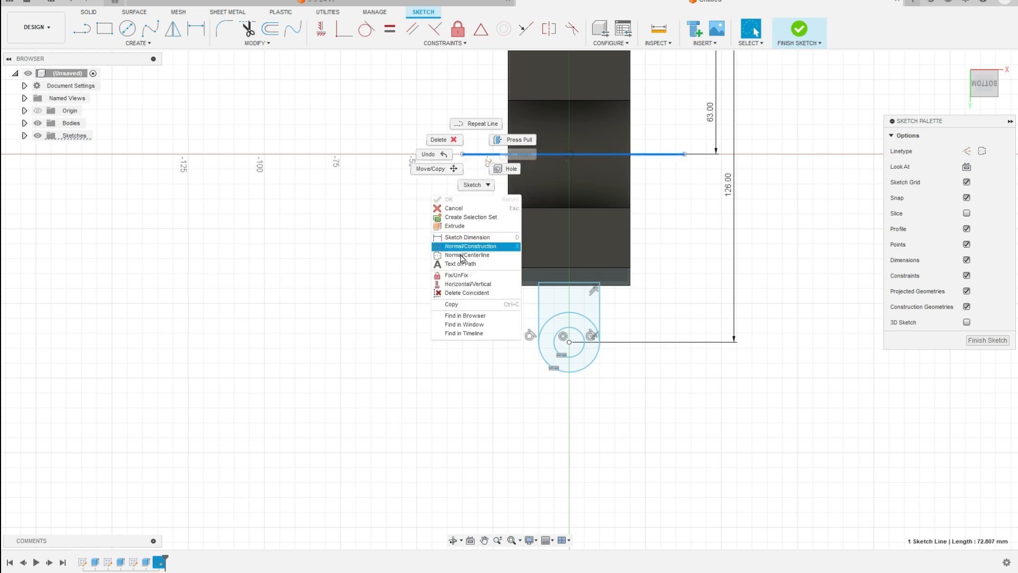
pyautogui.click(461, 246)
pyautogui.click(424, 255)
# - Mirror the three lug lines about the construction line to the opposite end of the body
pyautogui.scroll(-3, 480, 238)
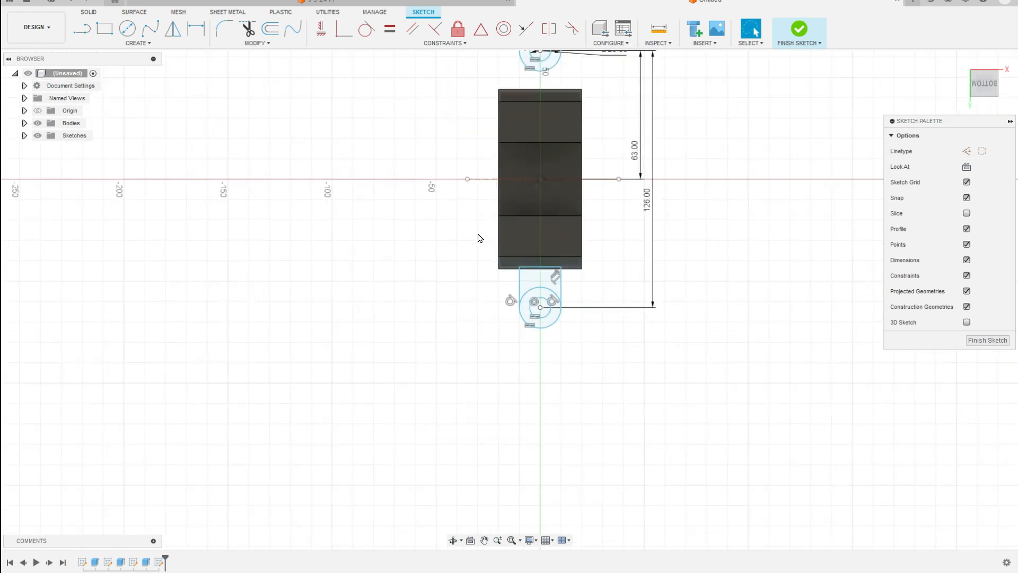
pyautogui.scroll(-1, 480, 238)
pyautogui.click(159, 42)
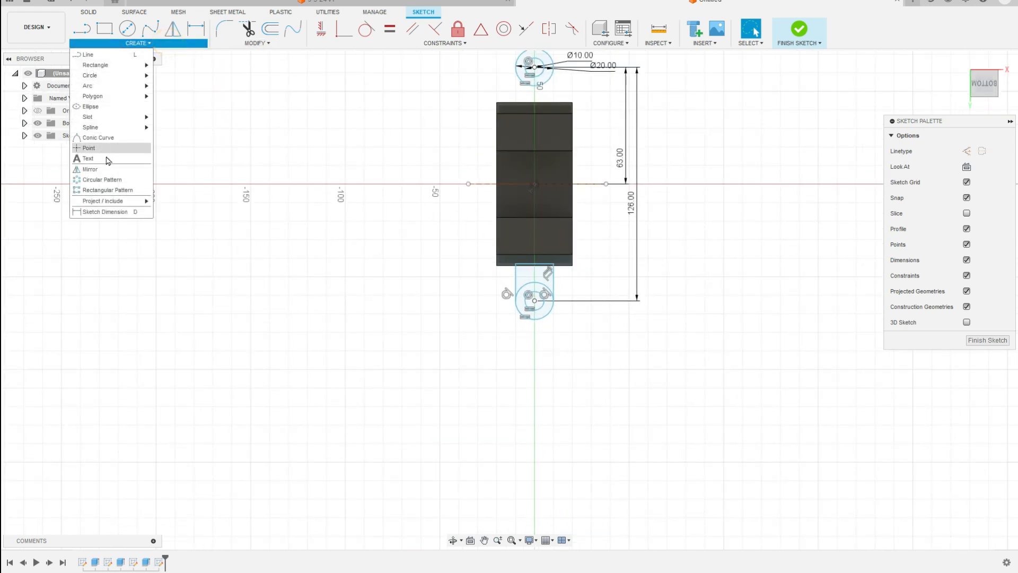
pyautogui.click(102, 169)
pyautogui.click(553, 283)
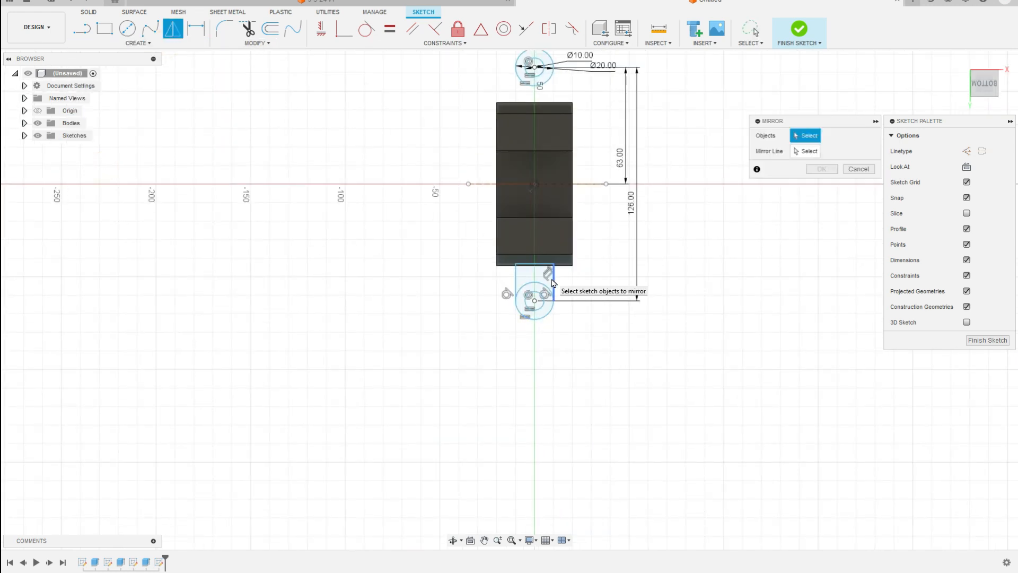
pyautogui.click(531, 265)
pyautogui.click(515, 281)
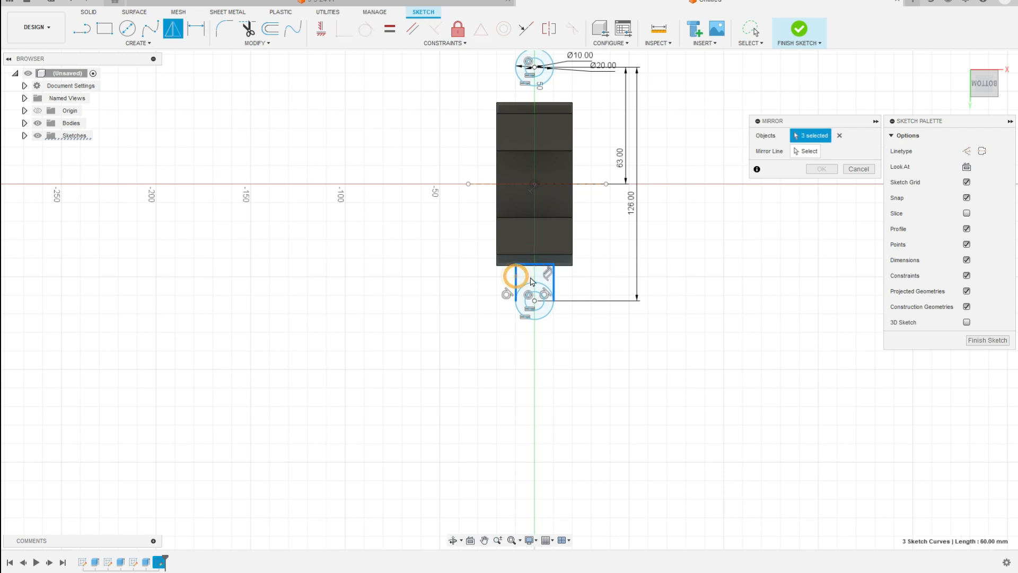
pyautogui.click(806, 152)
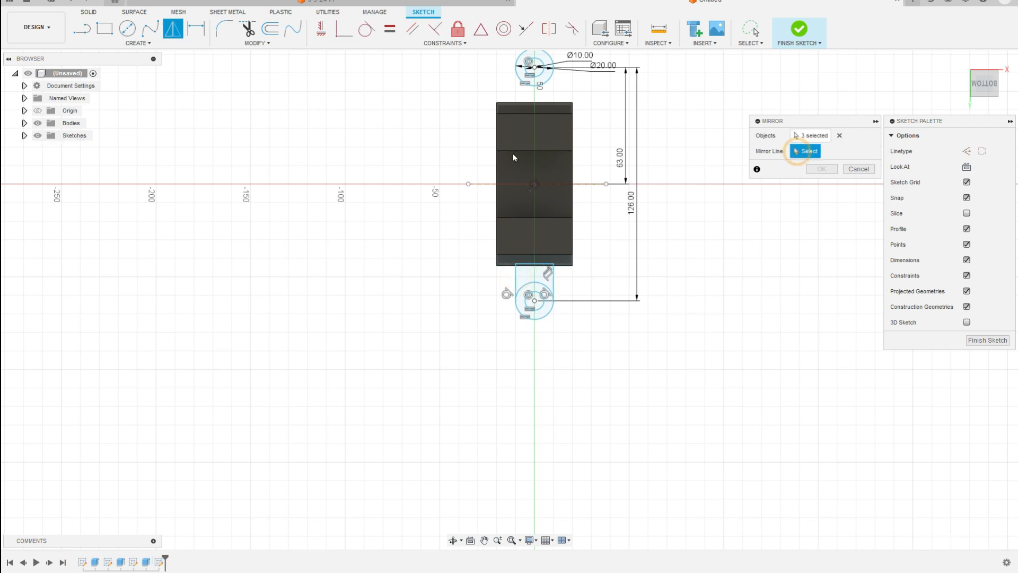
pyautogui.click(514, 184)
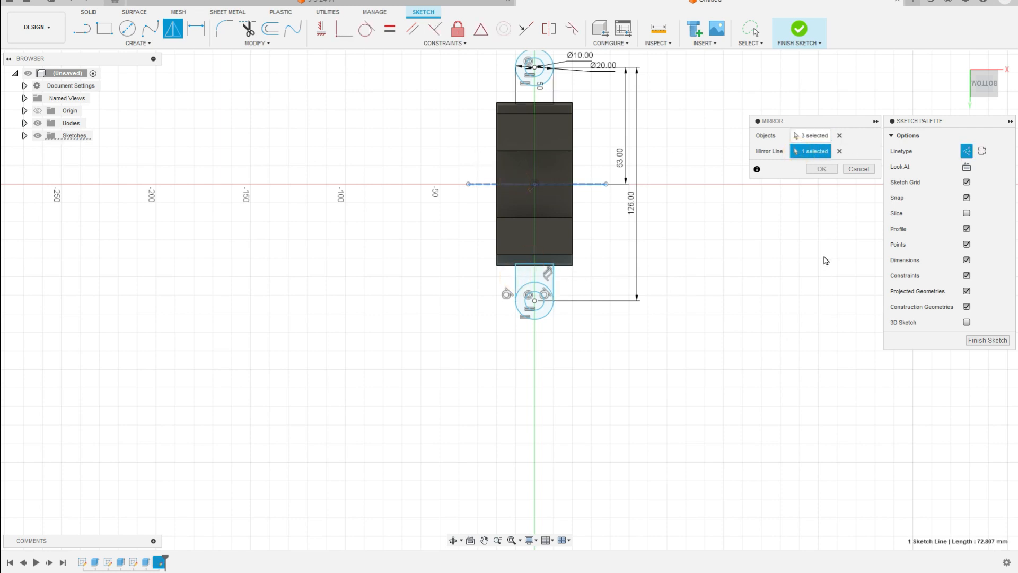
pyautogui.click(822, 169)
pyautogui.click(251, 110)
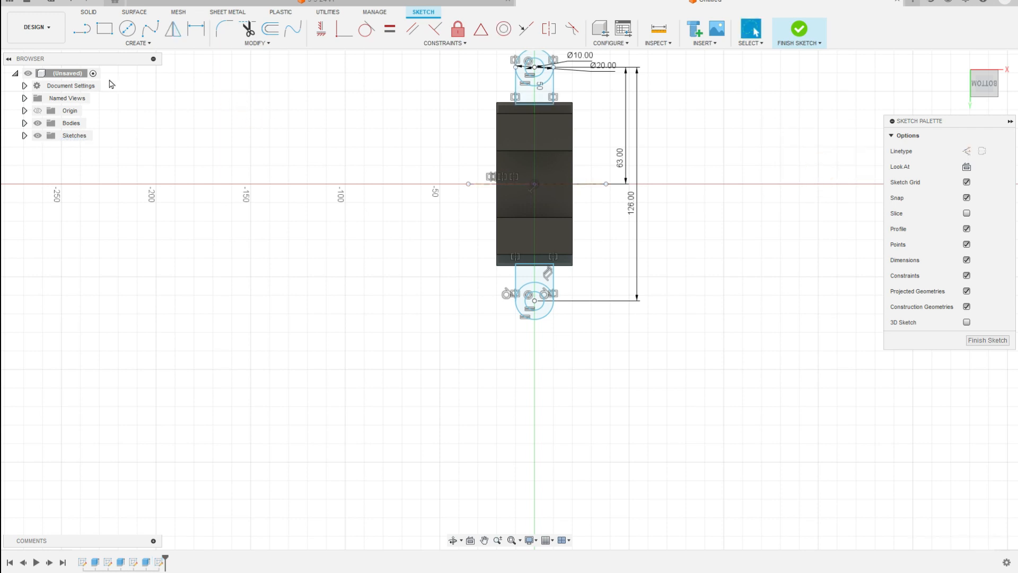
# - Try to dimension the gap between the lug's inner edge and the body's end edge, and undo that dimension
pyautogui.press('d')
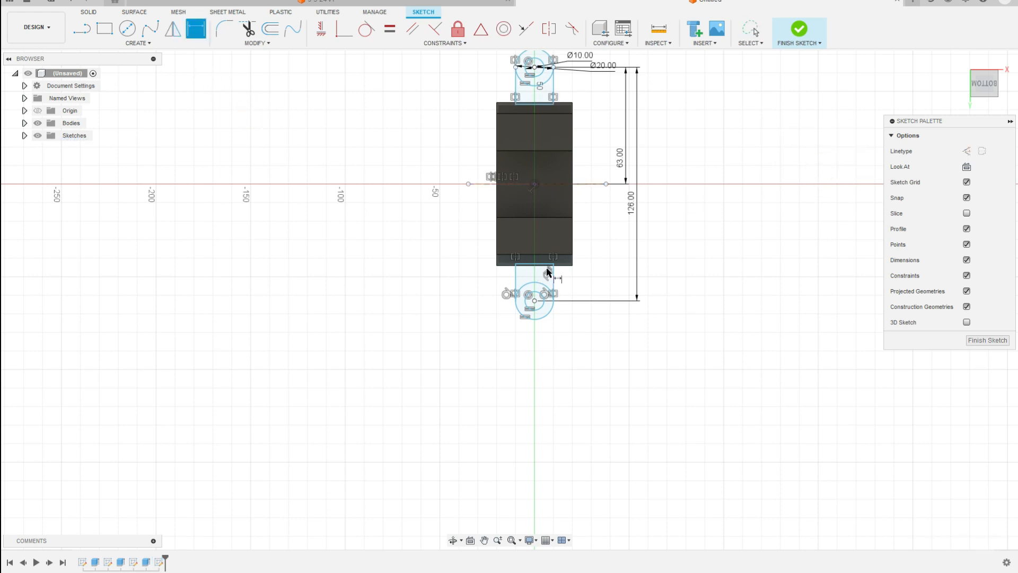
pyautogui.scroll(10, 562, 273)
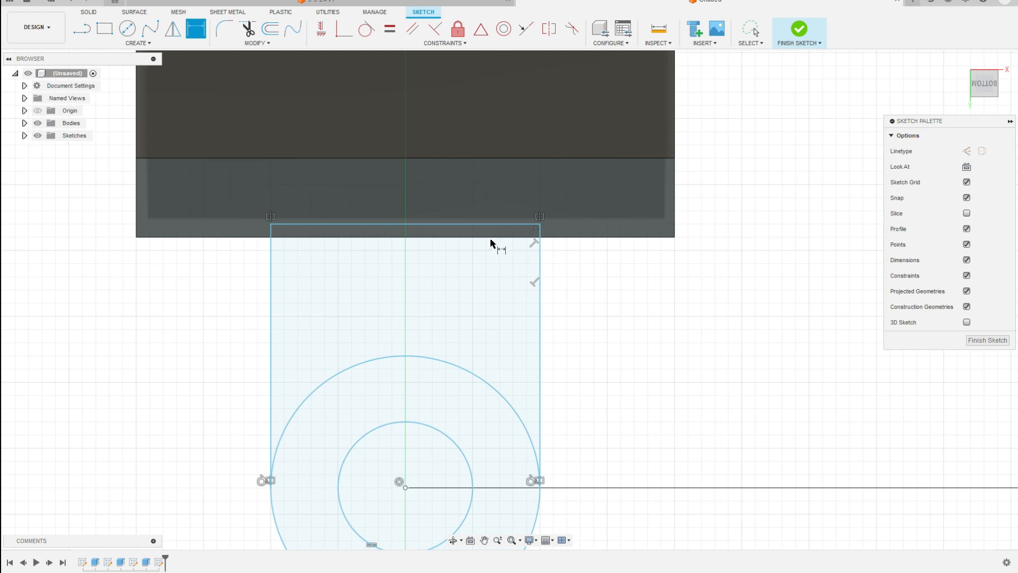
pyautogui.click(490, 236)
pyautogui.click(486, 224)
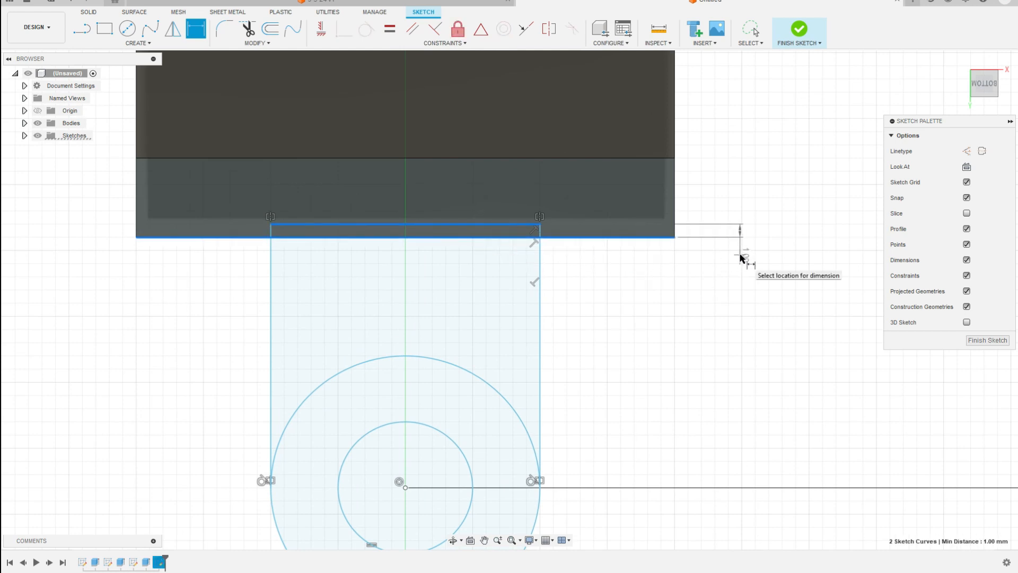
pyautogui.click(741, 258)
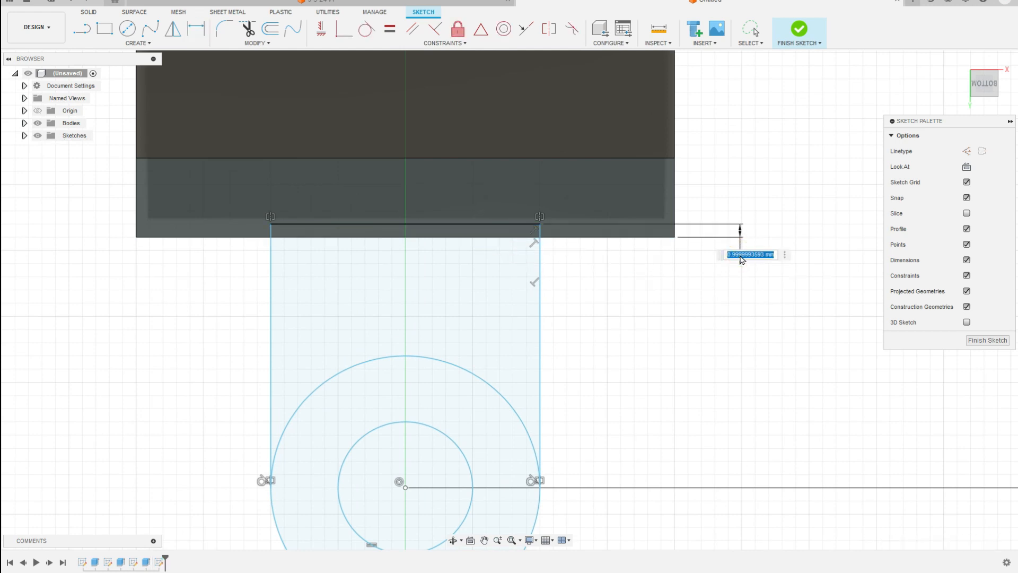
pyautogui.press('Return')
pyautogui.press('Escape')
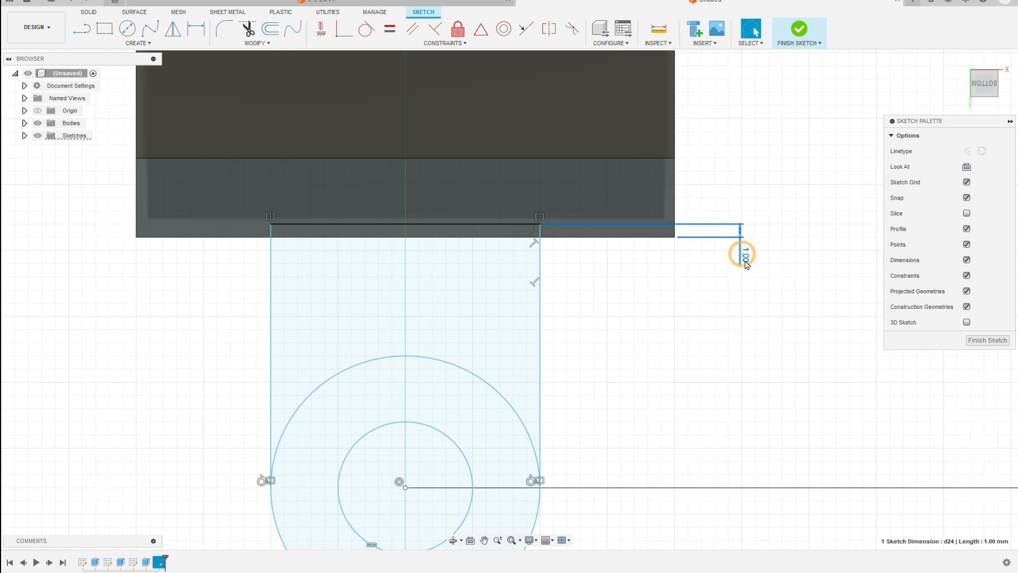
pyautogui.hotkey('ctrl', 'z')
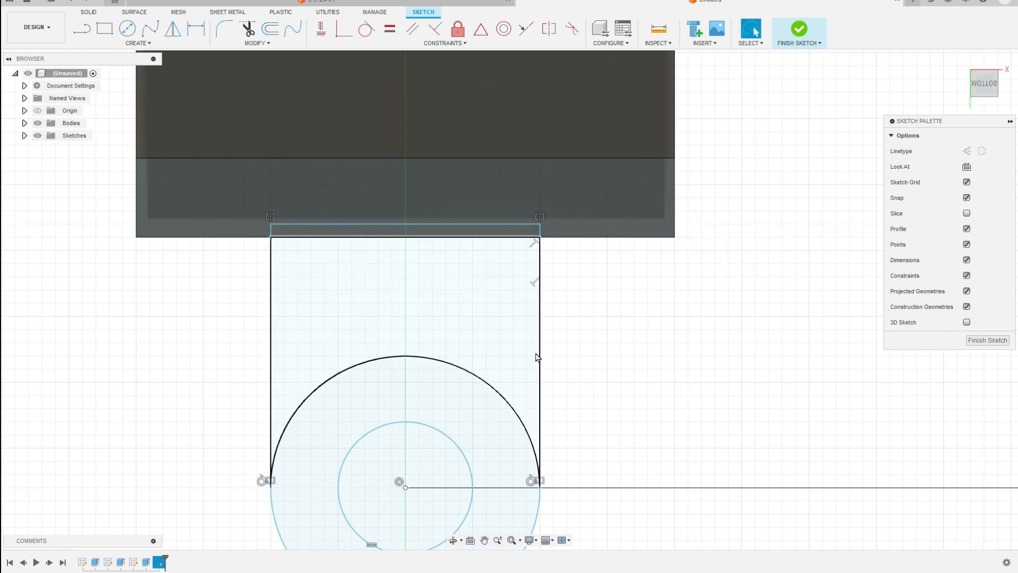
# - Set the length of the lug's straight side to 21 mm so that it reaches further into the body
pyautogui.press('d')
pyautogui.click(540, 348)
pyautogui.click(733, 314)
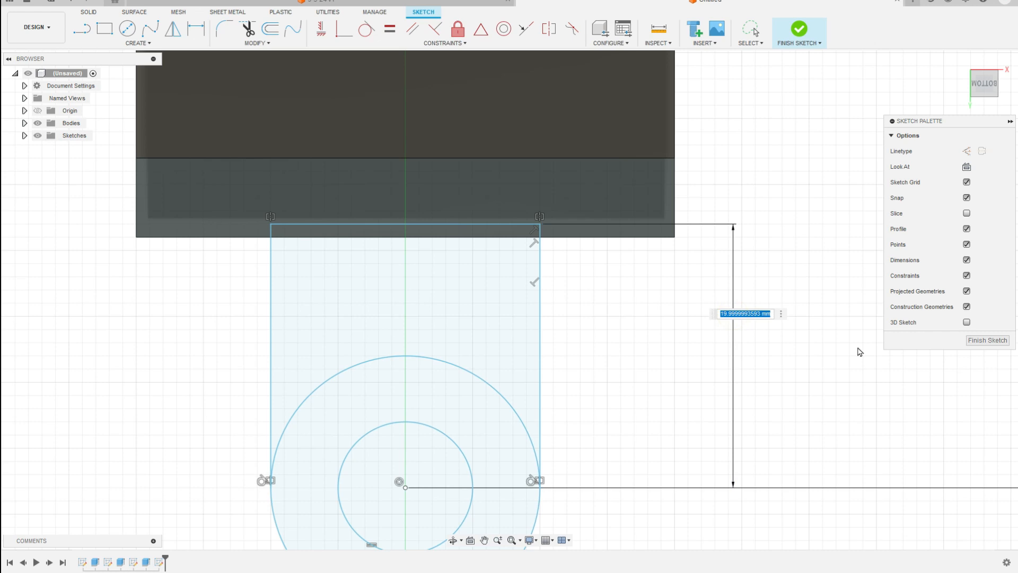
pyautogui.write('21')
pyautogui.press('Return')
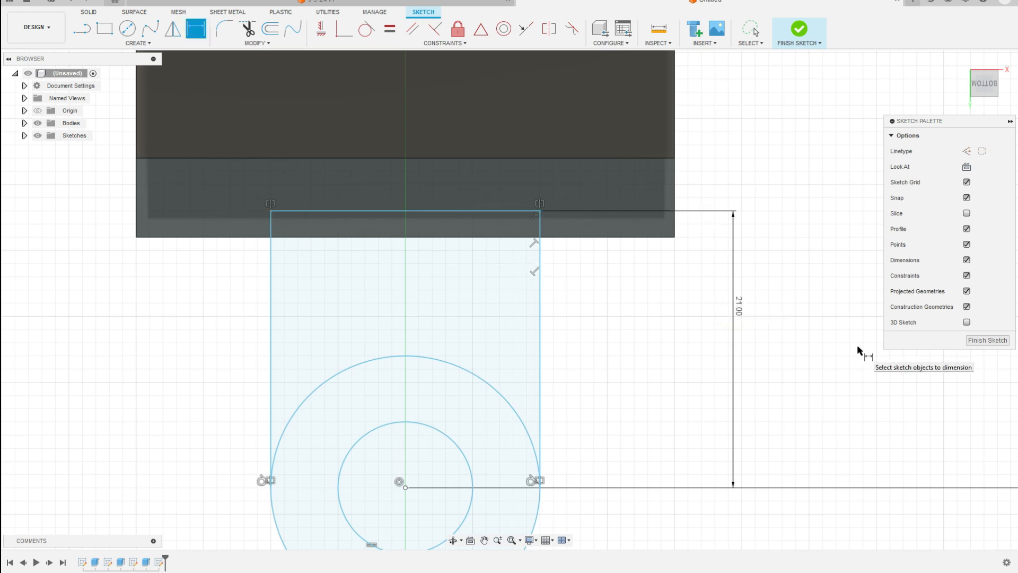
# - Finish the lug sketch and extrude the four profiles of both lugs by -15 mm, joined to the body
pyautogui.click(981, 340)
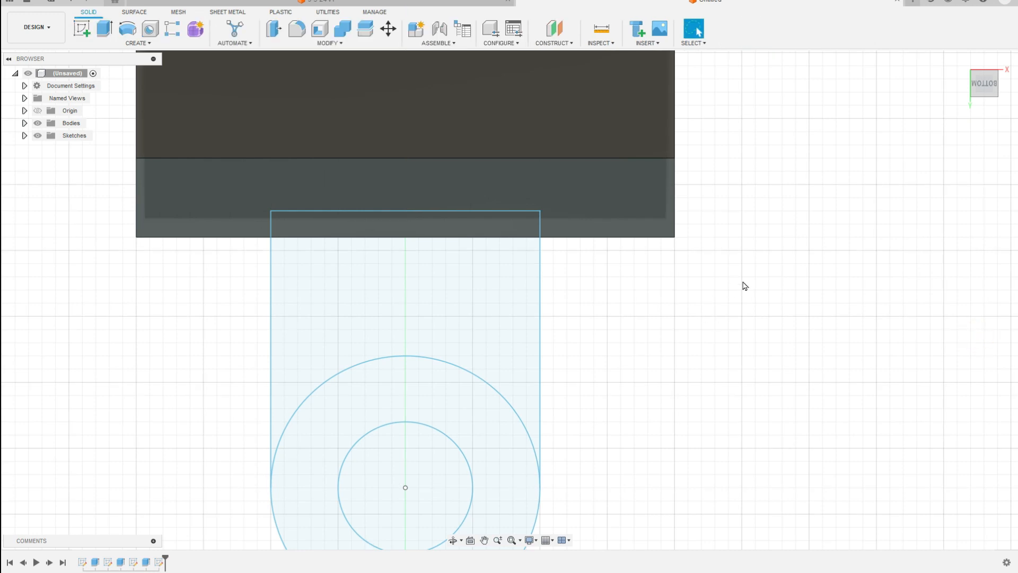
pyautogui.click(960, 60)
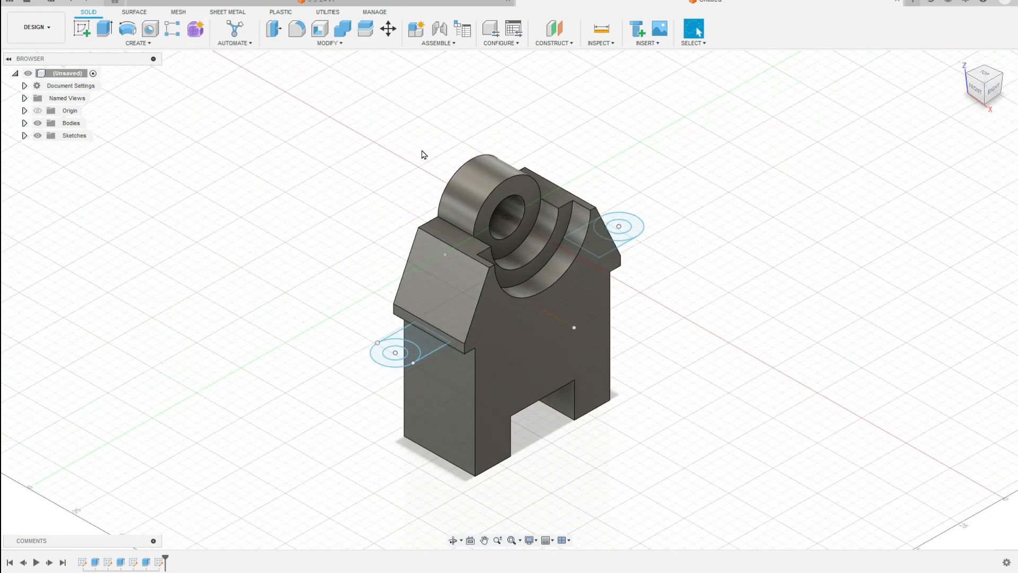
pyautogui.click(106, 29)
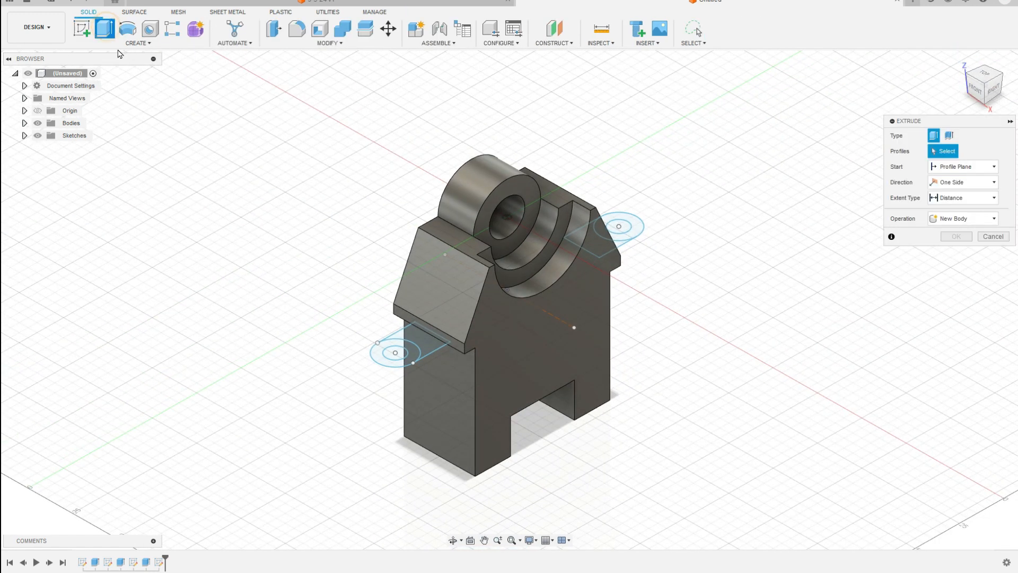
pyautogui.click(632, 233)
pyautogui.click(585, 234)
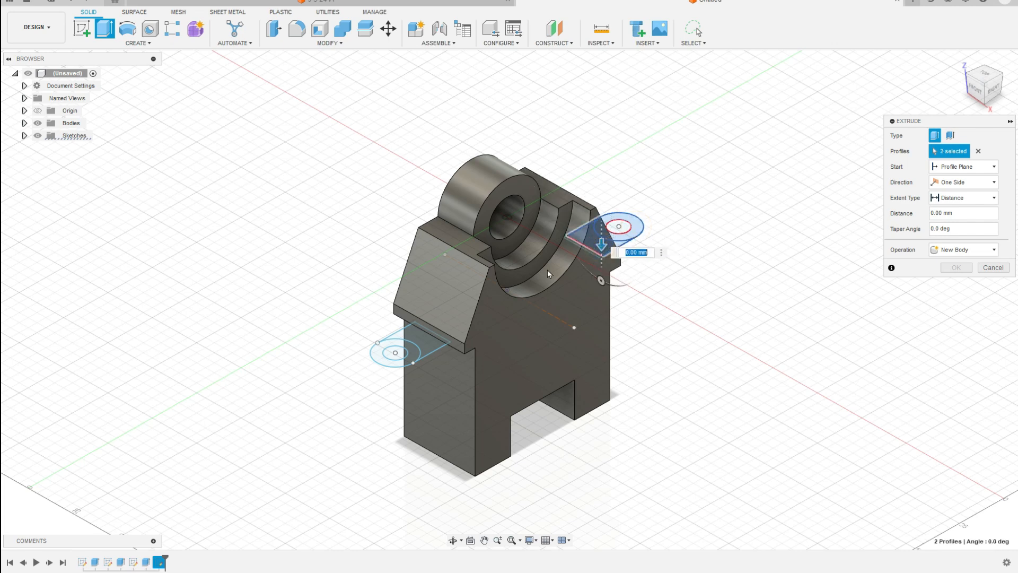
pyautogui.click(416, 339)
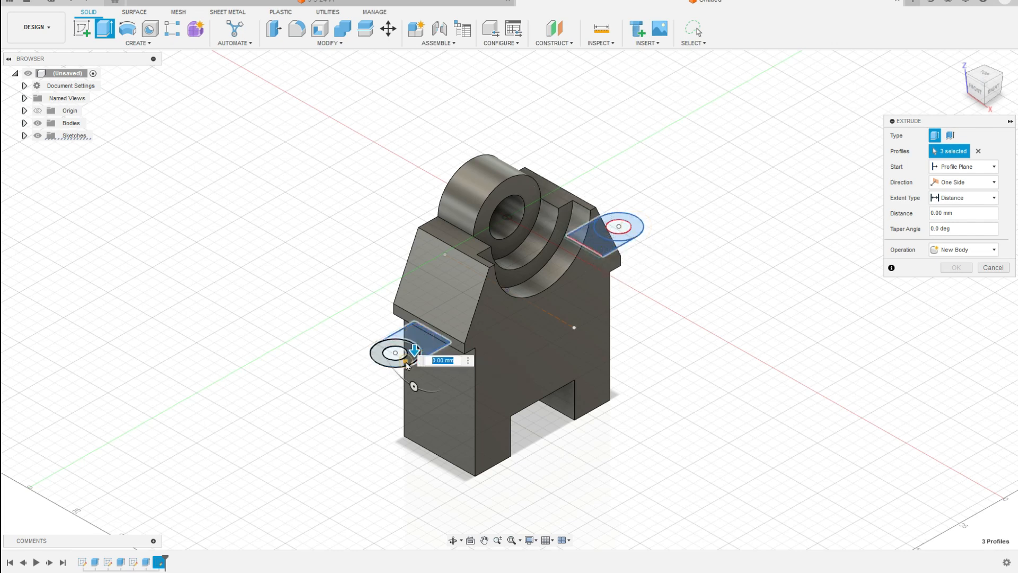
pyautogui.click(406, 364)
pyautogui.write('-15')
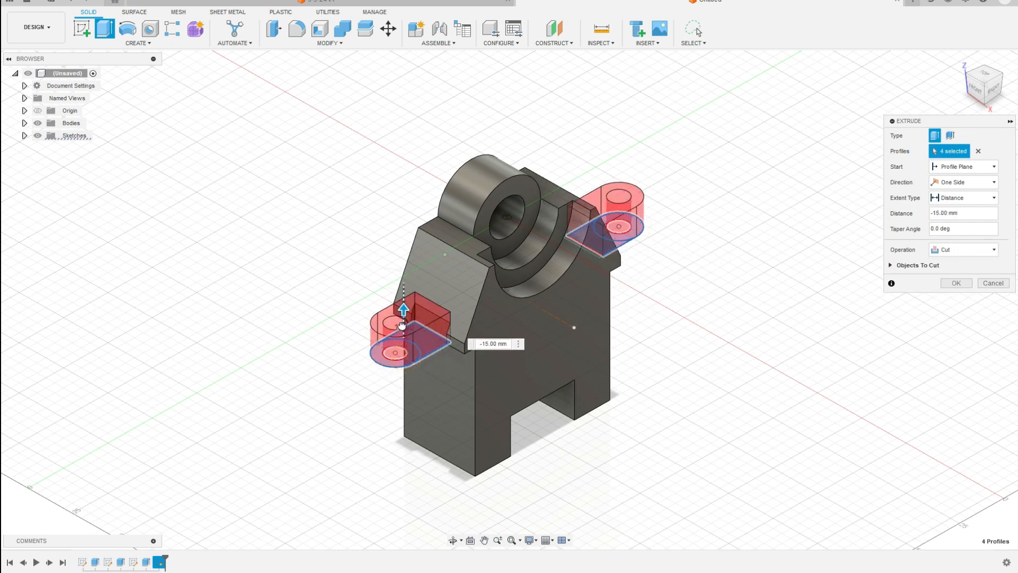
pyautogui.click(945, 249)
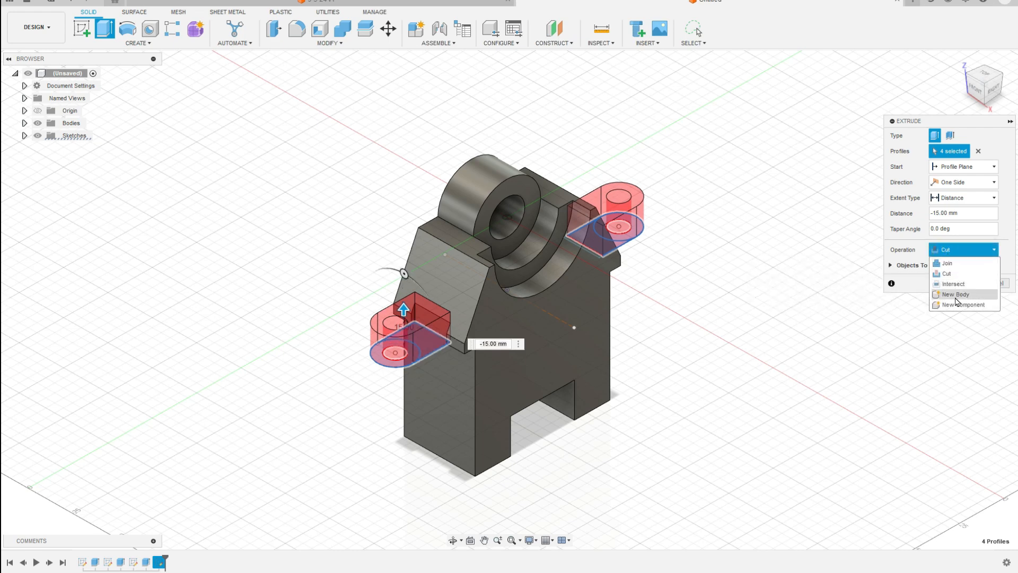
pyautogui.click(947, 263)
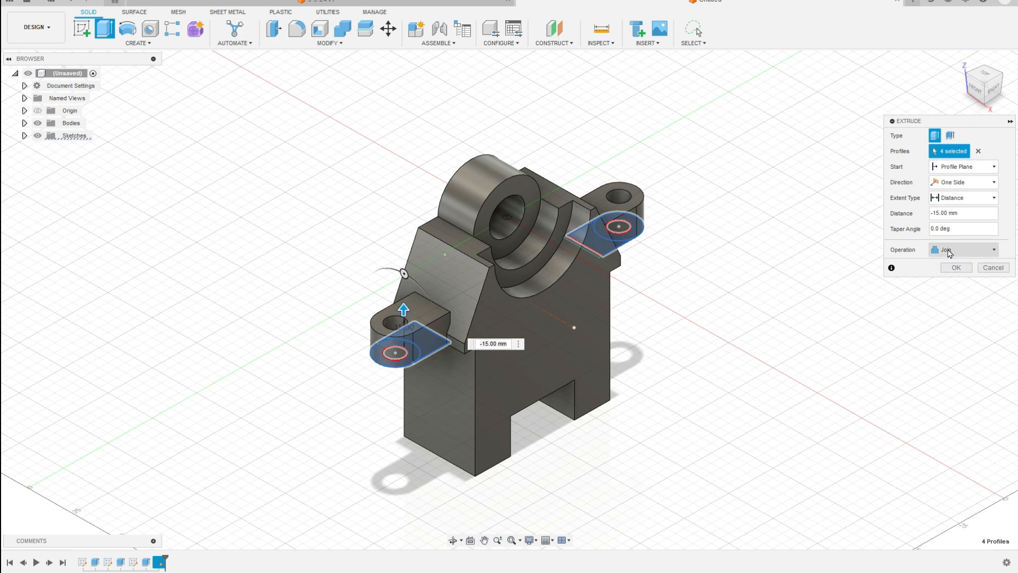
# - Set the lug extrusion distance to -10 mm, complete it and compare the model with the reference drawing
pyautogui.click(964, 212)
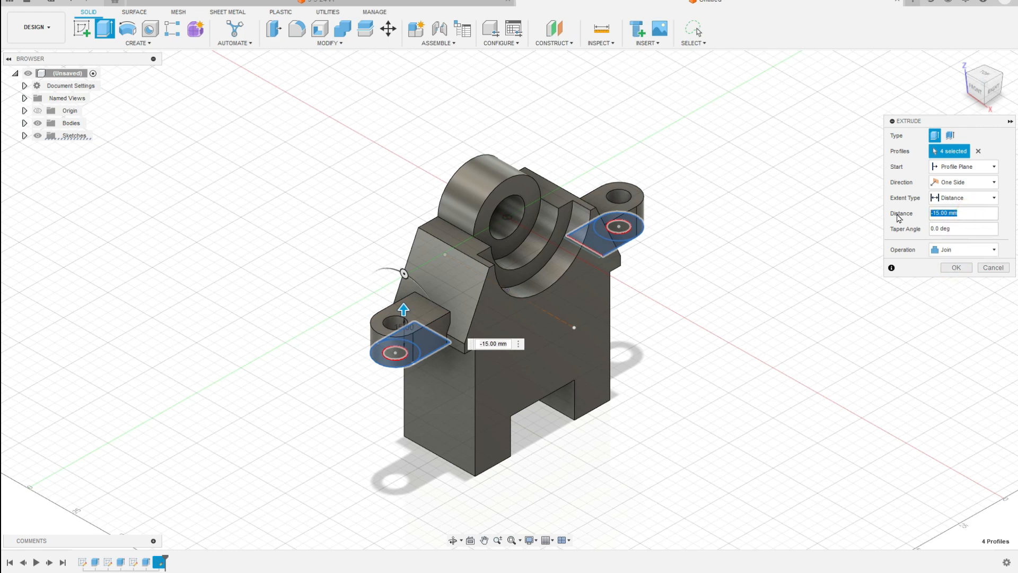
pyautogui.write('-10')
pyautogui.press('Return')
pyautogui.hotkey('alt', 'Tab')
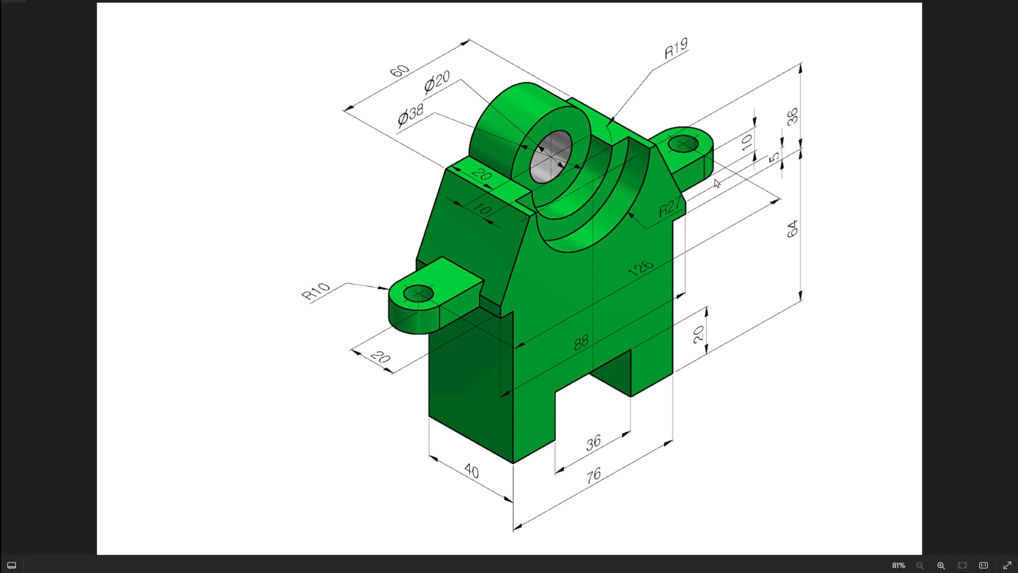
pyautogui.hotkey('alt', 'Tab')
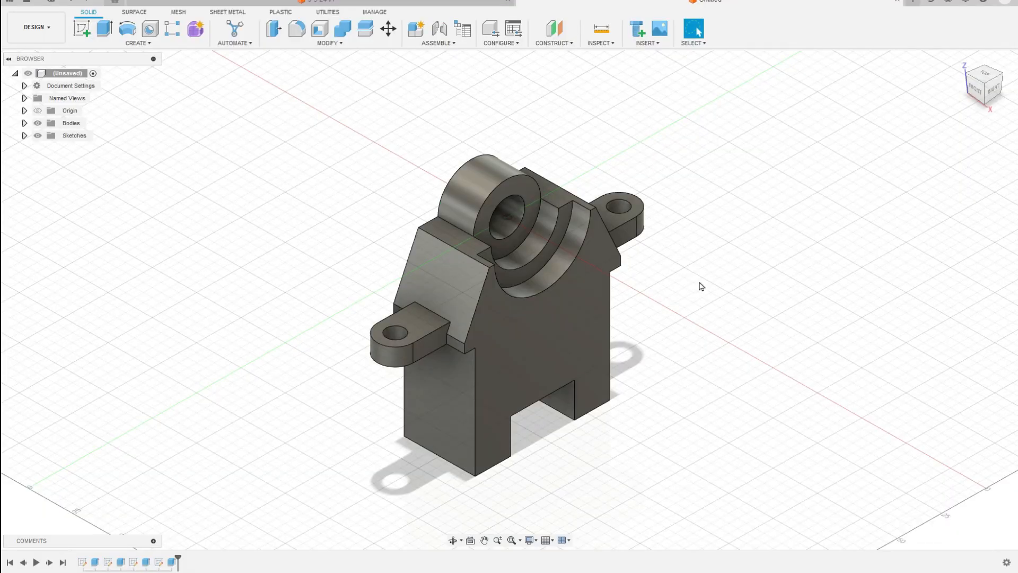
# - Apply the Copper - Raw appearance to the whole body
pyautogui.rightClick(559, 311)
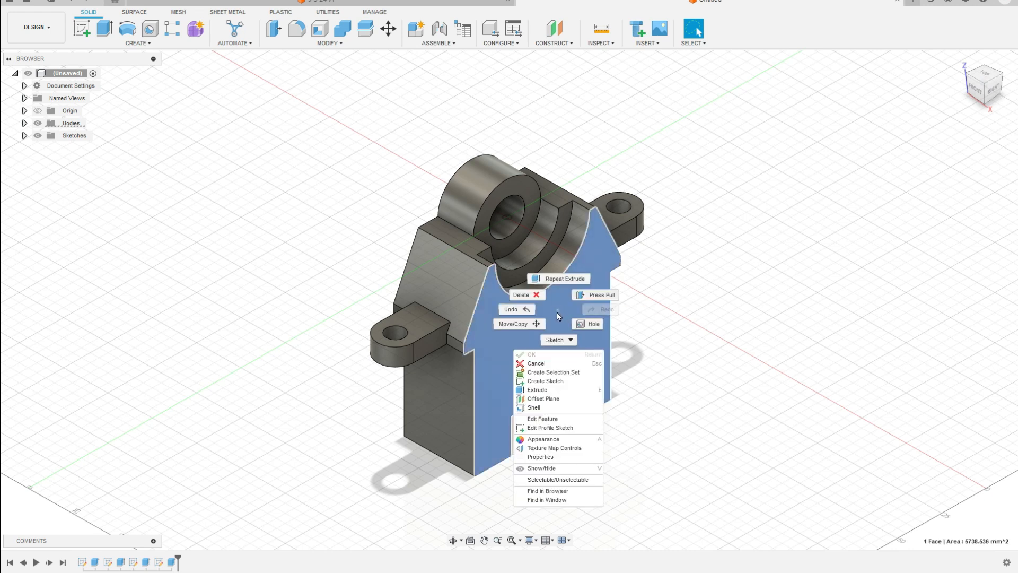
pyautogui.click(543, 439)
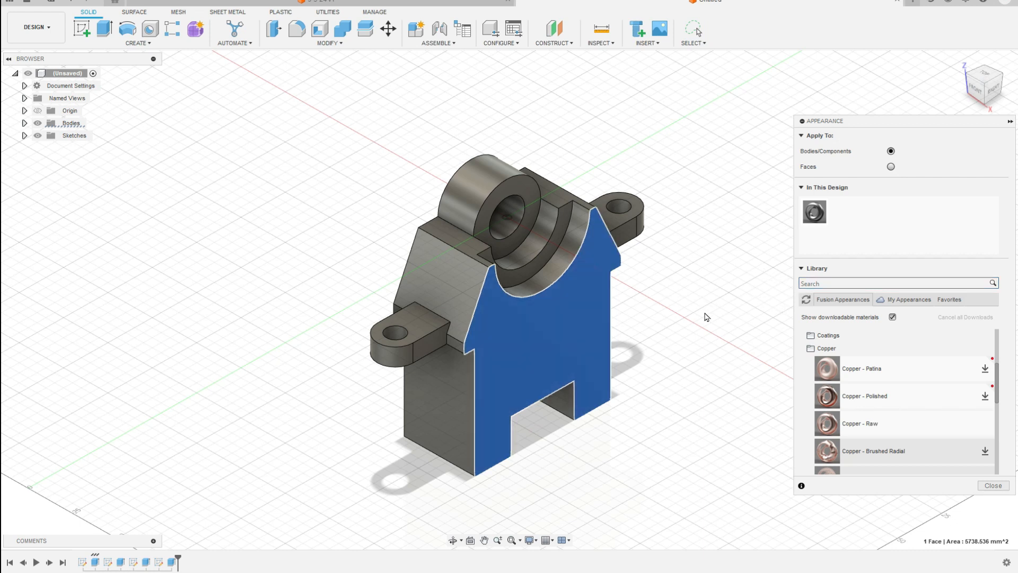
pyautogui.scroll(-1, 866, 442)
pyautogui.scroll(1, 858, 441)
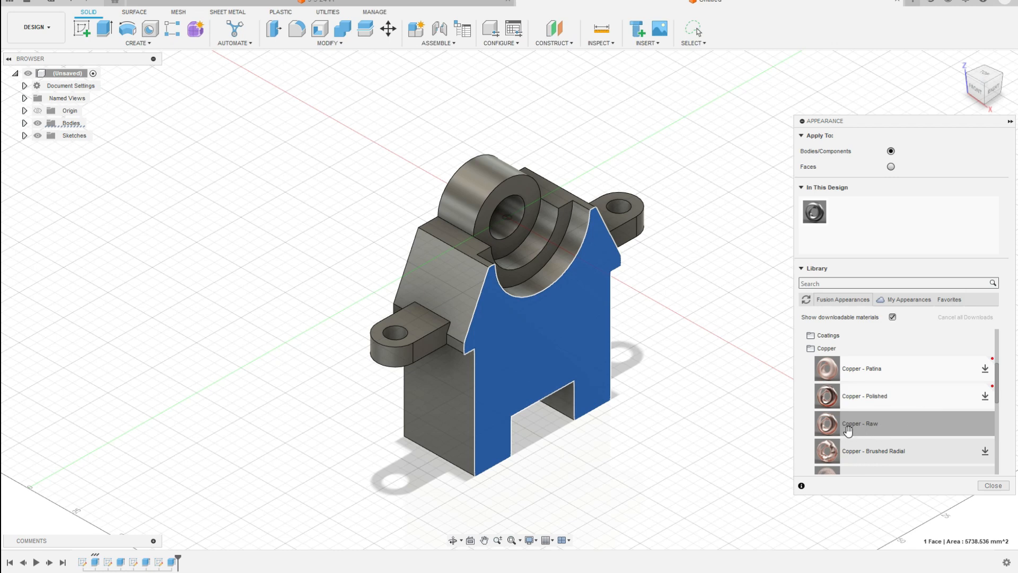
pyautogui.moveTo(848, 430); pyautogui.dragTo(655, 375)
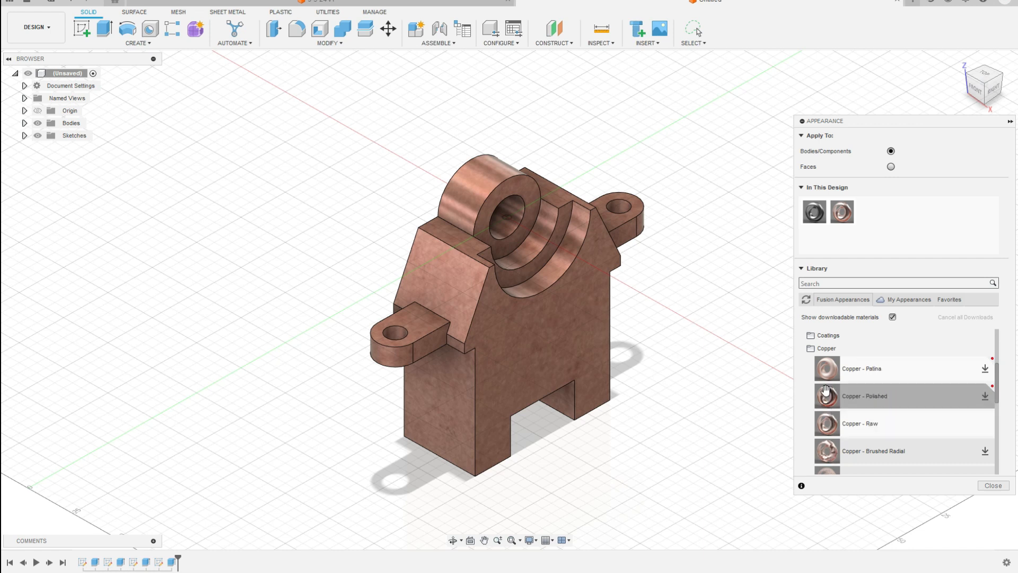
# - Add the Copper - Polished appearance to the design and apply it to the inner faces of the boss bore and both lug holes only
pyautogui.moveTo(830, 399); pyautogui.dragTo(727, 209)
pyautogui.click(891, 166)
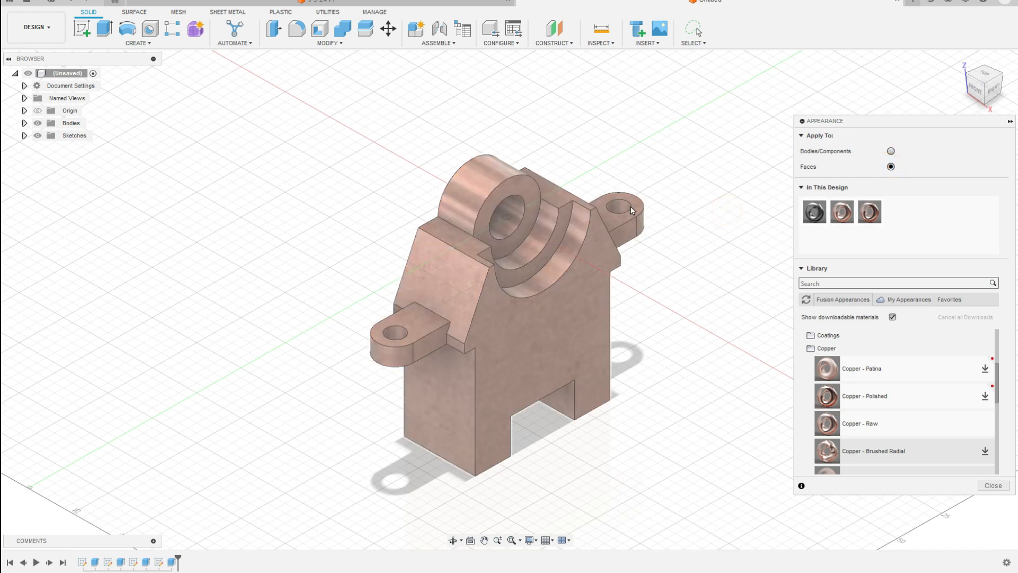
pyautogui.keyDown('ctrl'); pyautogui.click(506, 222); pyautogui.keyUp('ctrl')
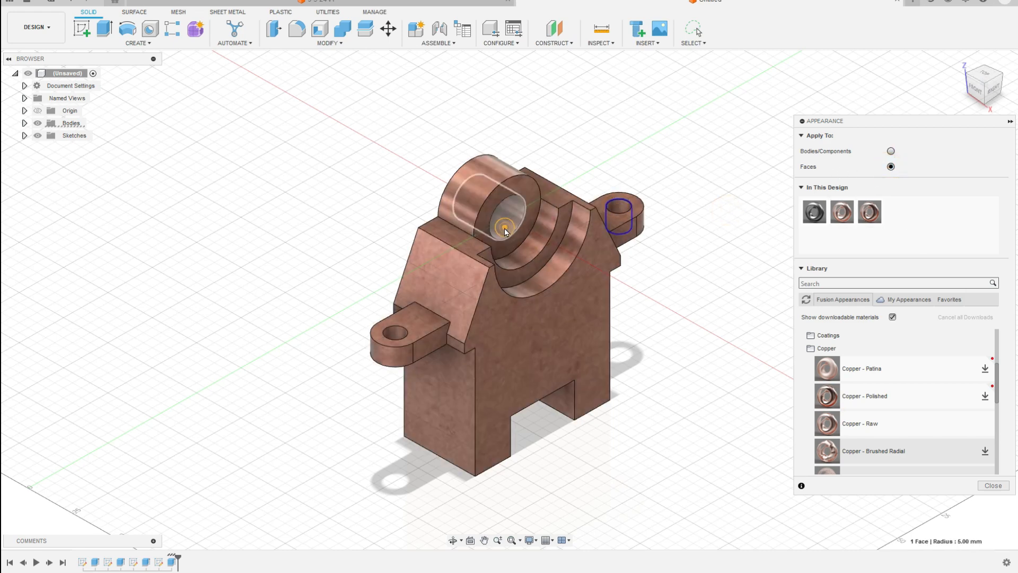
pyautogui.keyDown('ctrl'); pyautogui.click(393, 340); pyautogui.keyUp('ctrl')
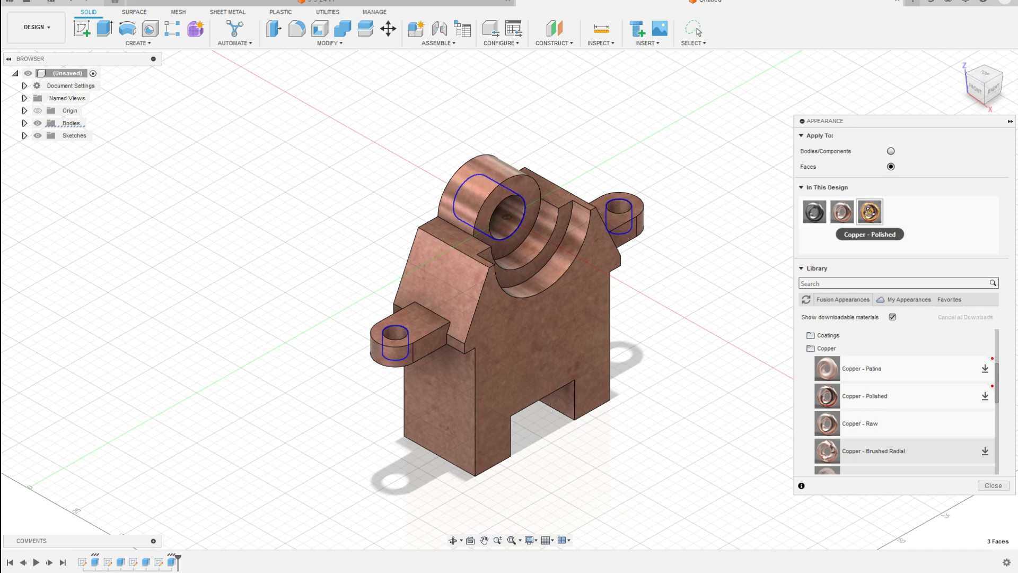
pyautogui.moveTo(869, 212); pyautogui.dragTo(614, 206)
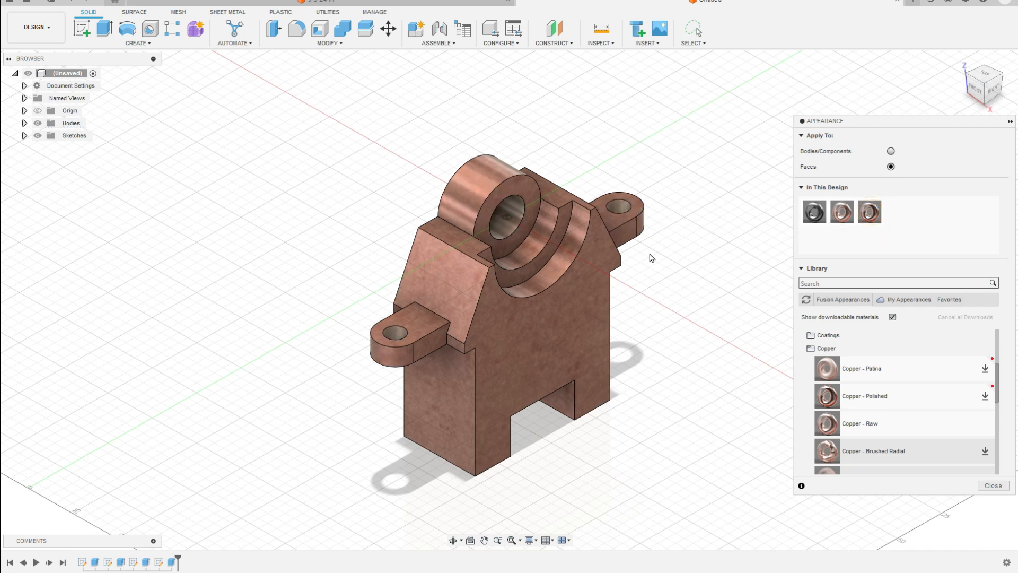
pyautogui.rightClick(622, 204)
pyautogui.click(872, 207)
pyautogui.rightClick(862, 207)
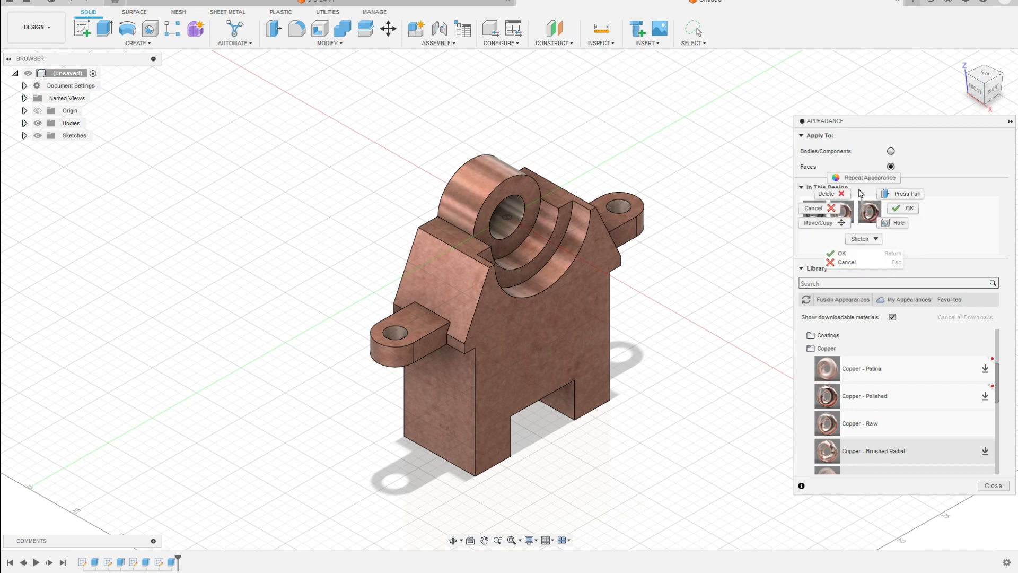
pyautogui.click(934, 238)
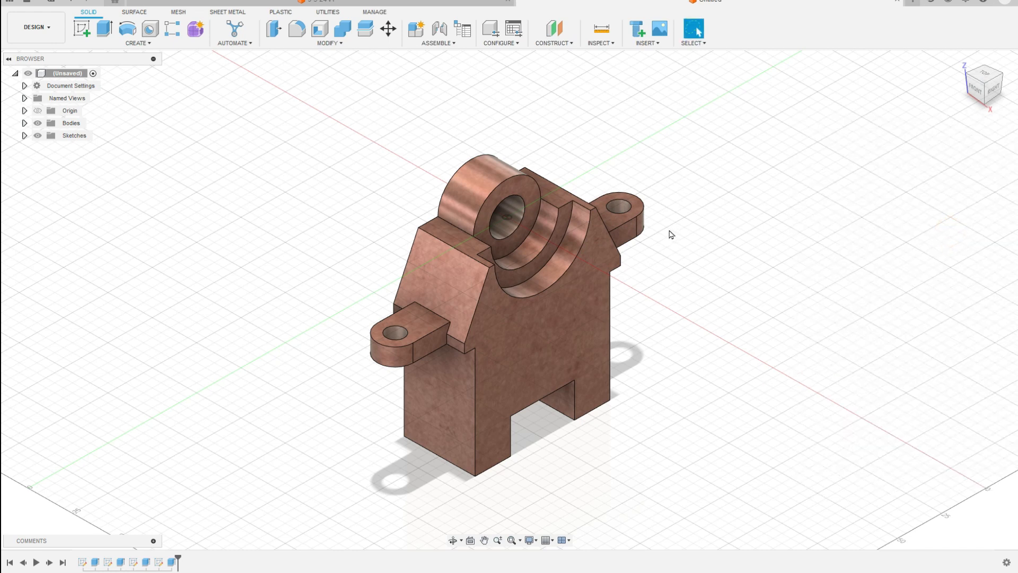
# - Reopen the appearance settings and edit the Copper - Raw material's advanced parameters, switching its image to a plain color
pyautogui.rightClick(619, 211)
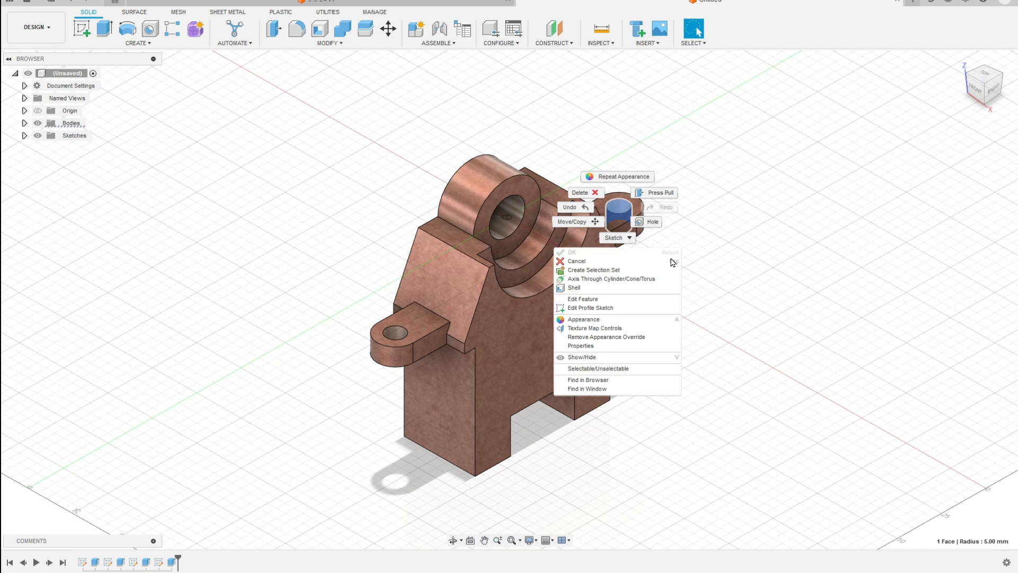
pyautogui.click(610, 321)
pyautogui.press('a')
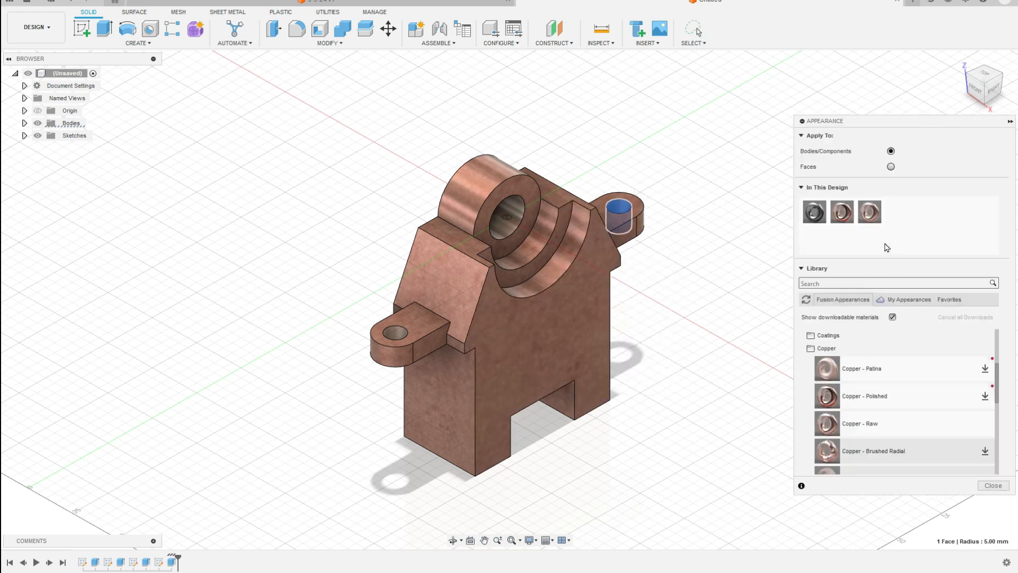
pyautogui.rightClick(864, 214)
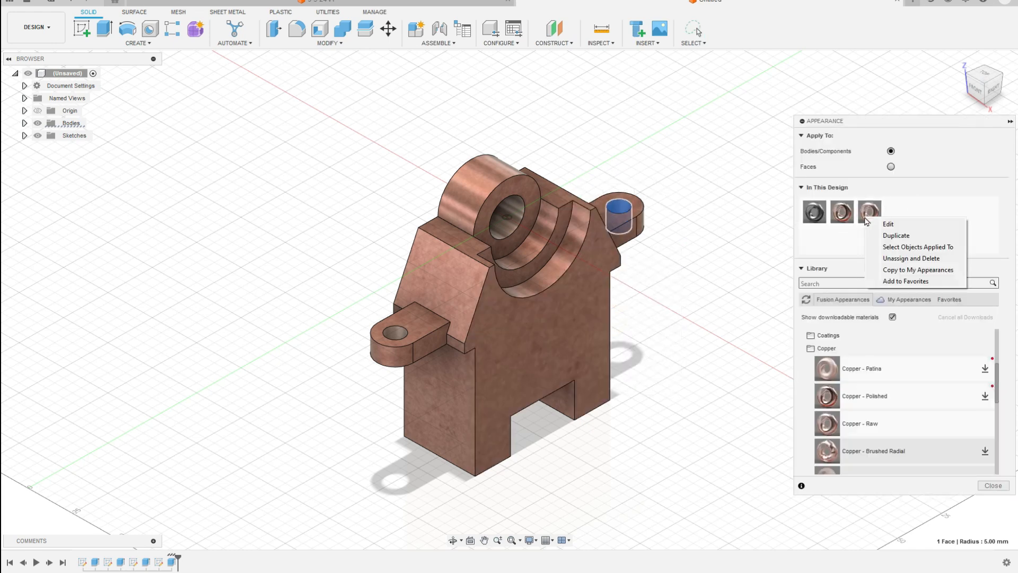
pyautogui.click(894, 221)
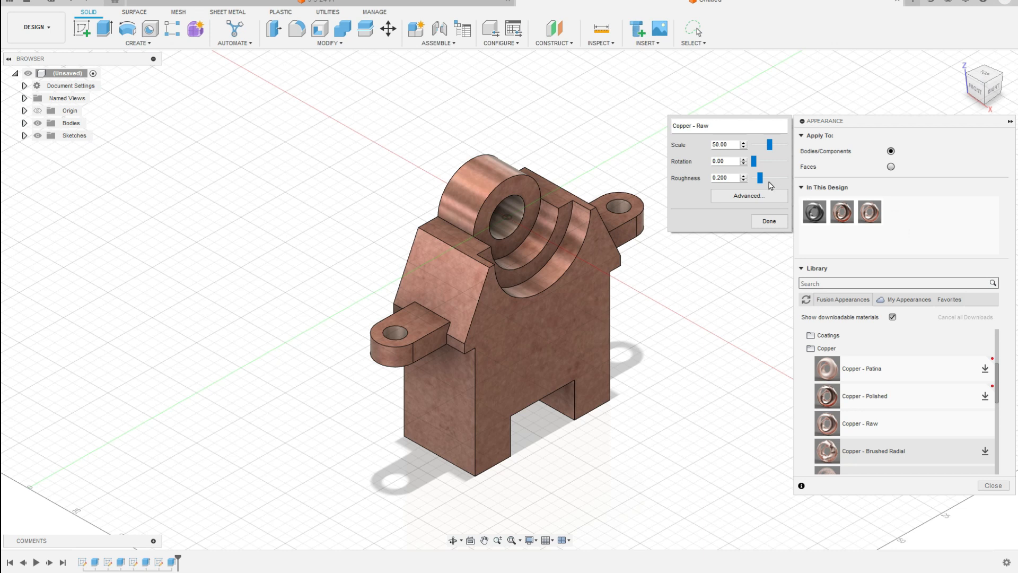
pyautogui.click(769, 220)
pyautogui.rightClick(870, 213)
pyautogui.click(891, 221)
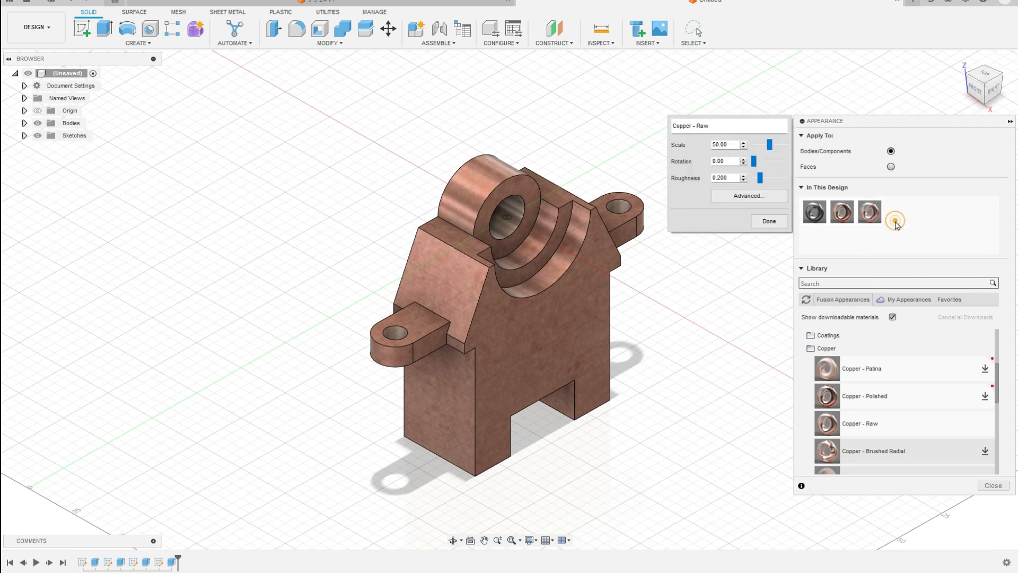
pyautogui.click(751, 198)
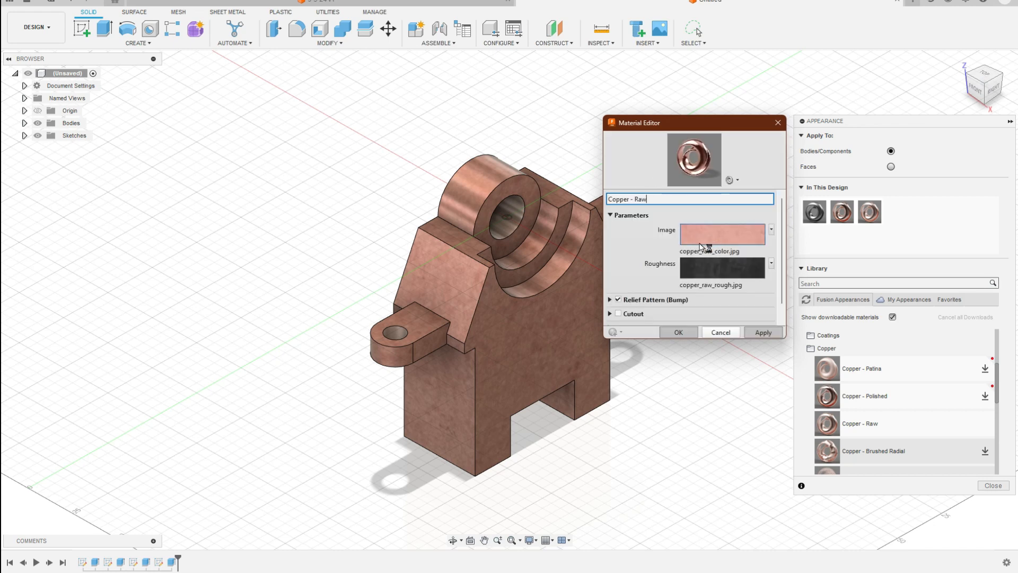
pyautogui.click(770, 230)
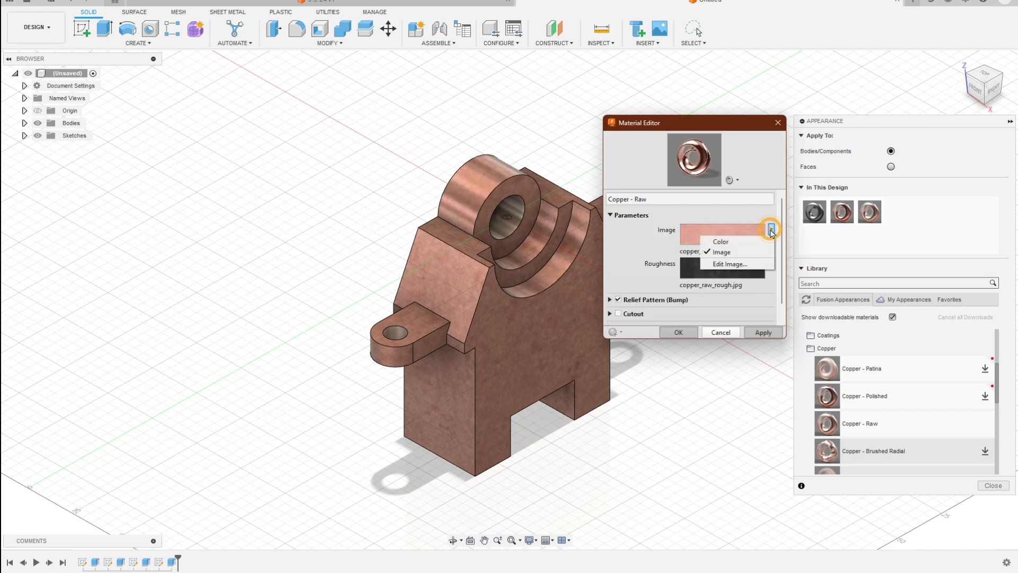
pyautogui.click(719, 241)
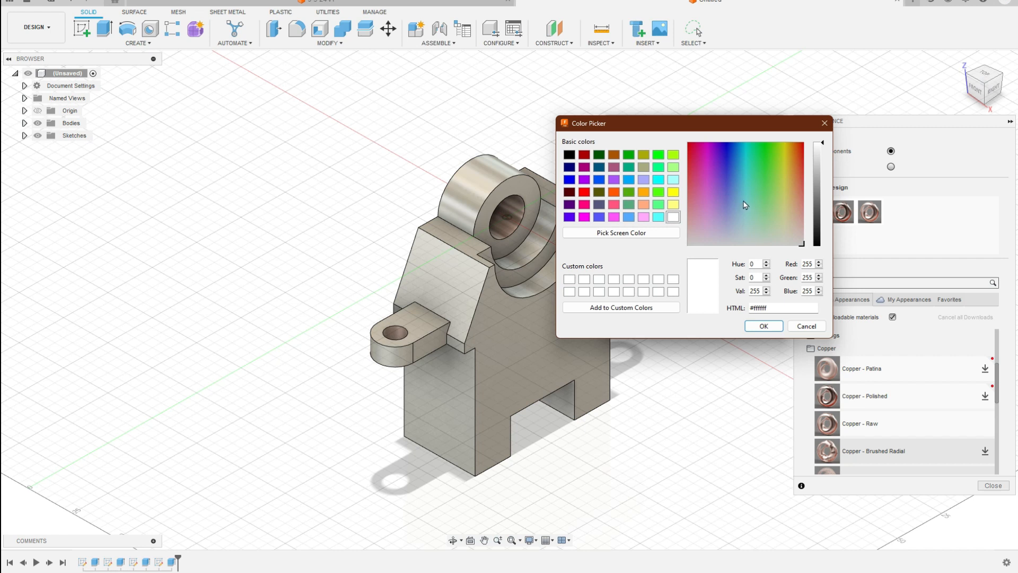
# - Pick a dark olive color, RGB 98 100 8, for the Copper - Raw material
pyautogui.moveTo(745, 205); pyautogui.dragTo(780, 158)
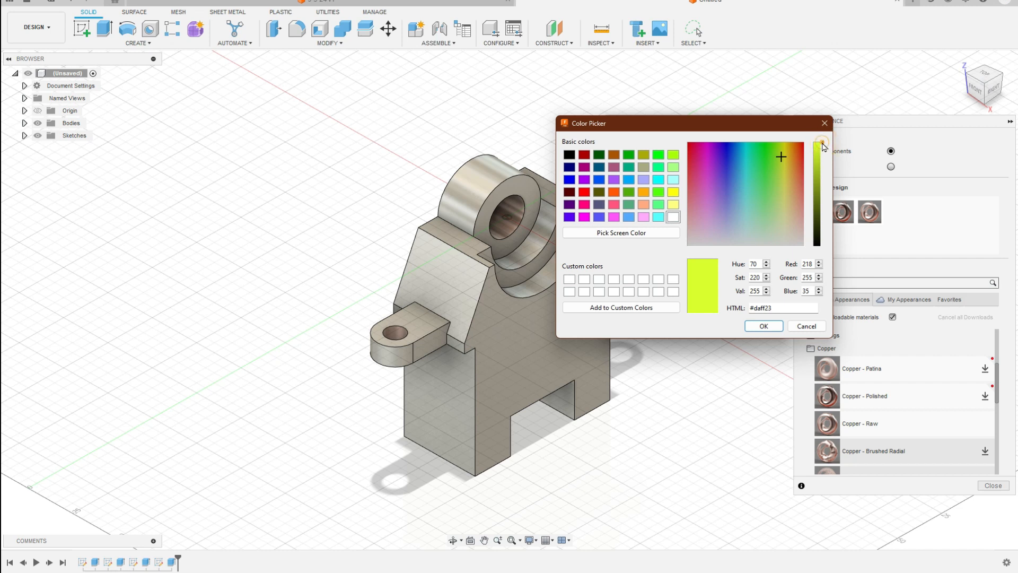
pyautogui.moveTo(823, 146); pyautogui.dragTo(820, 208)
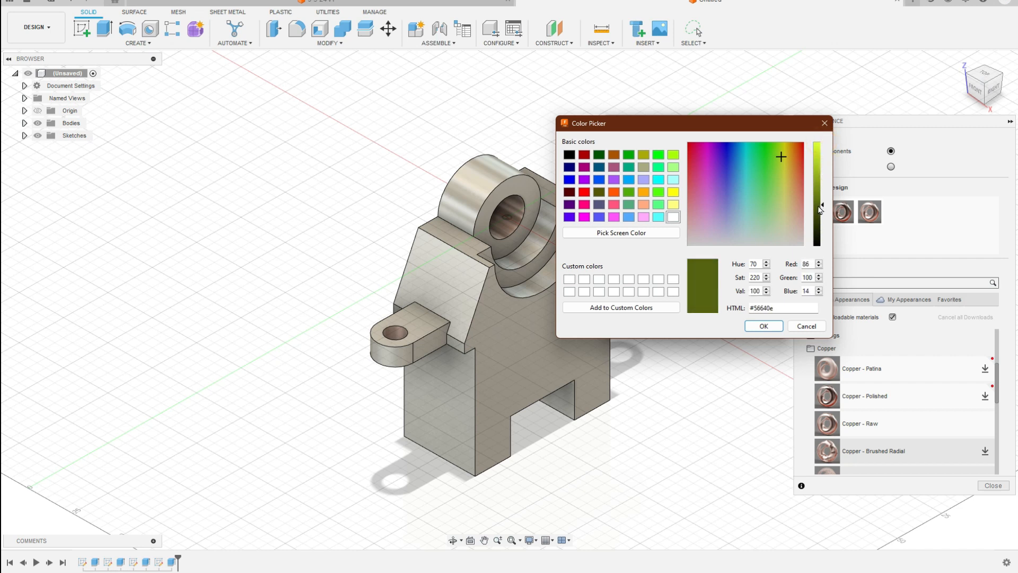
pyautogui.moveTo(782, 158); pyautogui.dragTo(783, 153)
pyautogui.click(756, 328)
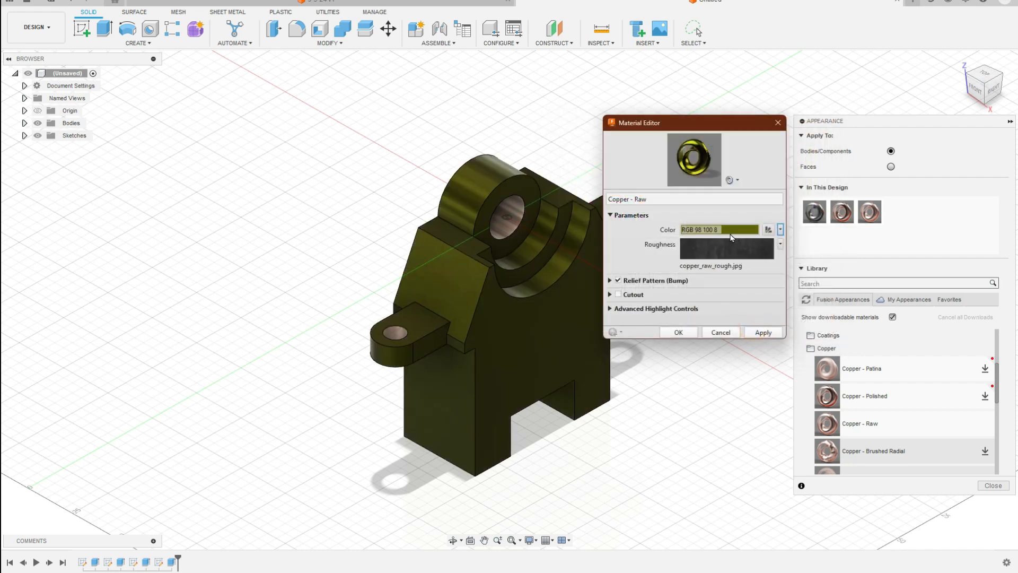
# - Brighten the Copper - Raw color to RGB 176 179 14, accept the material changes and close the appearance settings
pyautogui.click(780, 230)
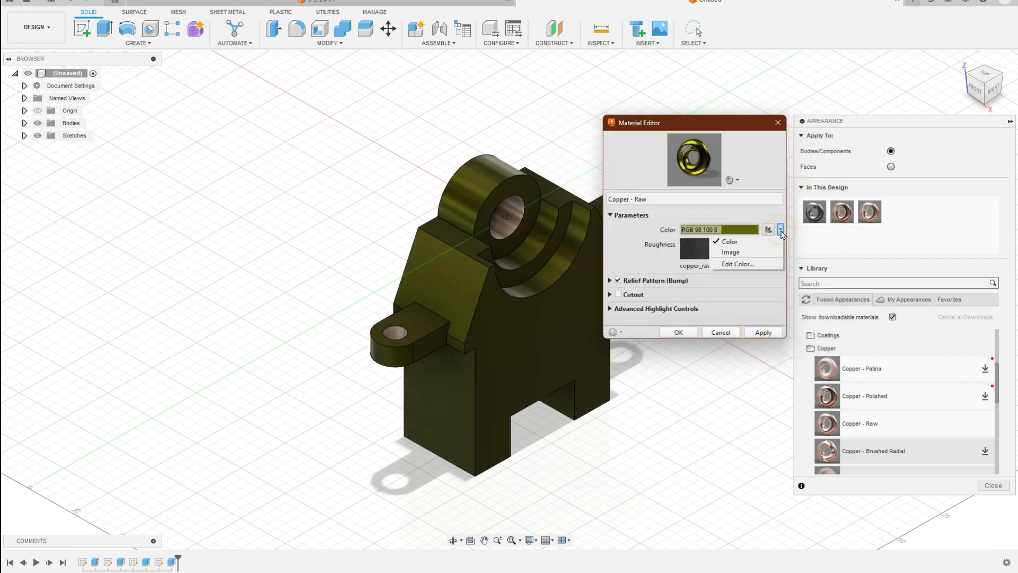
pyautogui.click(722, 214)
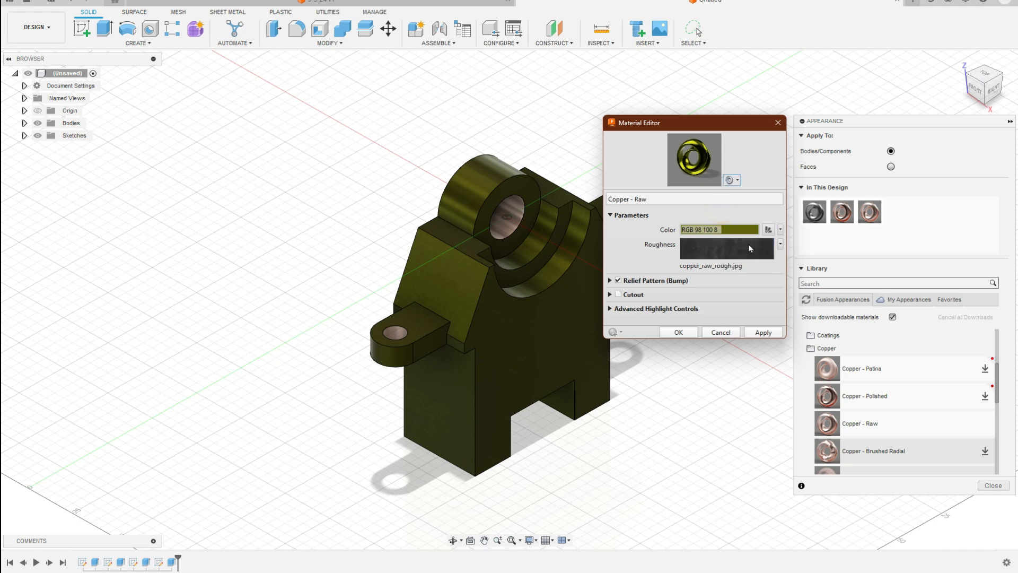
pyautogui.click(780, 229)
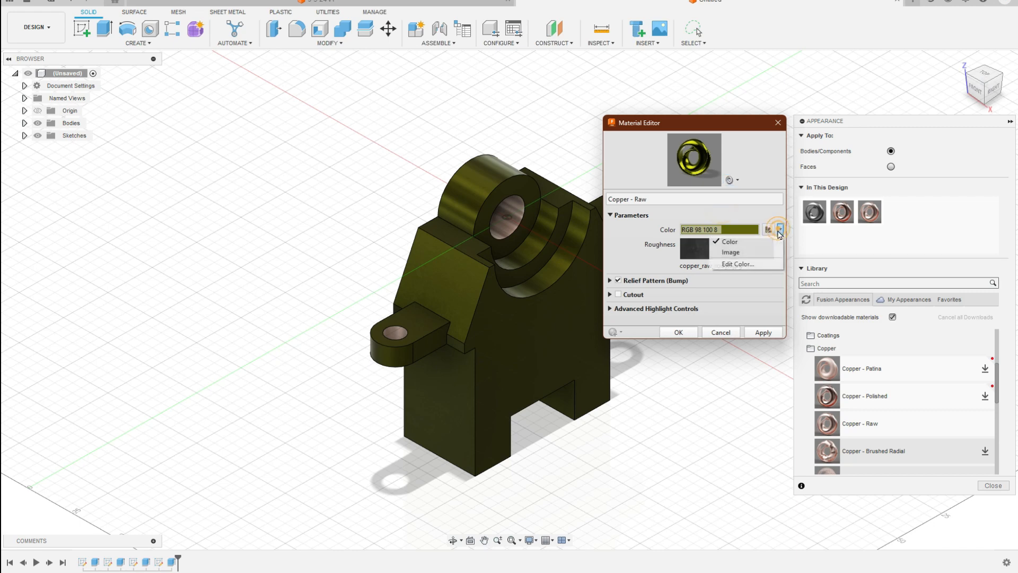
pyautogui.click(738, 264)
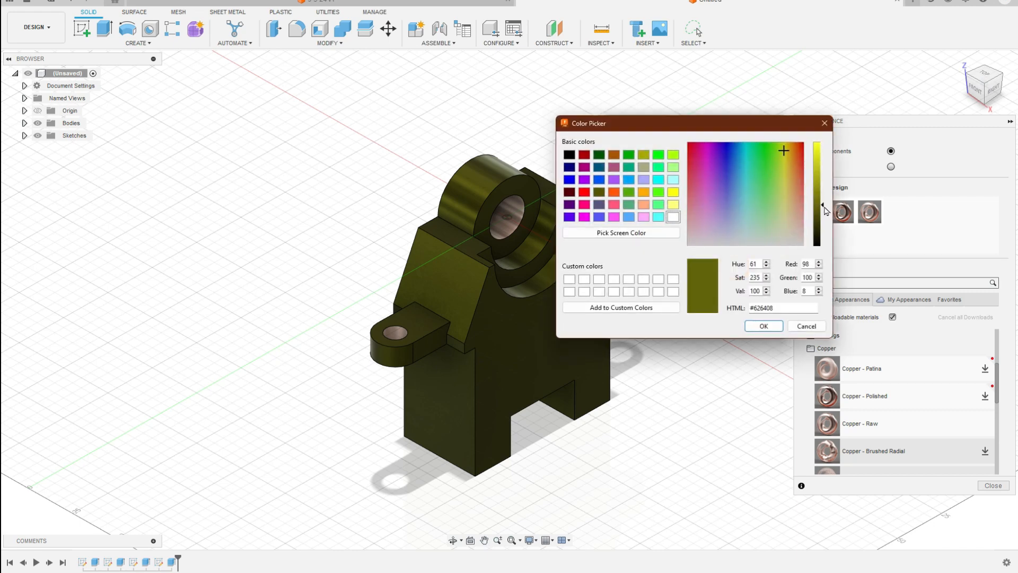
pyautogui.moveTo(823, 208); pyautogui.dragTo(828, 178)
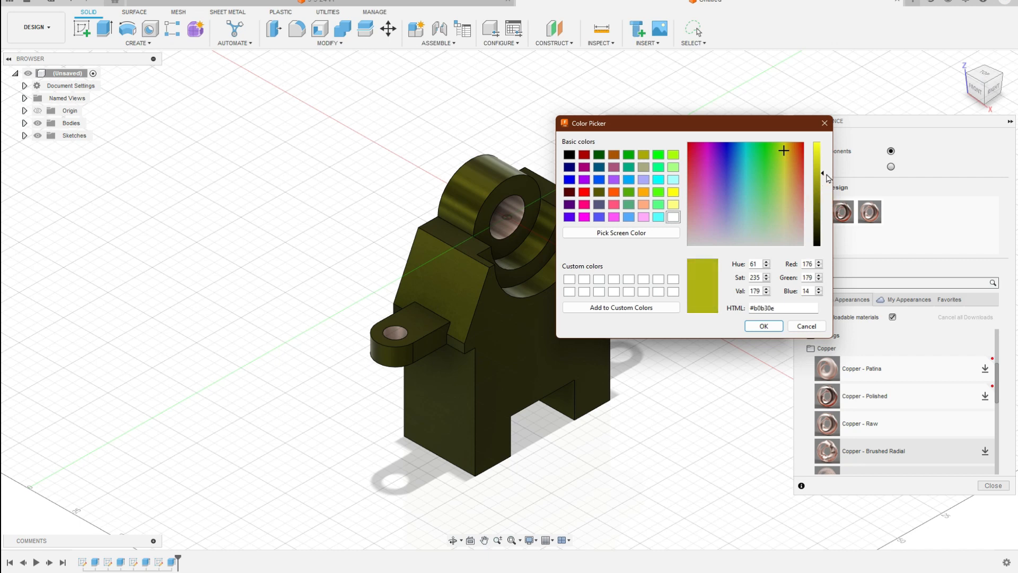
pyautogui.click(751, 328)
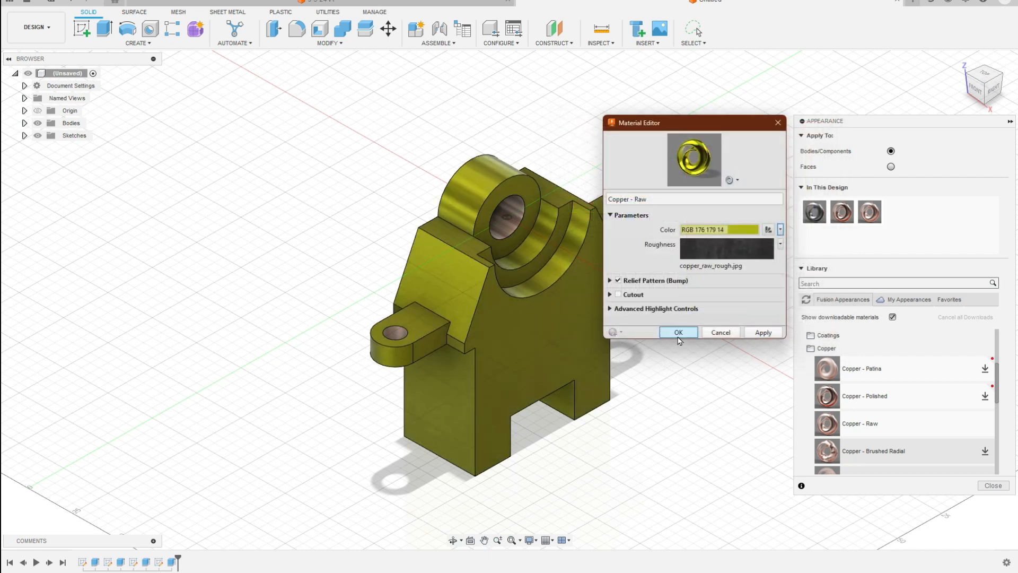
pyautogui.click(992, 486)
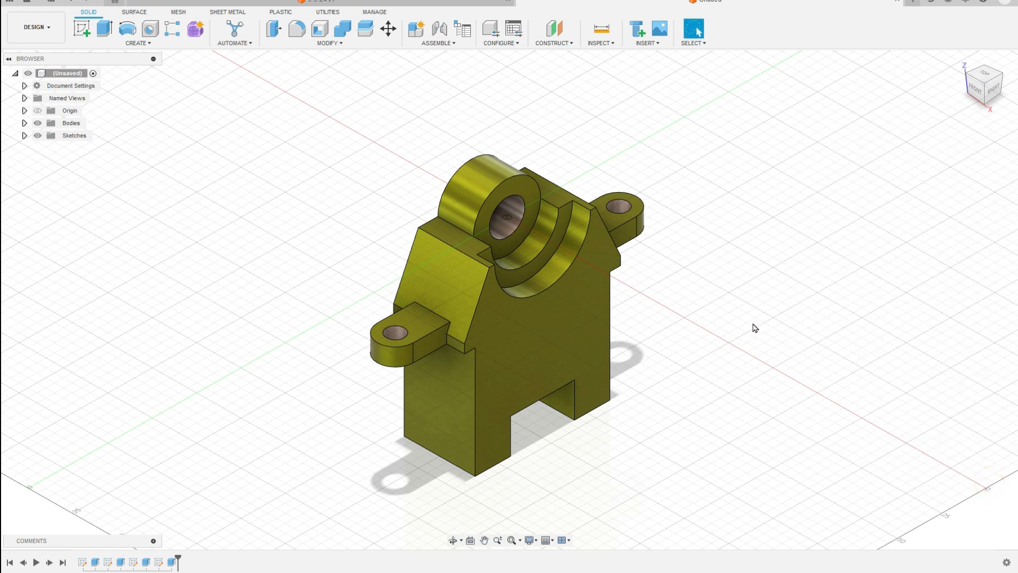